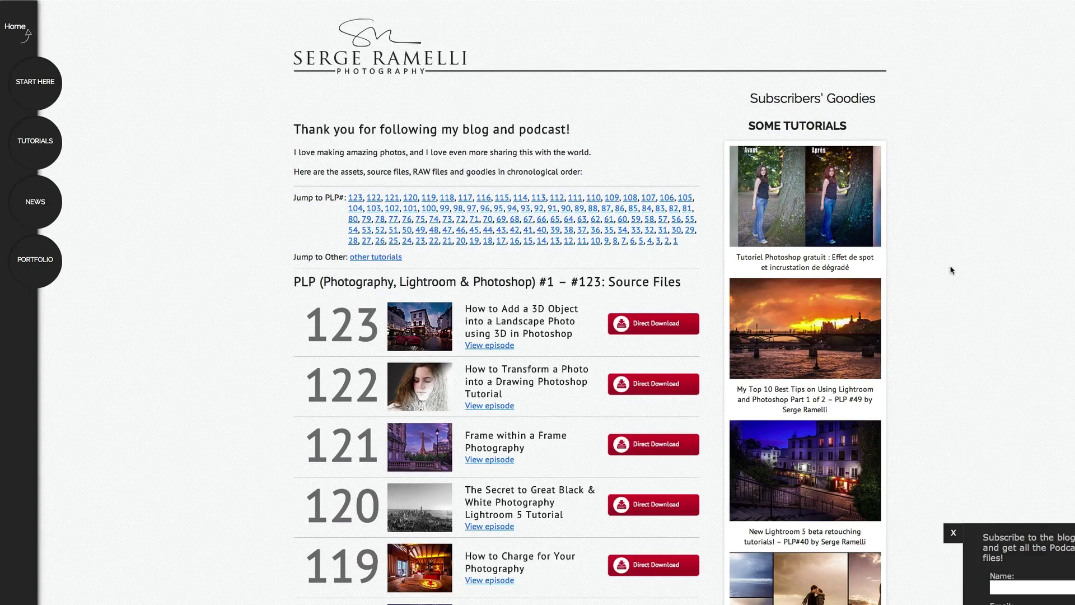
Look through the numbered list of PLP source-file downloads on the Subscribers' Goodies page
scroll(951, 270, down, 2)
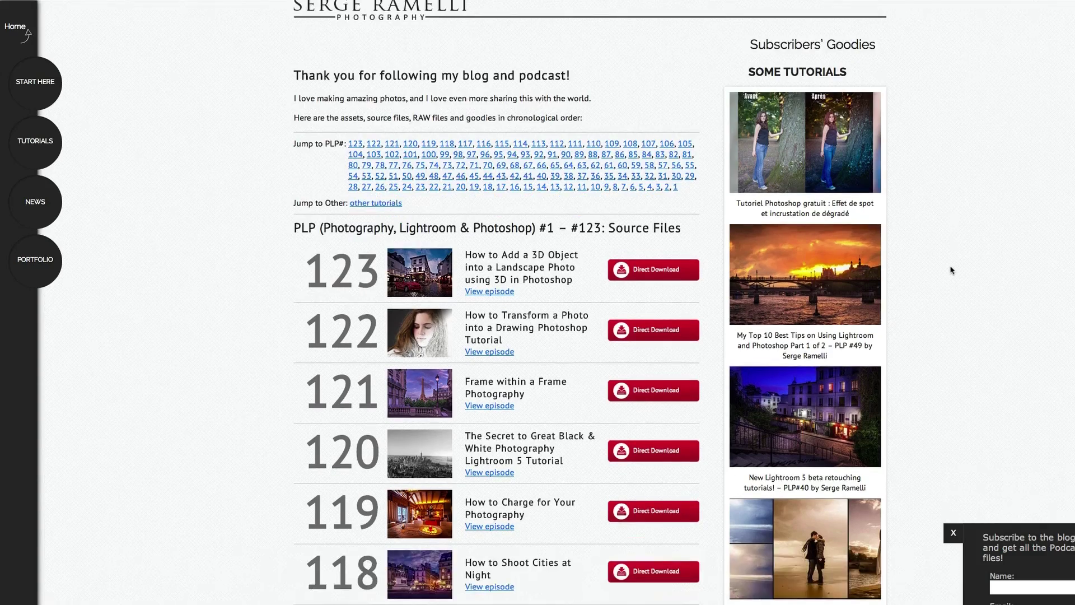
scroll(950, 270, down, 3)
scroll(951, 270, down, 4)
scroll(952, 270, down, 5)
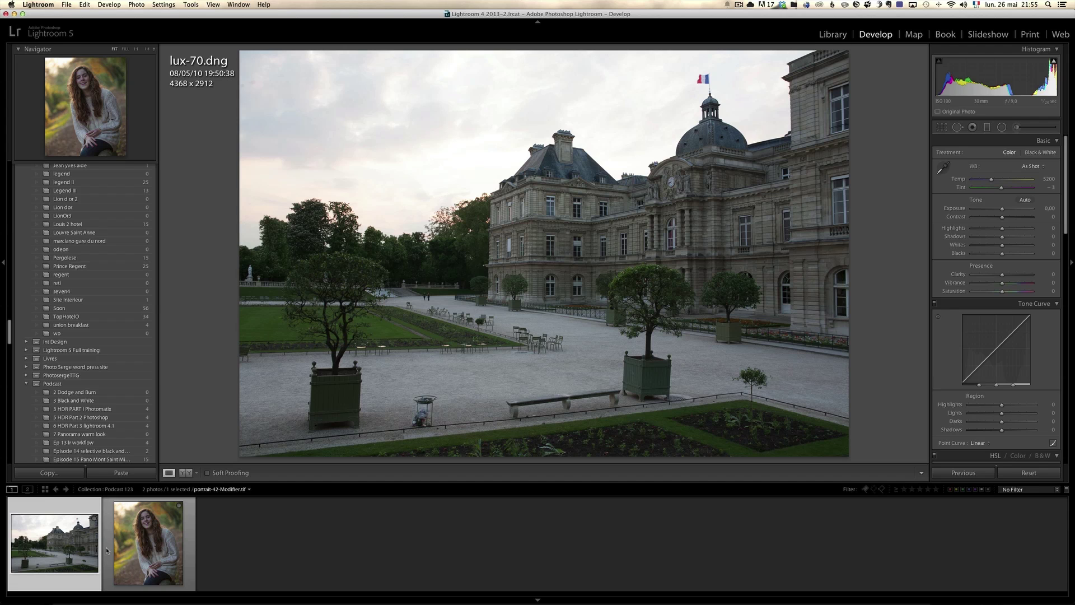
Set Highlights to −100, Shadows to +100 and Exposure to −0.95 on the palace photo lux-70.dng
click(4, 263)
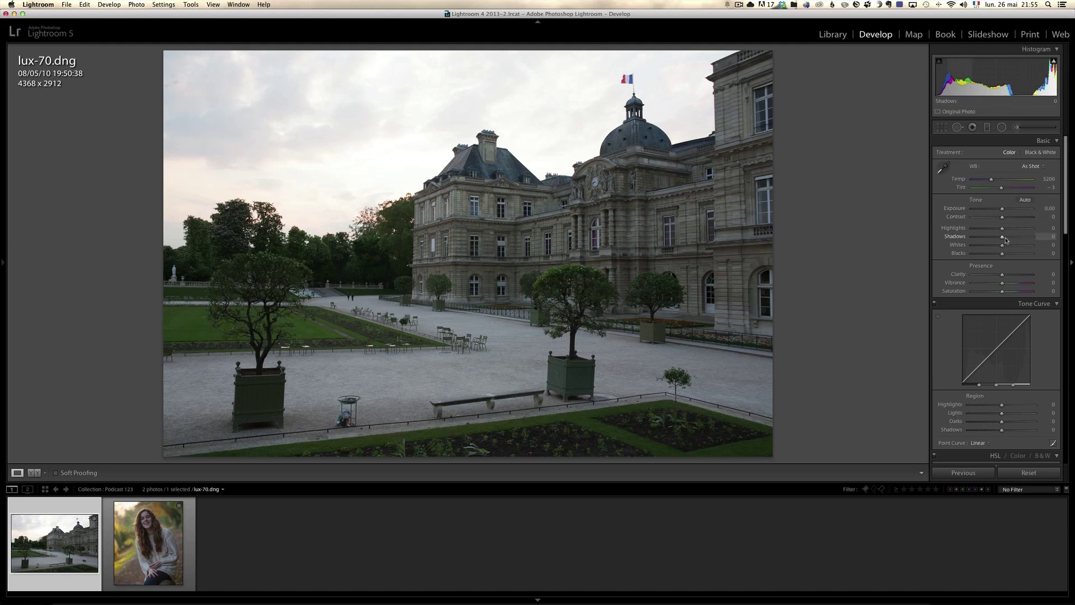
drag(1005, 238, 971, 229)
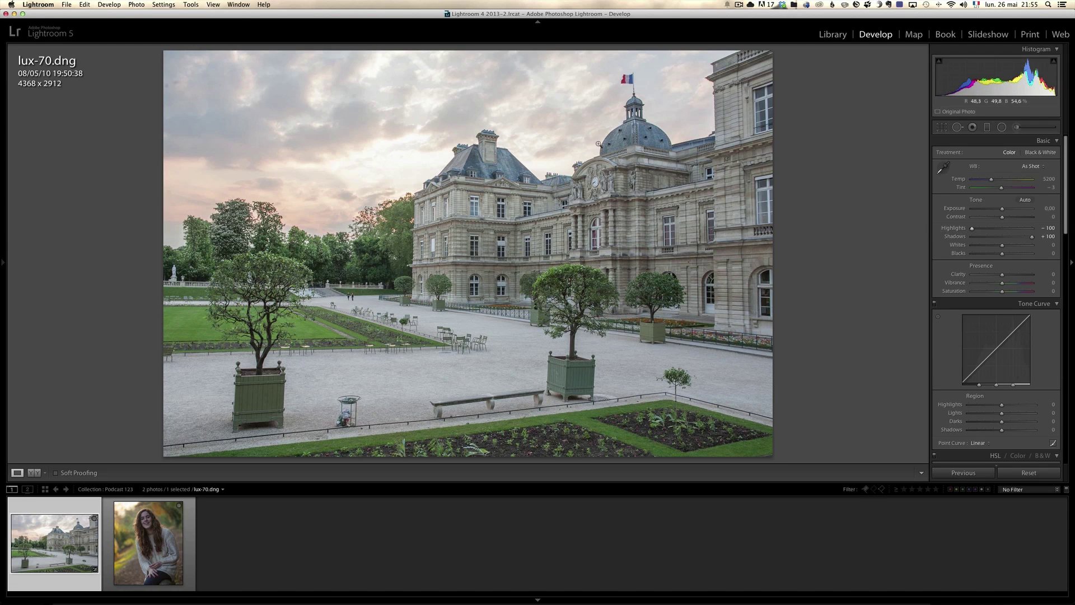
click(1001, 209)
drag(1001, 209, 996, 211)
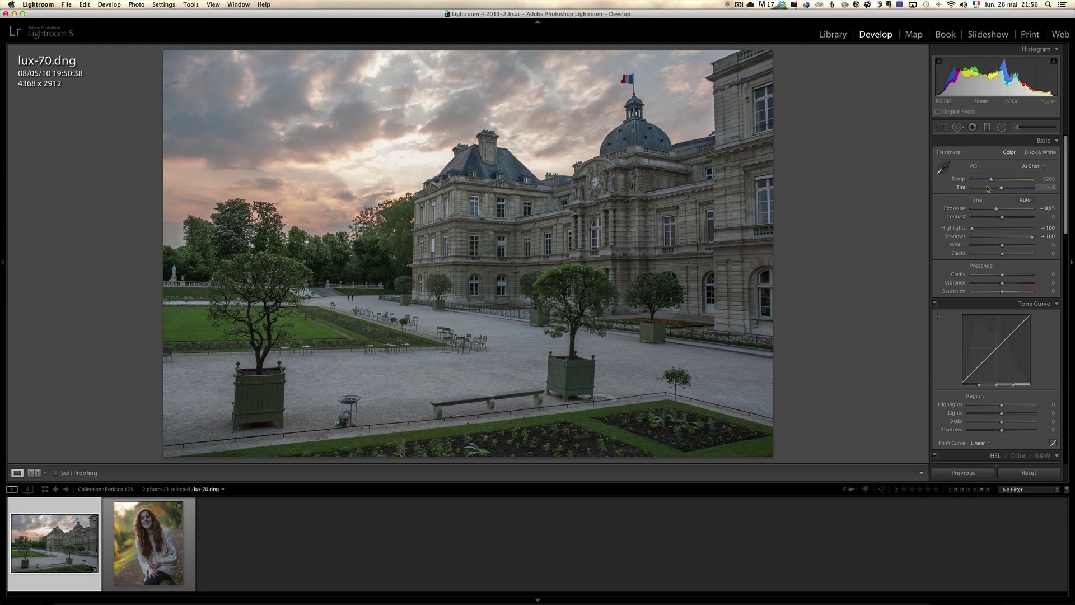
Change the white balance to Shade and lower the Exposure to −1.25
click(1031, 166)
click(1026, 193)
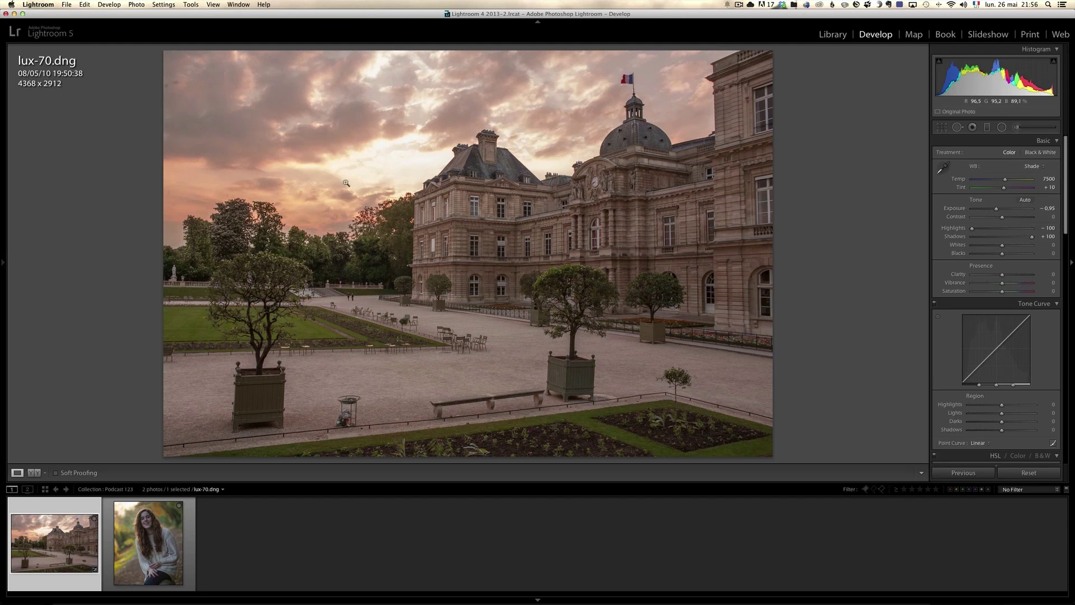
drag(996, 209, 995, 211)
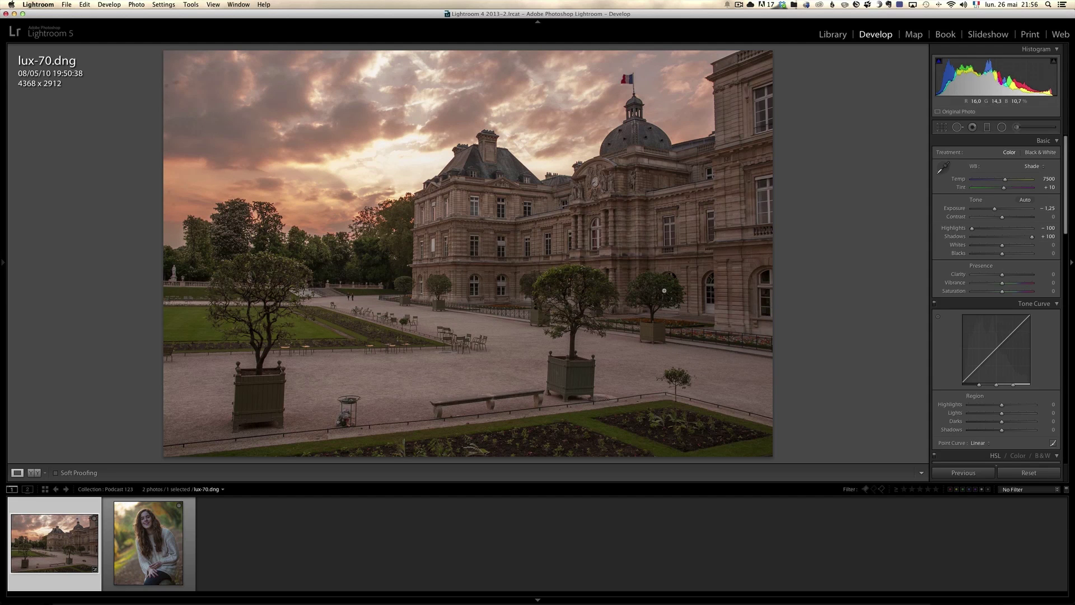
Try Clarity at +66 and Vibrance at +39 on the whole photo, and reset both sliders
mouse_move(1002, 276)
mouse_down()
mouse_move(1015, 275)
mouse_move(1003, 276)
mouse_up()
click(1020, 275)
click(1014, 285)
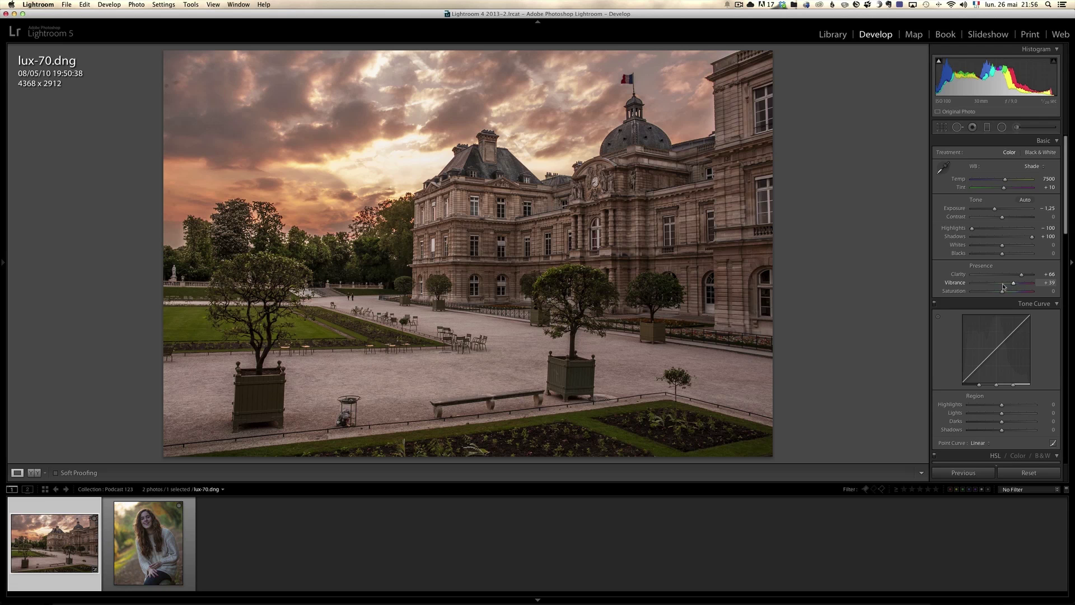
double_click(1013, 283)
double_click(1021, 275)
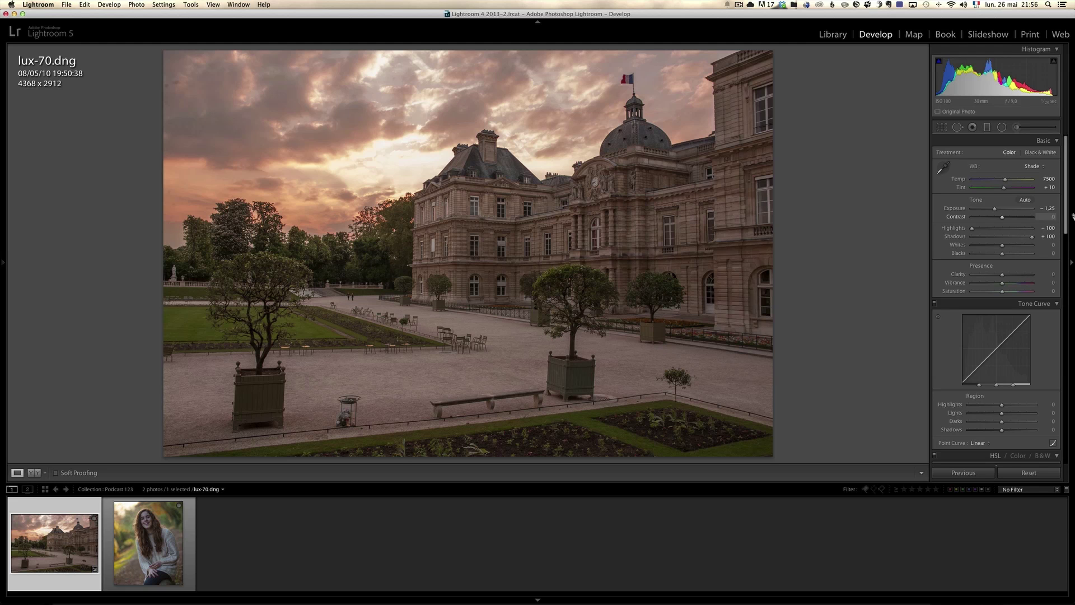
Set Exposure to −1.35, Whites to +35 and Blacks to −34
drag(995, 211, 996, 211)
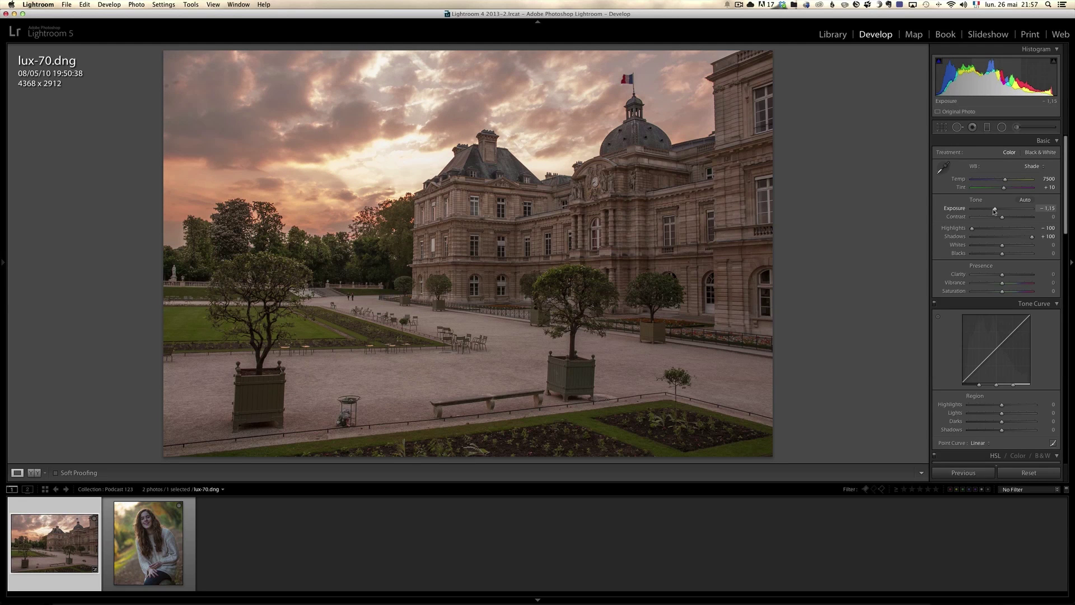
drag(995, 210, 994, 211)
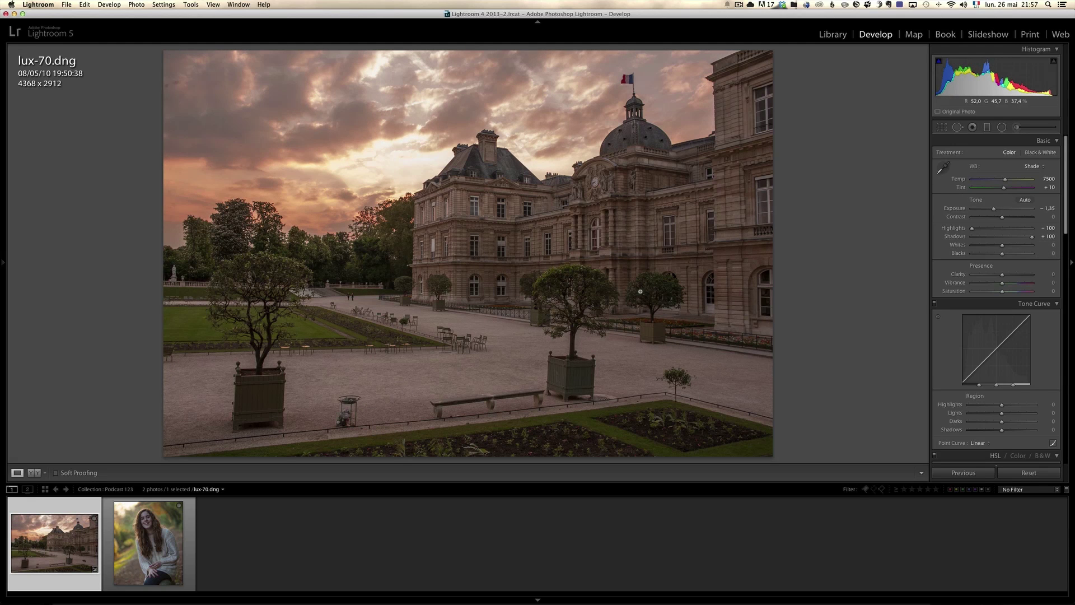
key(alt)
mouse_move(1003, 248)
mouse_down()
mouse_move(1018, 247)
mouse_move(993, 256)
mouse_up()
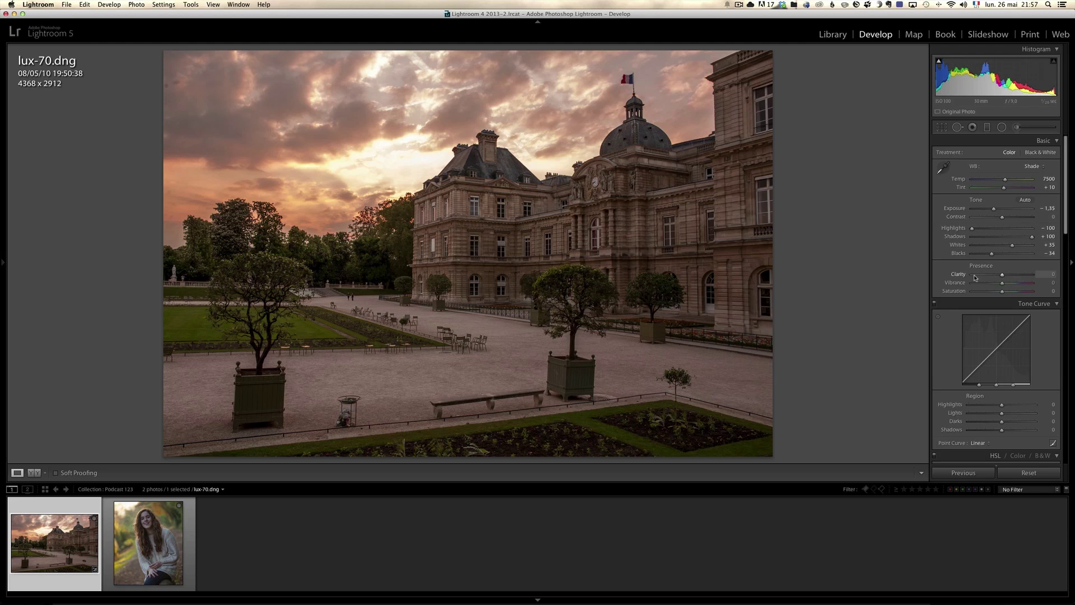
Add a slightly tilted graduated filter down over the sky, with Temp at 60 and Tint at 50
click(988, 128)
drag(376, 126, 429, 322)
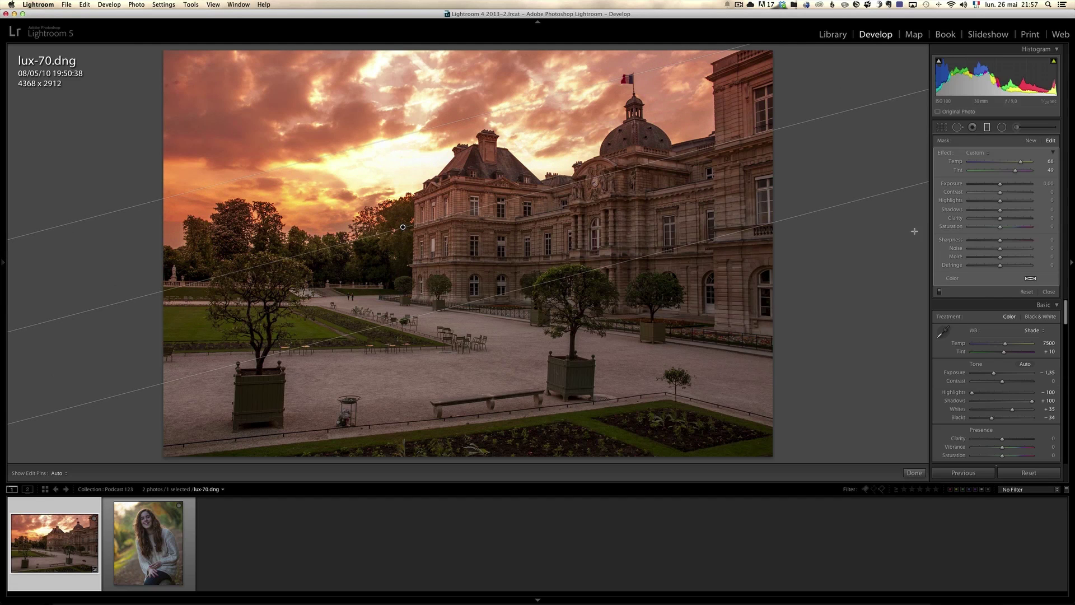
double_click(1022, 163)
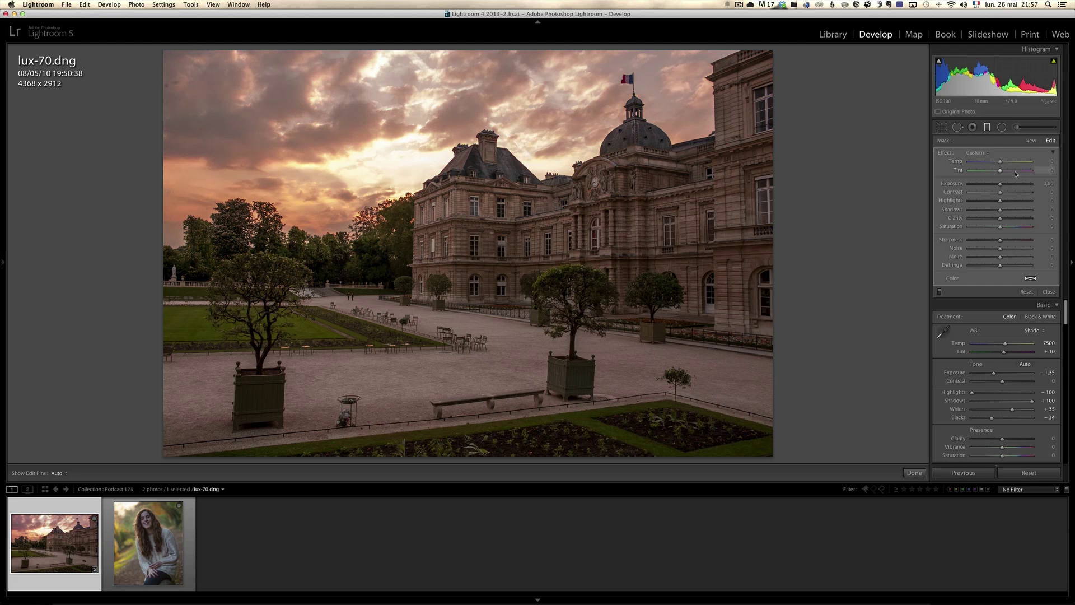
mouse_move(1005, 164)
mouse_down()
mouse_move(1020, 163)
mouse_move(1008, 173)
mouse_up()
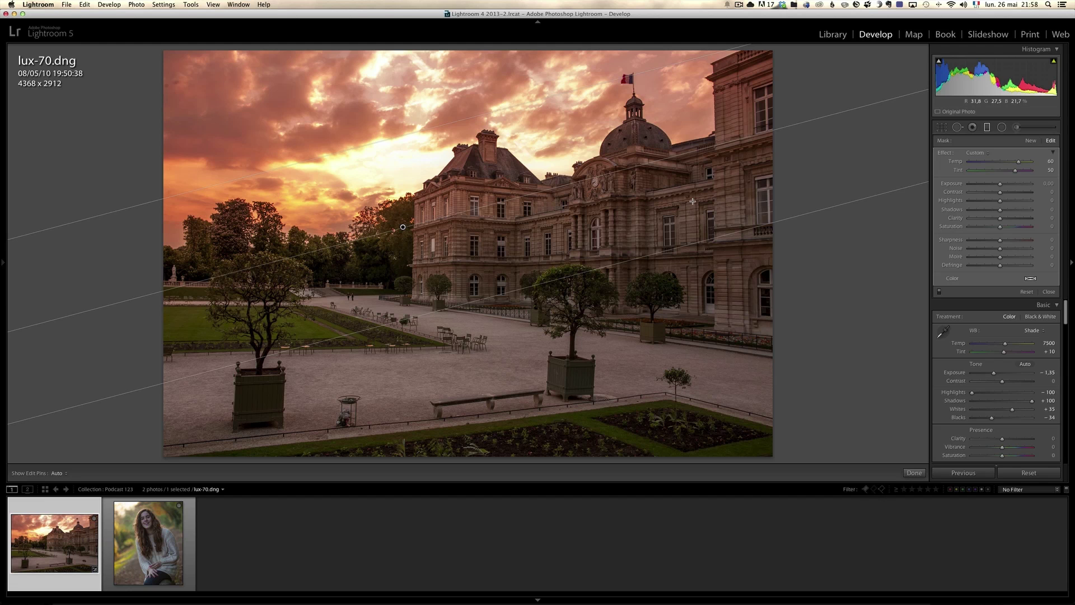
click(1049, 291)
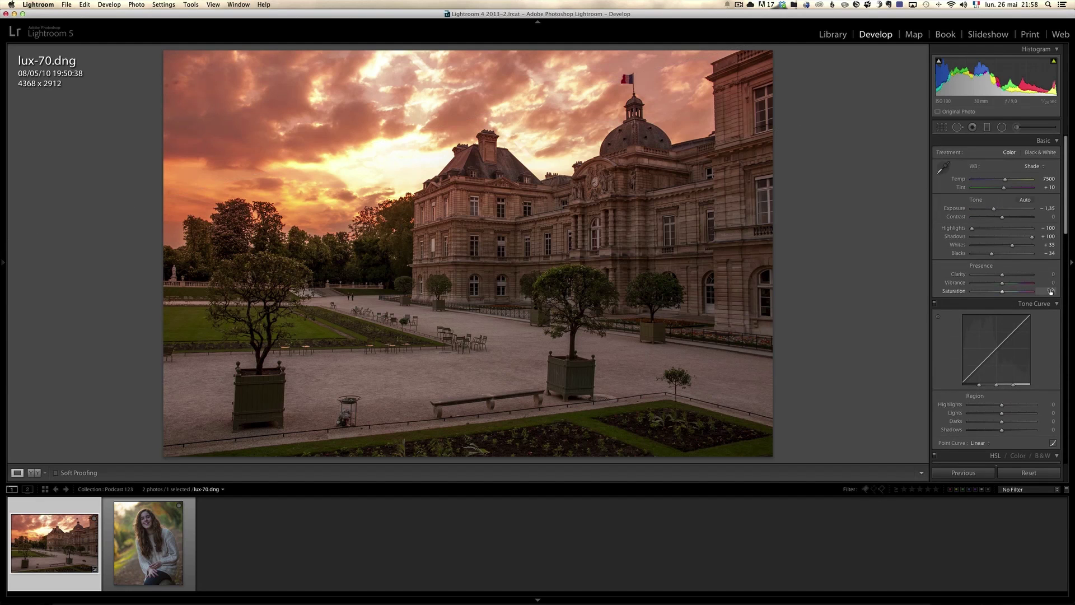
Crop the bottom edge of the photo to a size of 4368 x 2783, after trying 4368 x 2498
click(941, 127)
drag(468, 457, 481, 421)
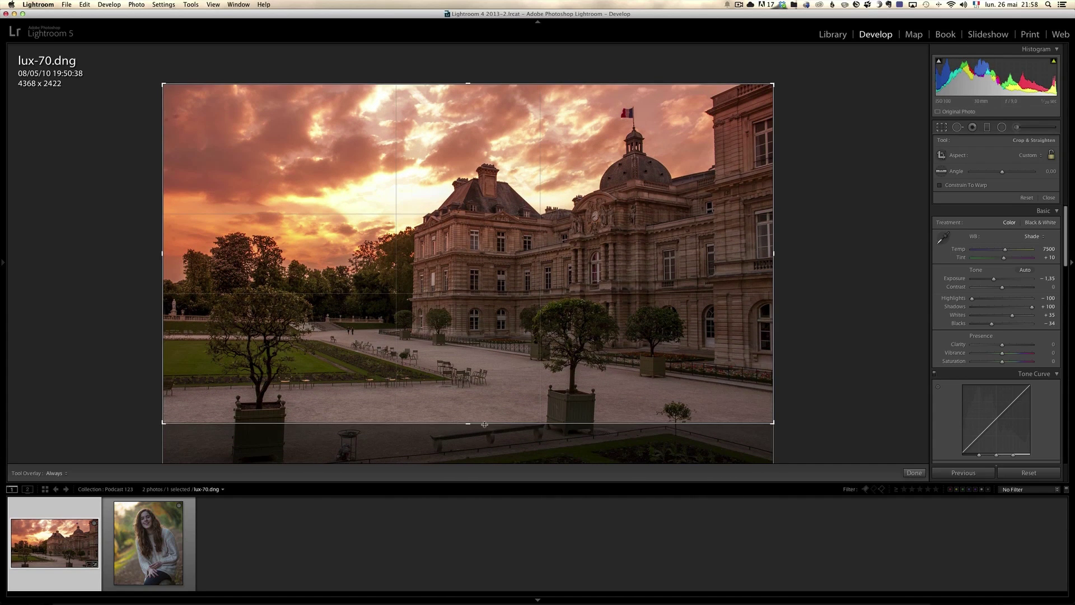
drag(467, 424, 465, 429)
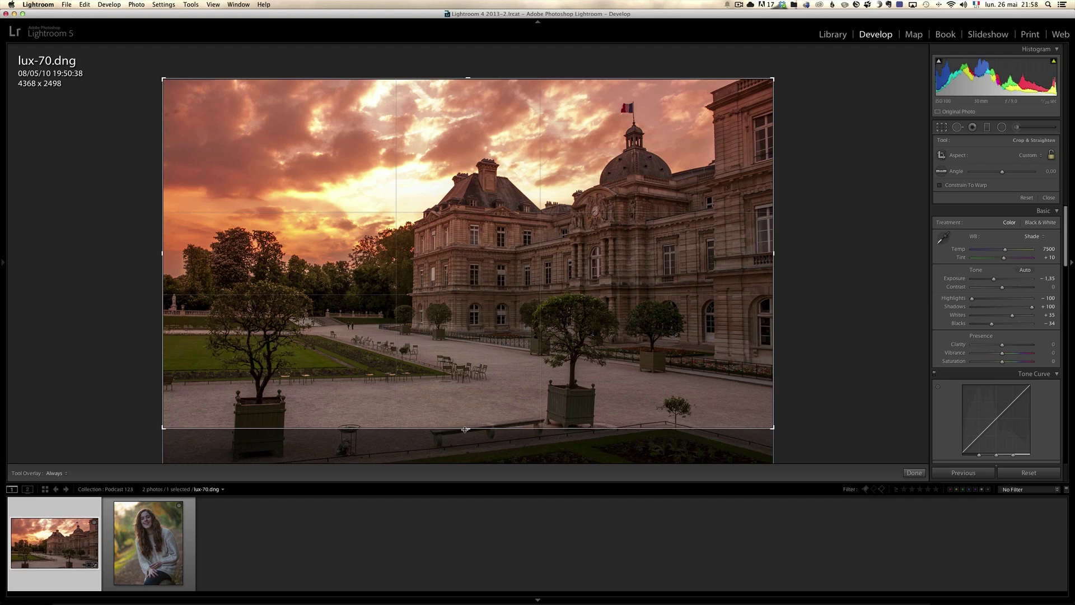
key(Return)
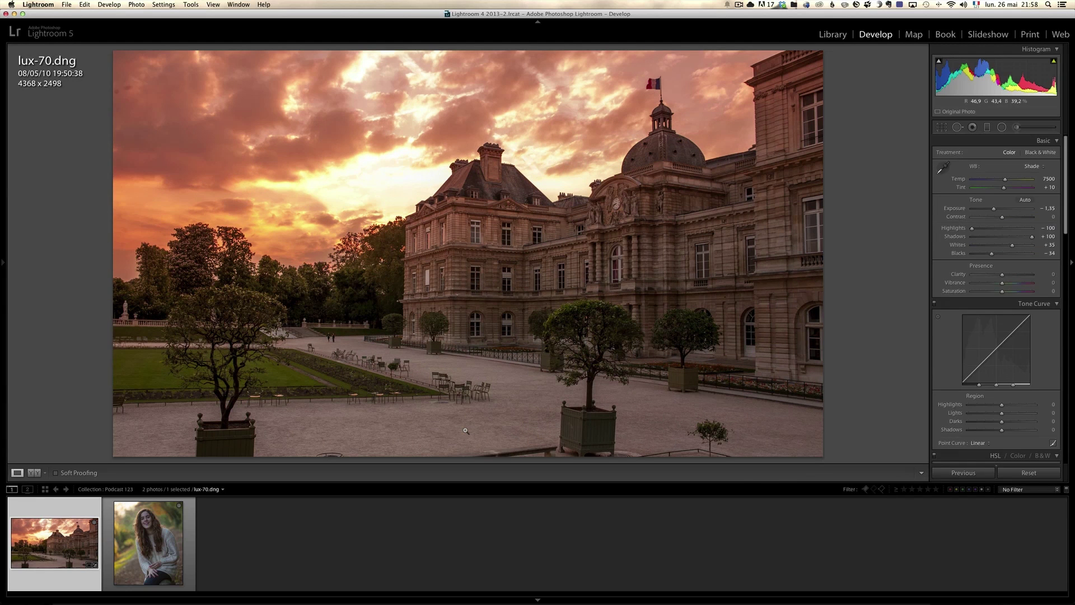
key(r)
drag(469, 429, 466, 449)
key(r)
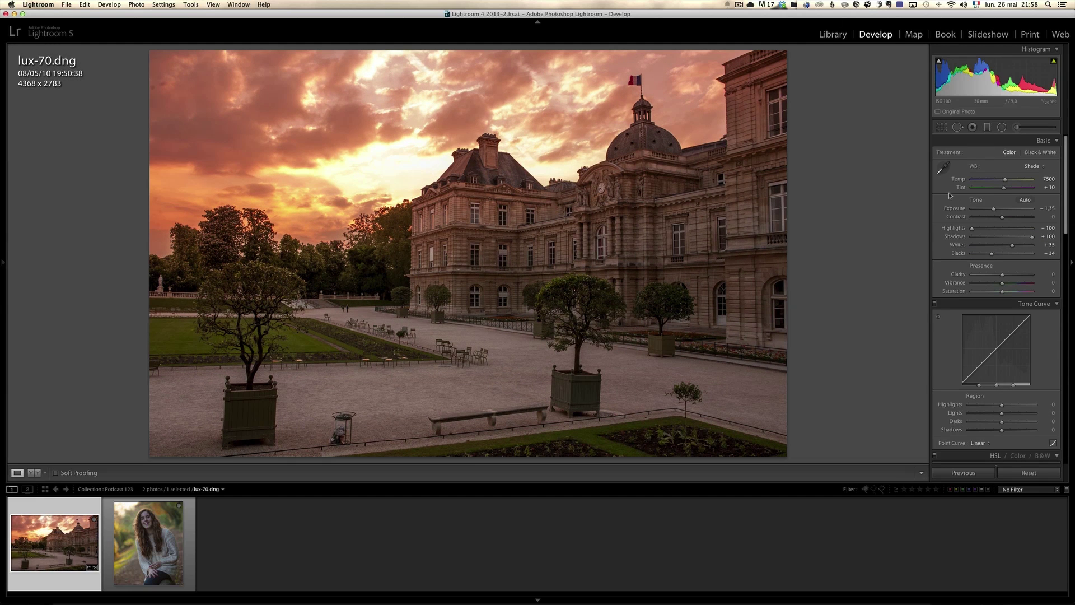
Enable profile corrections and chromatic aberration removal, and straighten the building with the Auto Upright correction
drag(1067, 236, 1057, 382)
click(987, 377)
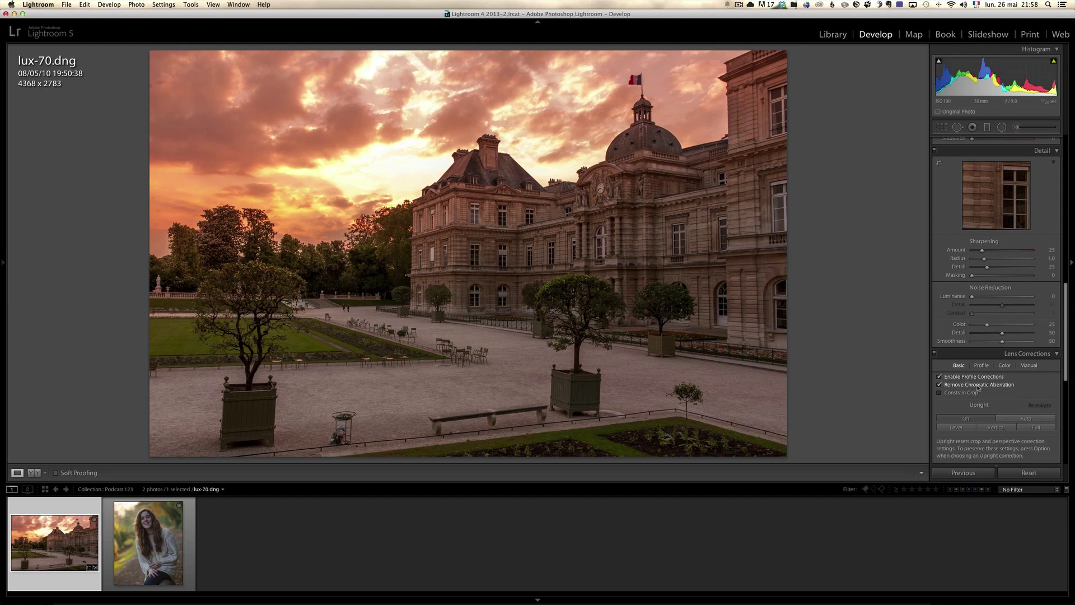
click(1026, 421)
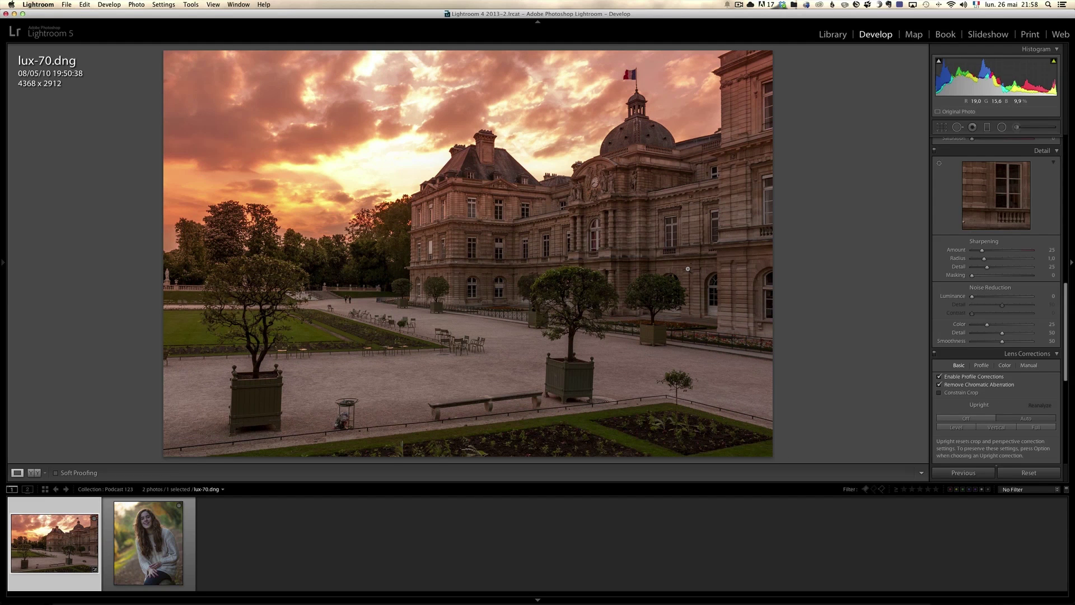
Try Clarity at +54 and Vibrance at +35 on the corrected photo, and reset both sliders
drag(1067, 295, 1067, 169)
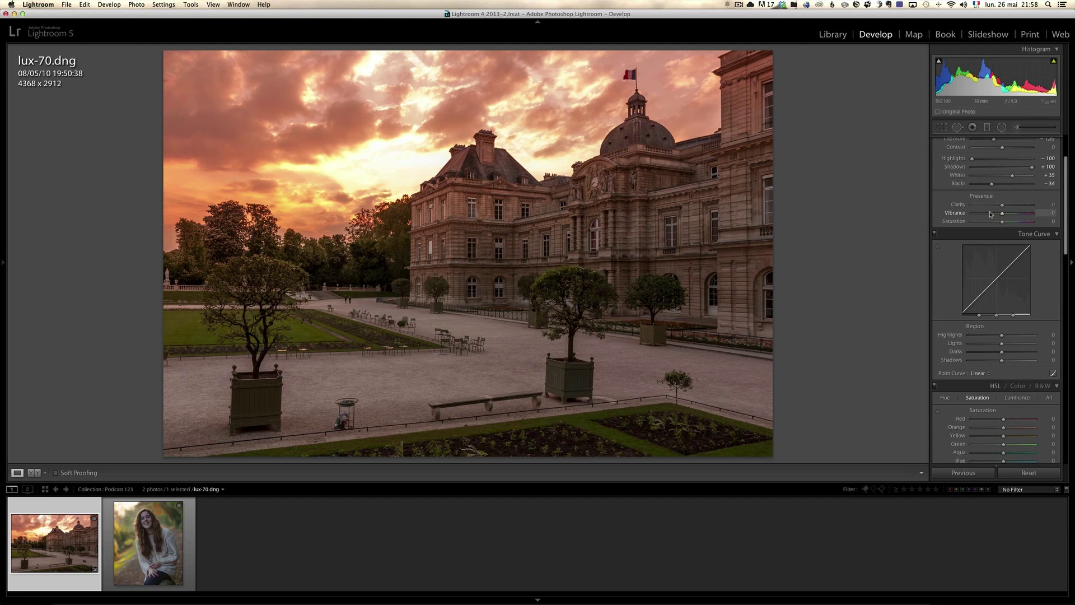
click(1018, 205)
click(1013, 214)
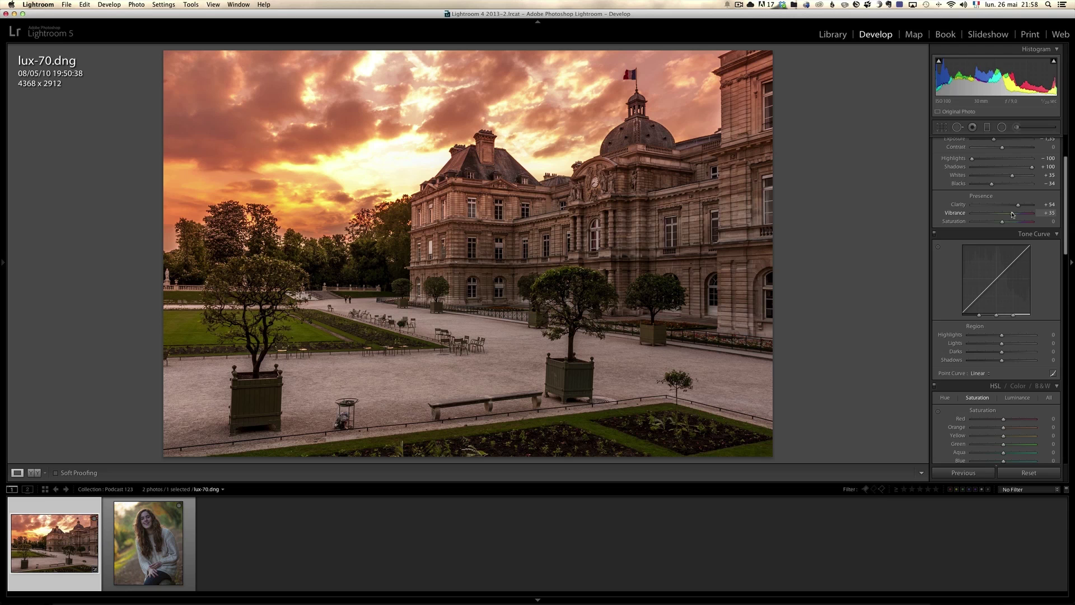
double_click(1013, 213)
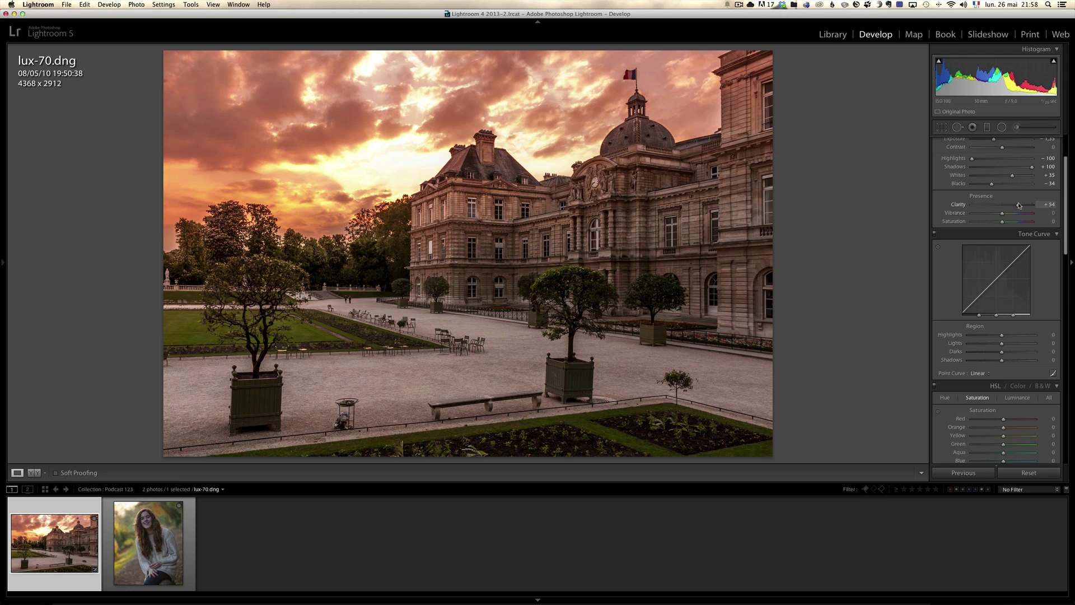
double_click(1020, 205)
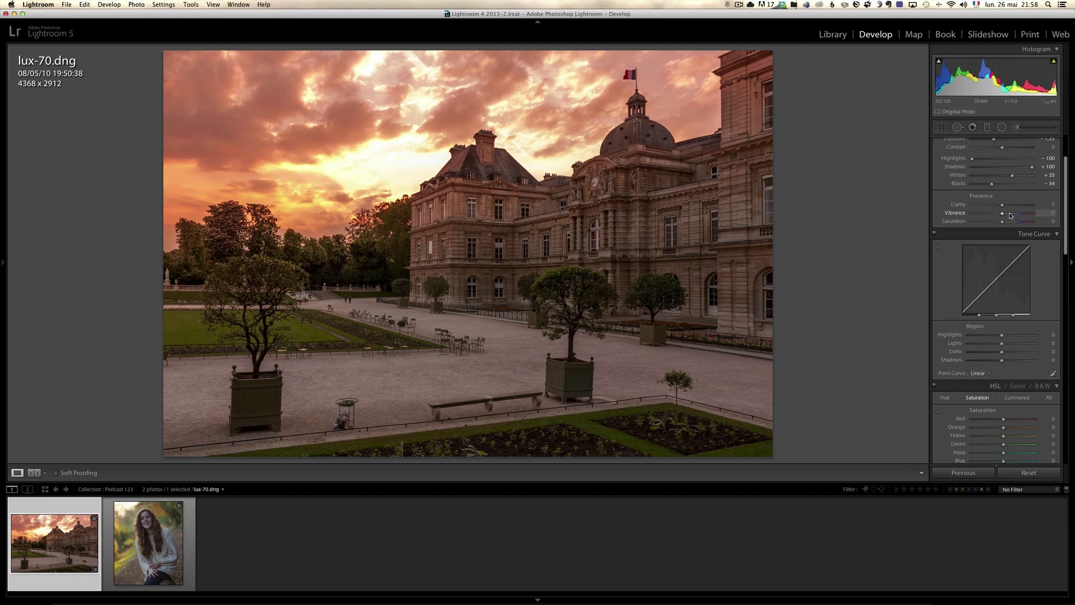
Delete the trial graduated filter over the courtyard and draw a new one from the clouds down past the treetops
click(988, 127)
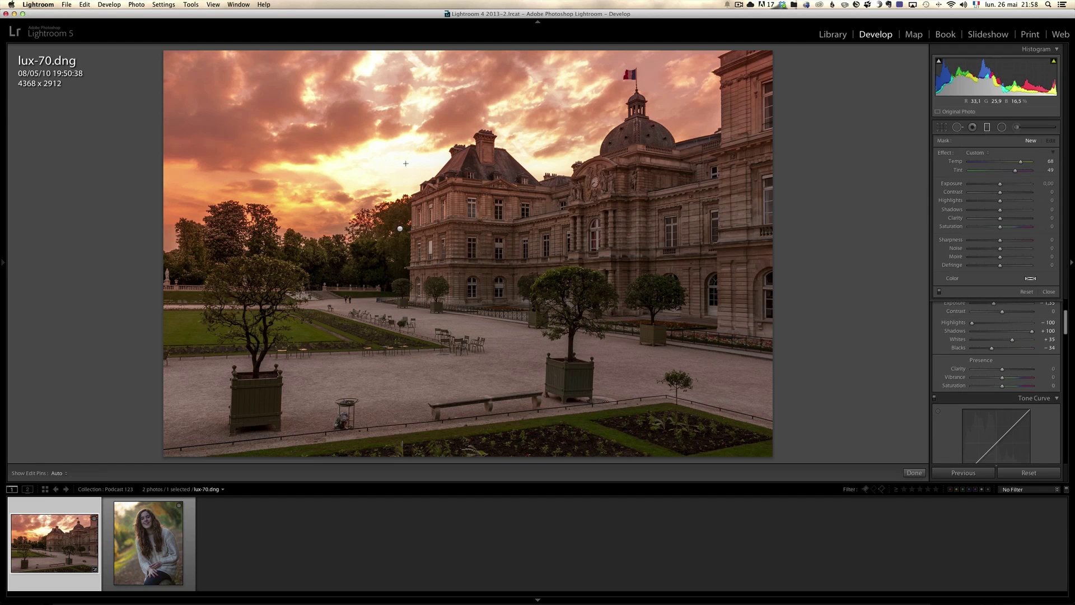
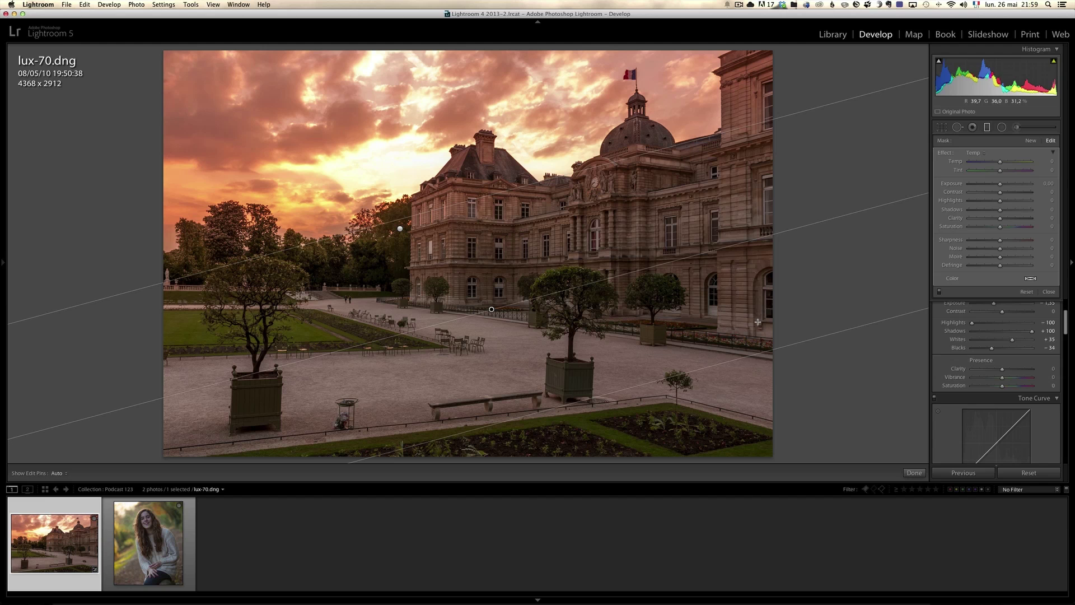
key(Delete)
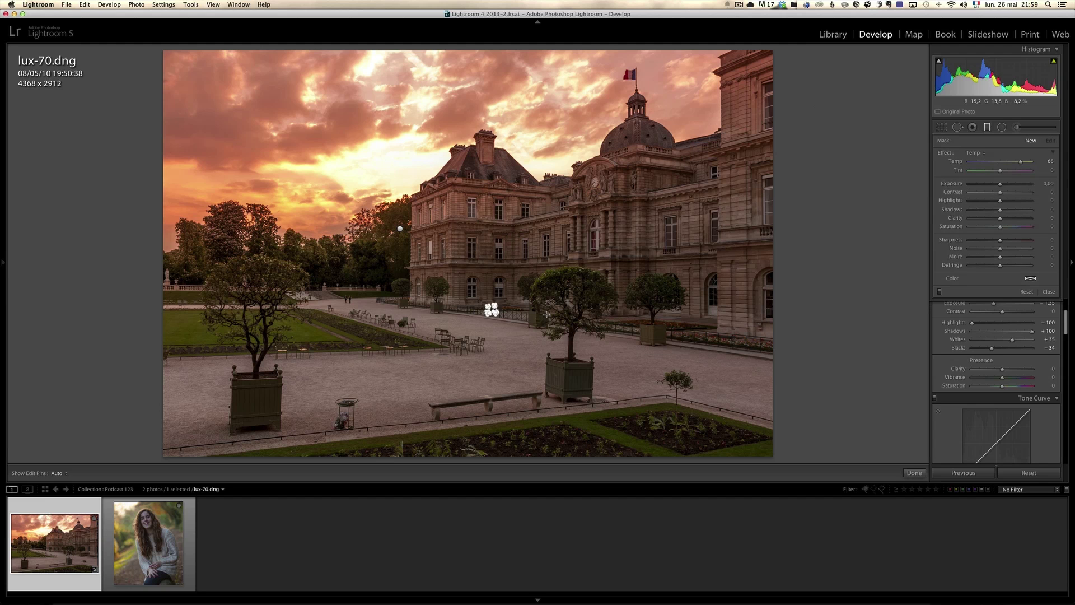
drag(410, 166, 415, 260)
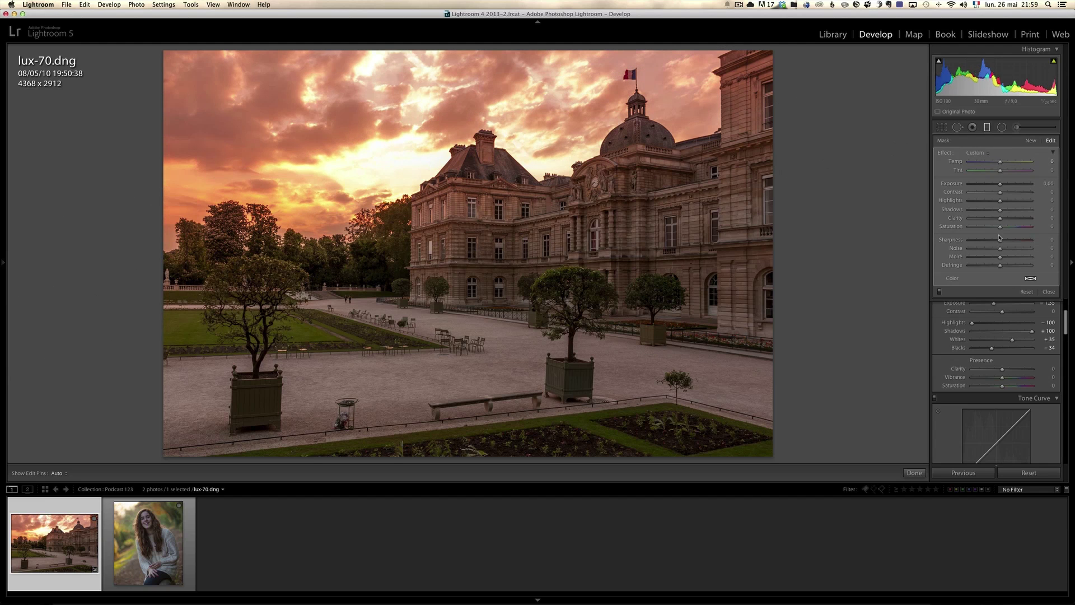
Compare strong positive and negative Clarity on the new sky filter, and set its Clarity to −20
drag(1000, 219, 976, 218)
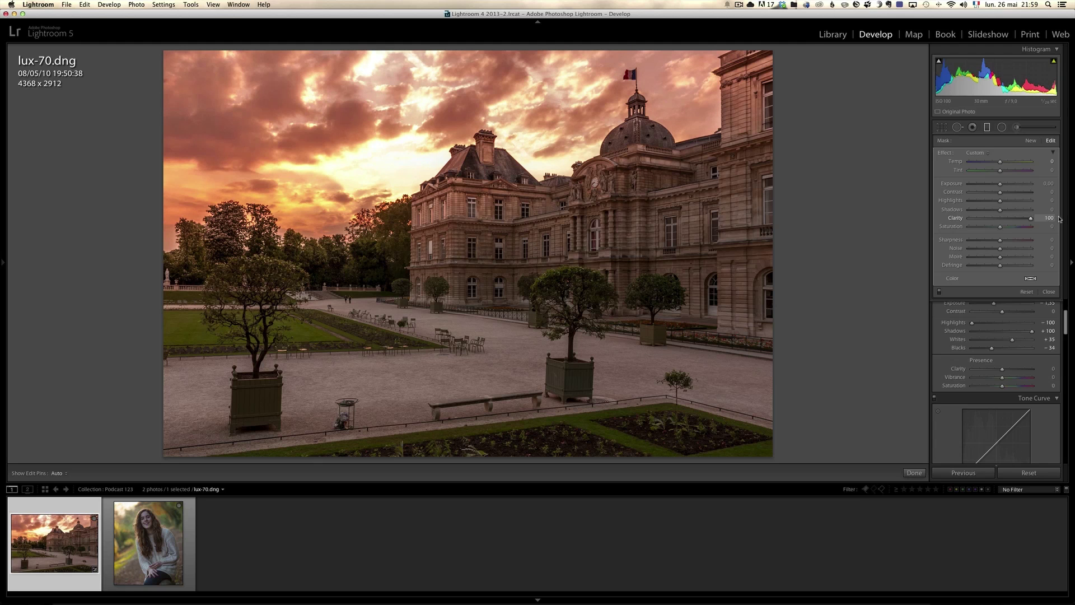
drag(1059, 219, 994, 221)
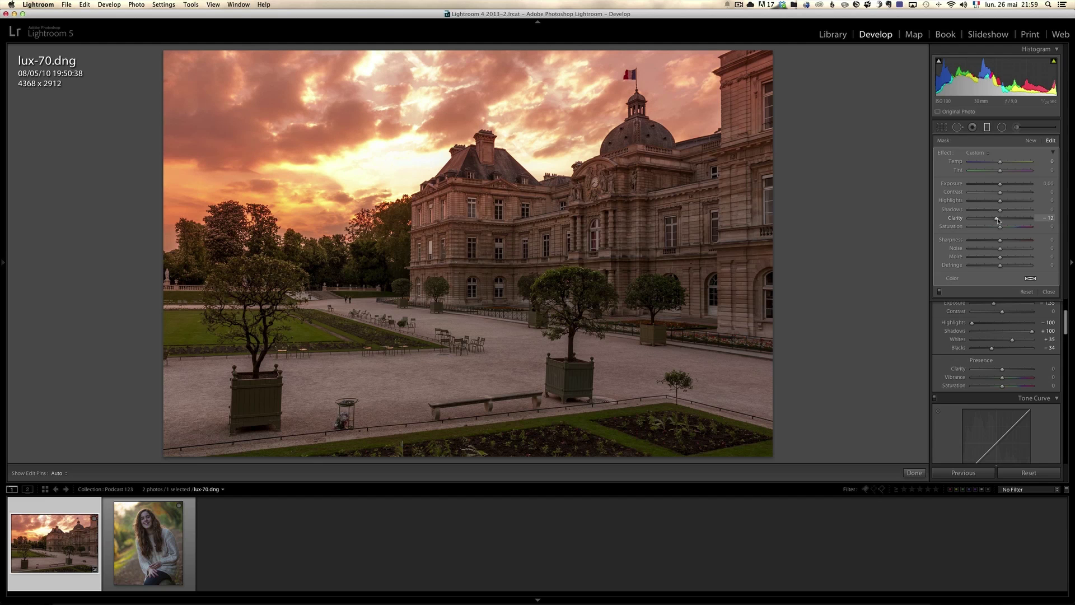
drag(997, 220, 1035, 218)
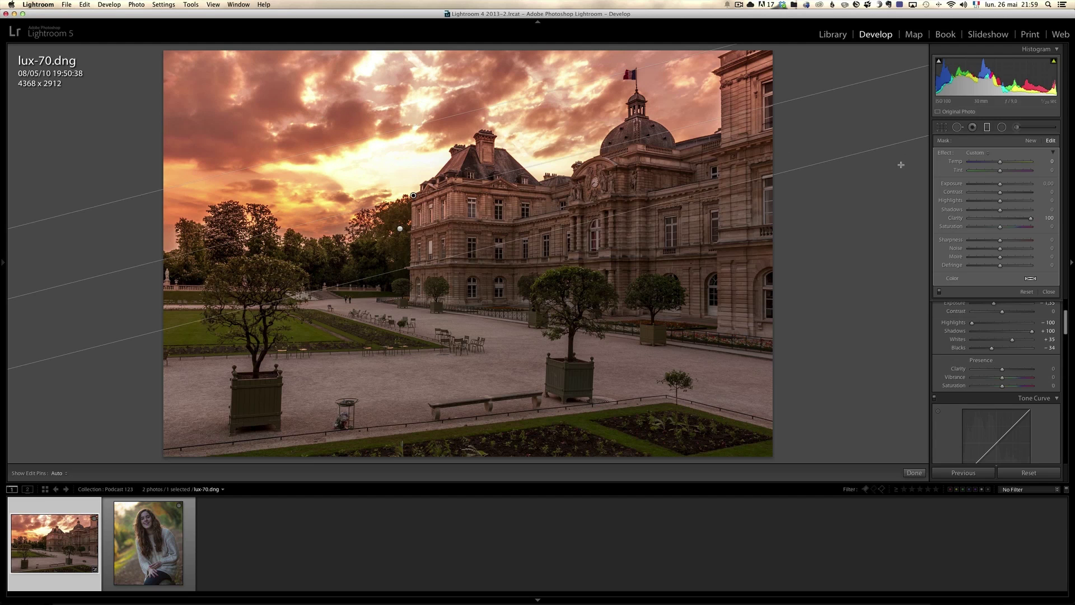
drag(1033, 219, 996, 221)
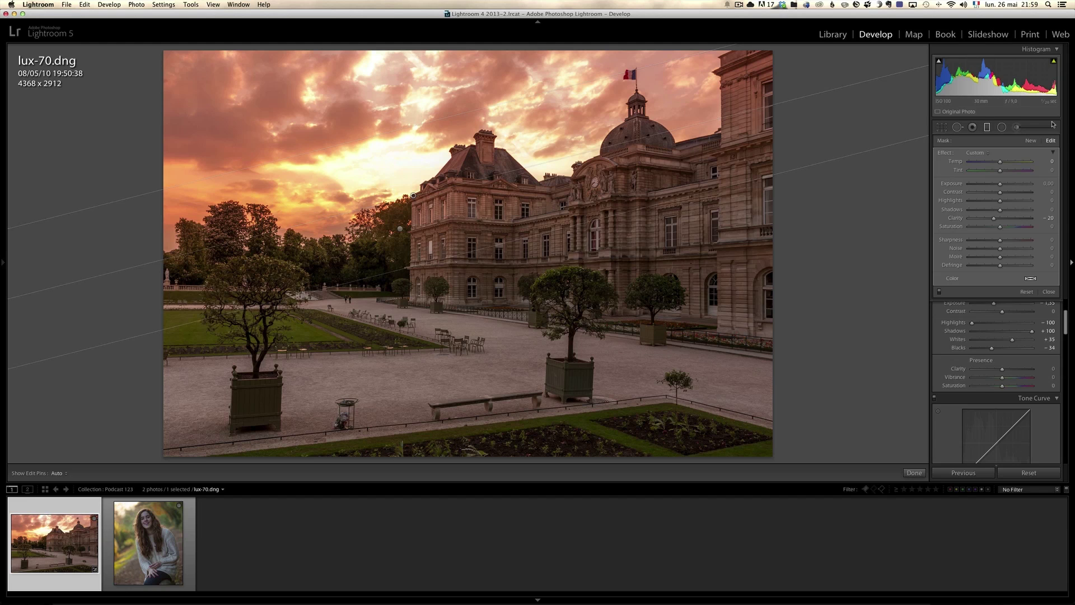
Brush Clarity at 75 over the palace facade with the Adjustment Brush, and finish the brush adjustment
click(1017, 127)
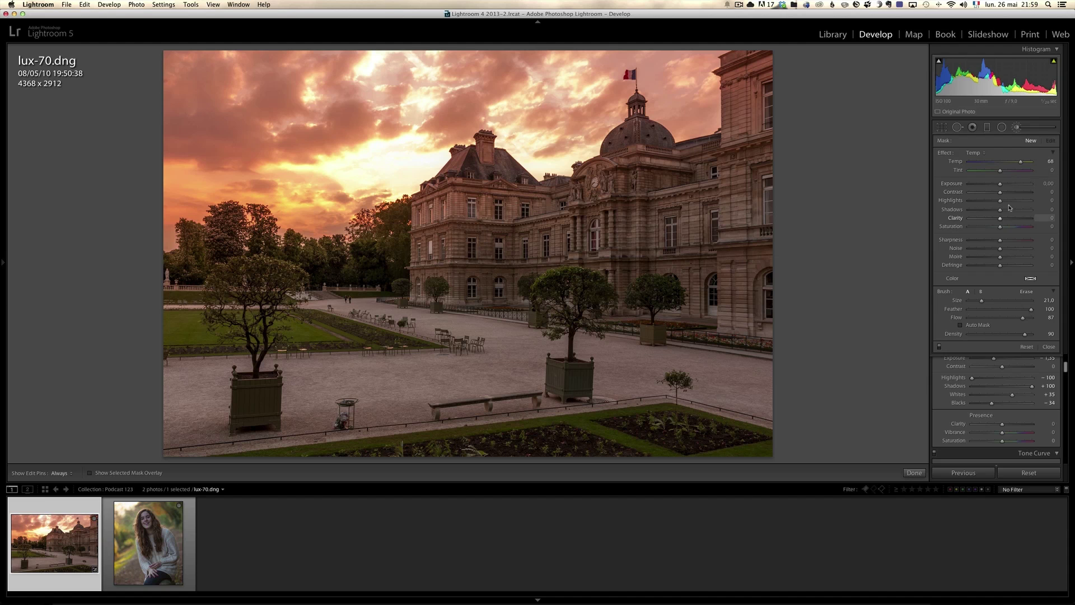
click(975, 152)
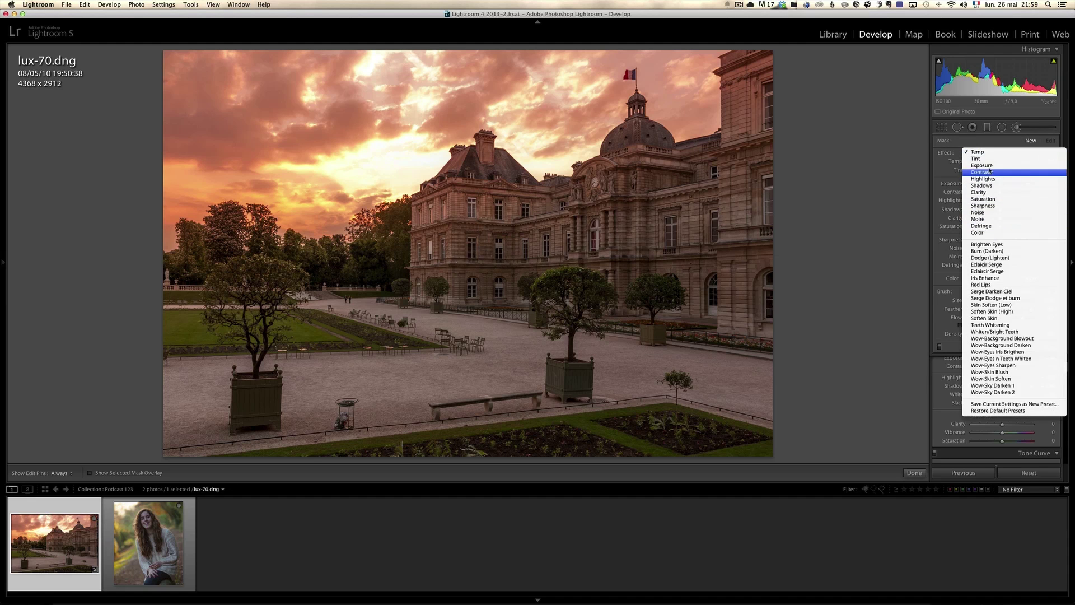
click(980, 193)
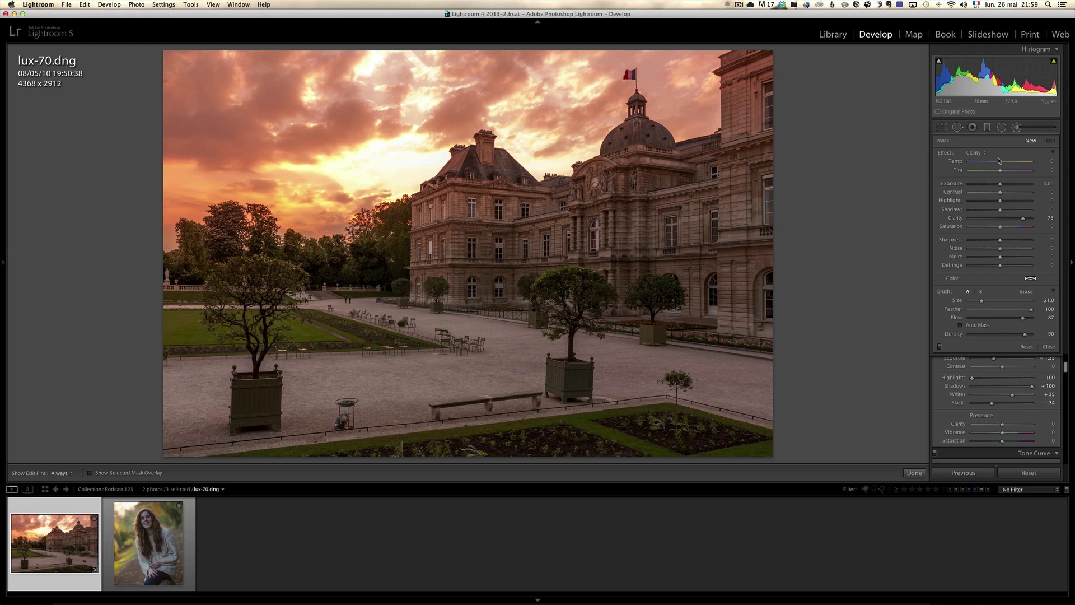
key(h)
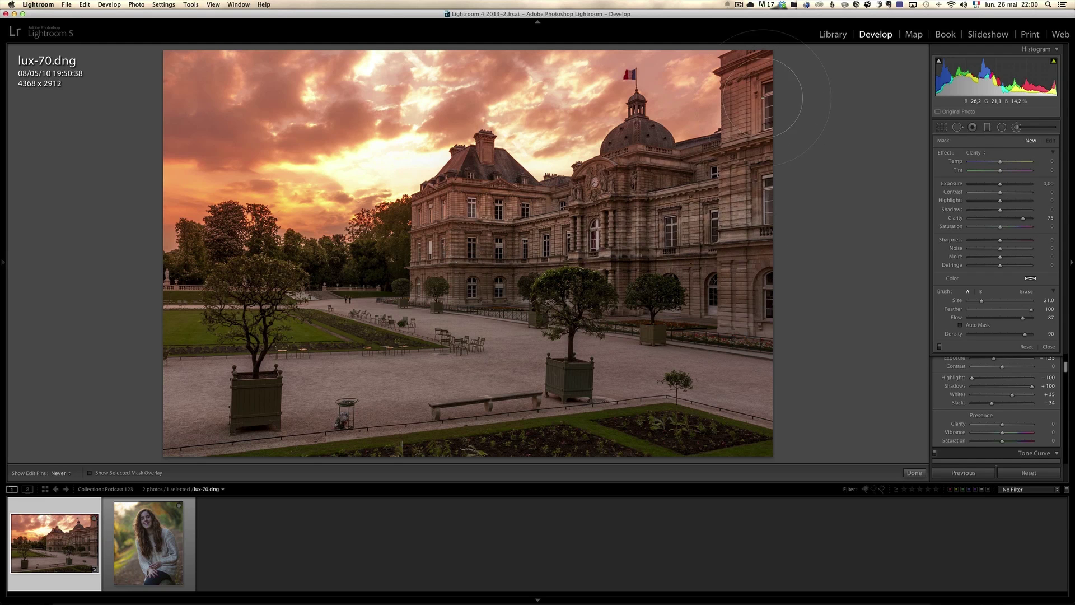
key(h)
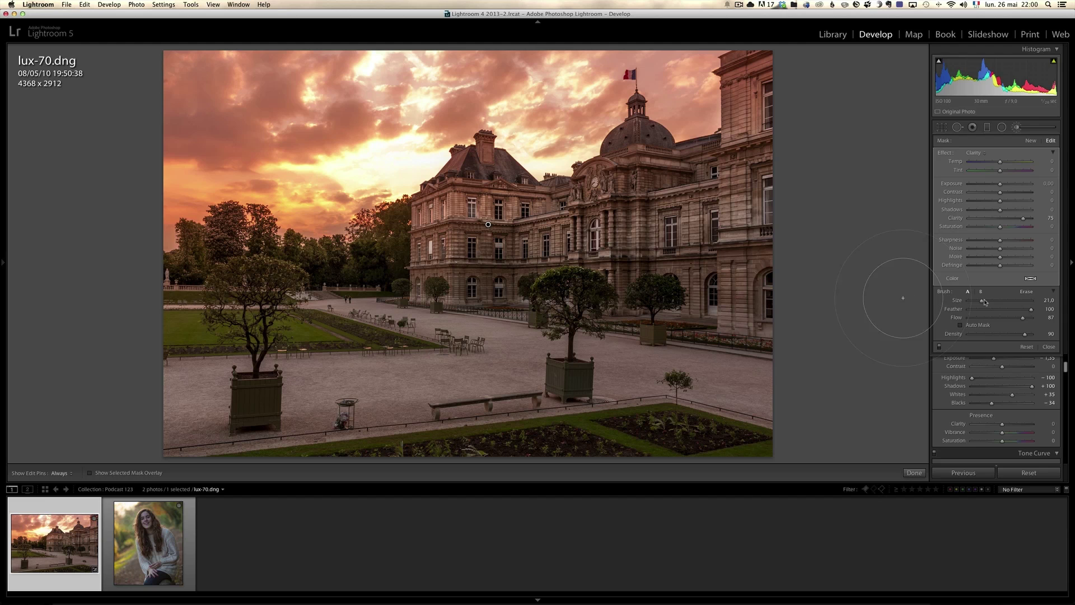
click(1049, 346)
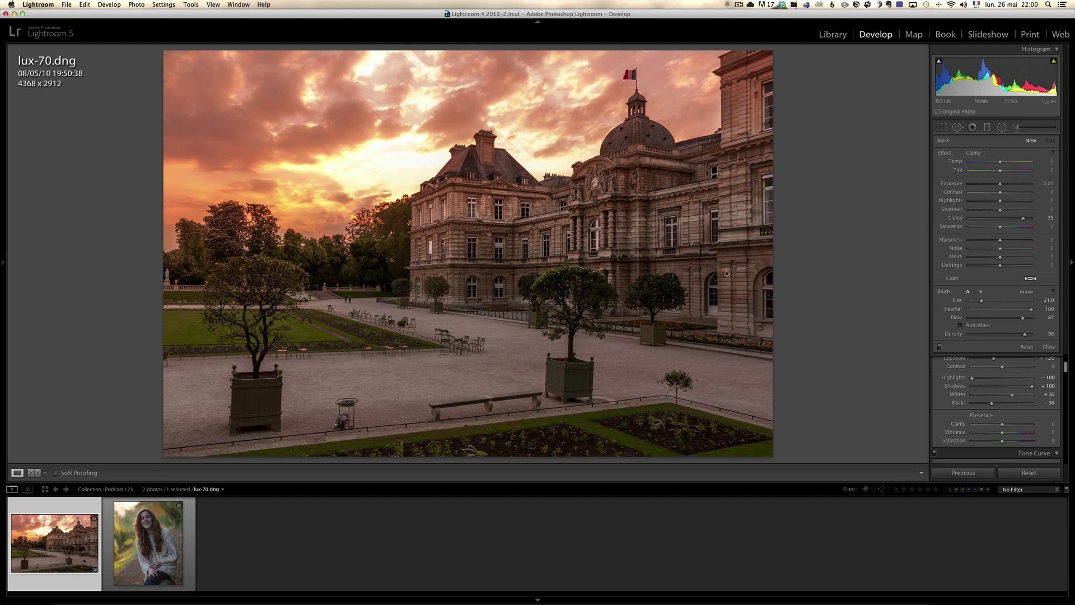
Darken the courtyard foreground and the upper sky with two graduated filters at Exposure −0.52 and Clarity 3
click(988, 128)
drag(467, 436, 452, 338)
drag(1023, 218, 1000, 217)
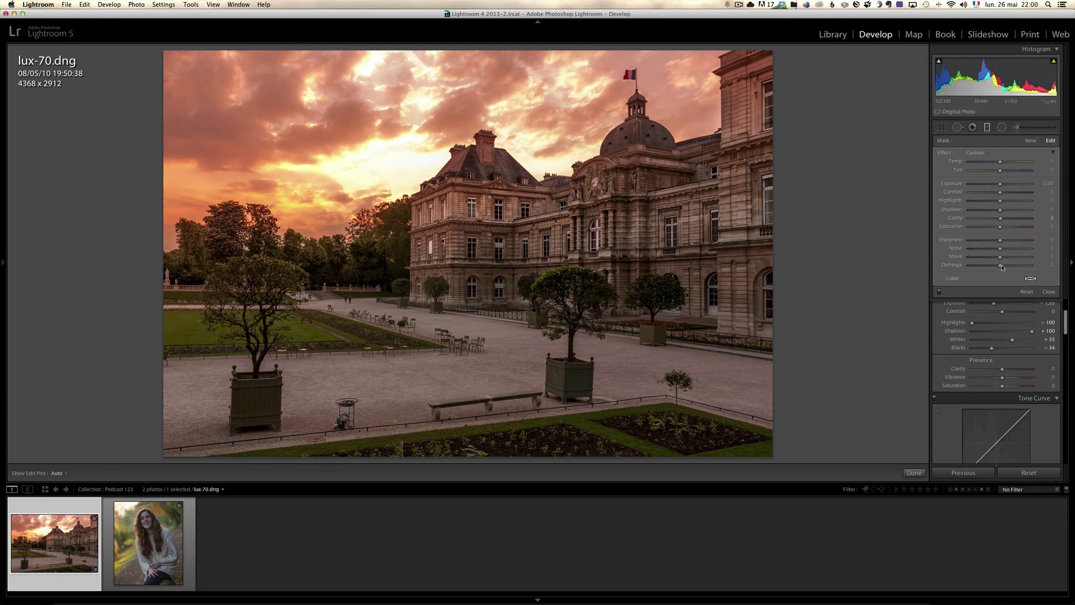
drag(1000, 183, 995, 185)
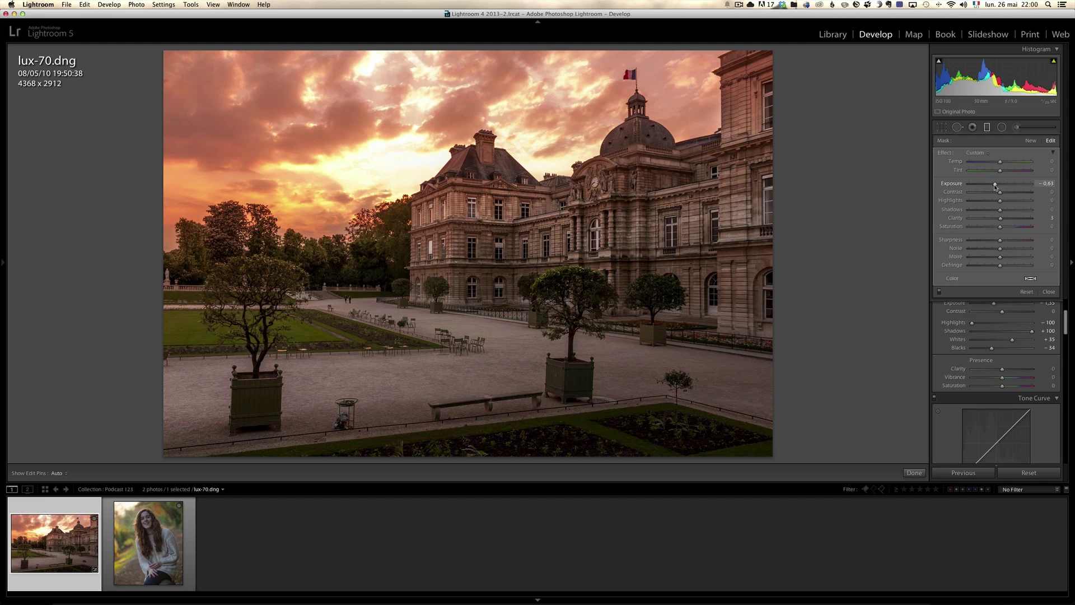
mouse_move(456, 339)
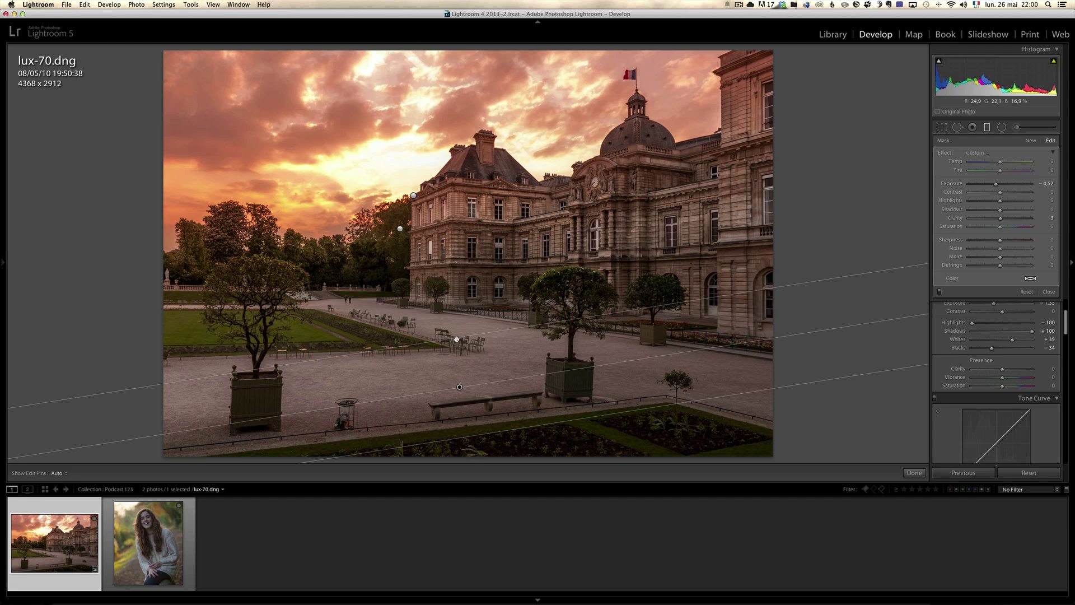
drag(409, 79, 413, 112)
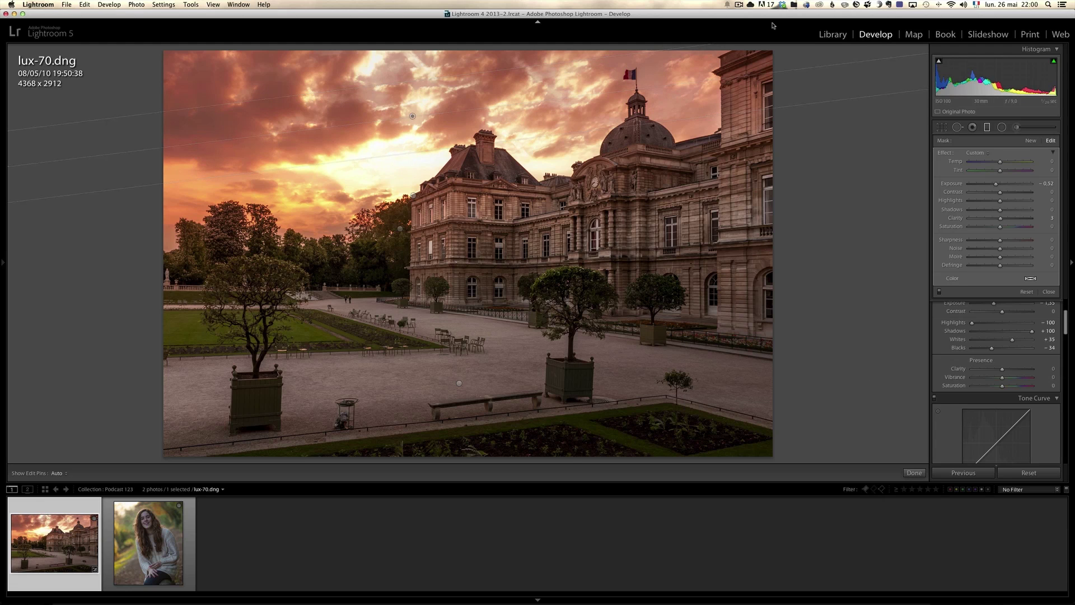
click(1049, 292)
Add a radial filter on the palace's near wing with Exposure 0.83, Clarity 1, Feather 100 and an inverted mask
click(1000, 129)
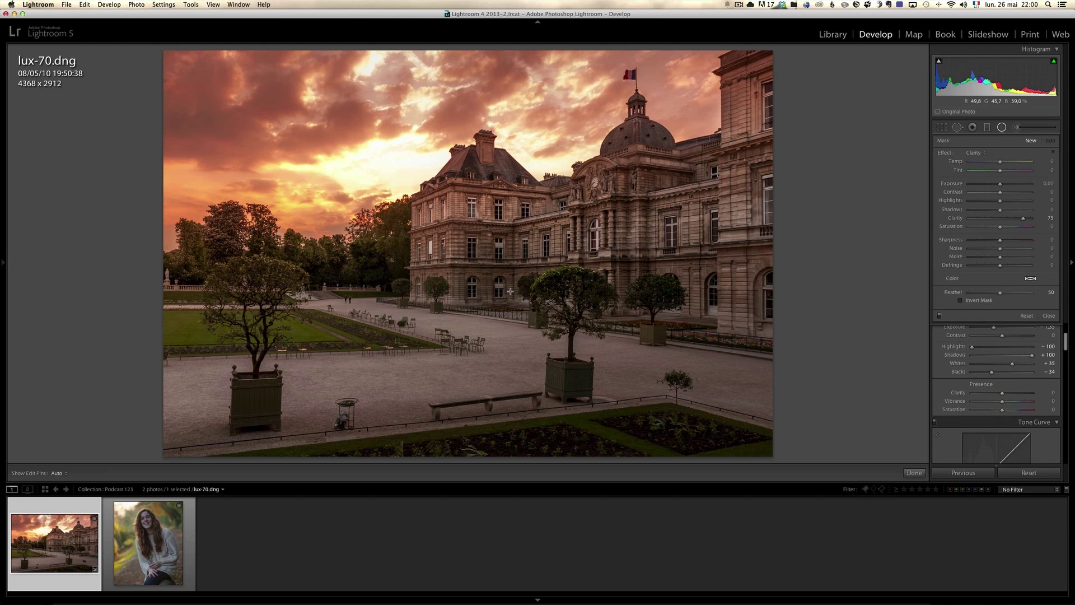
drag(441, 230, 487, 264)
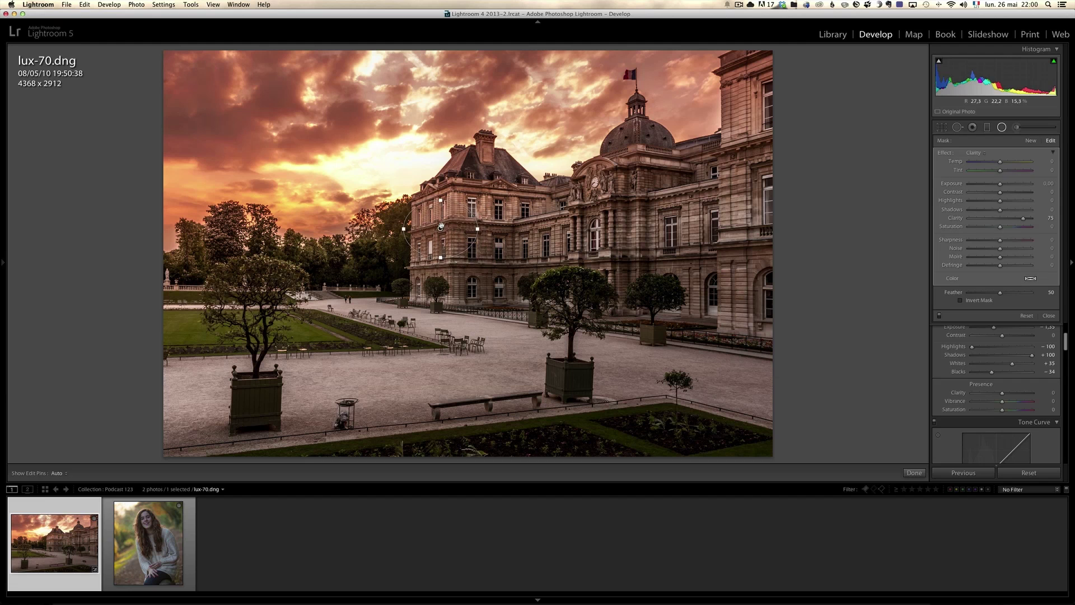
click(1000, 218)
drag(1000, 183, 1004, 185)
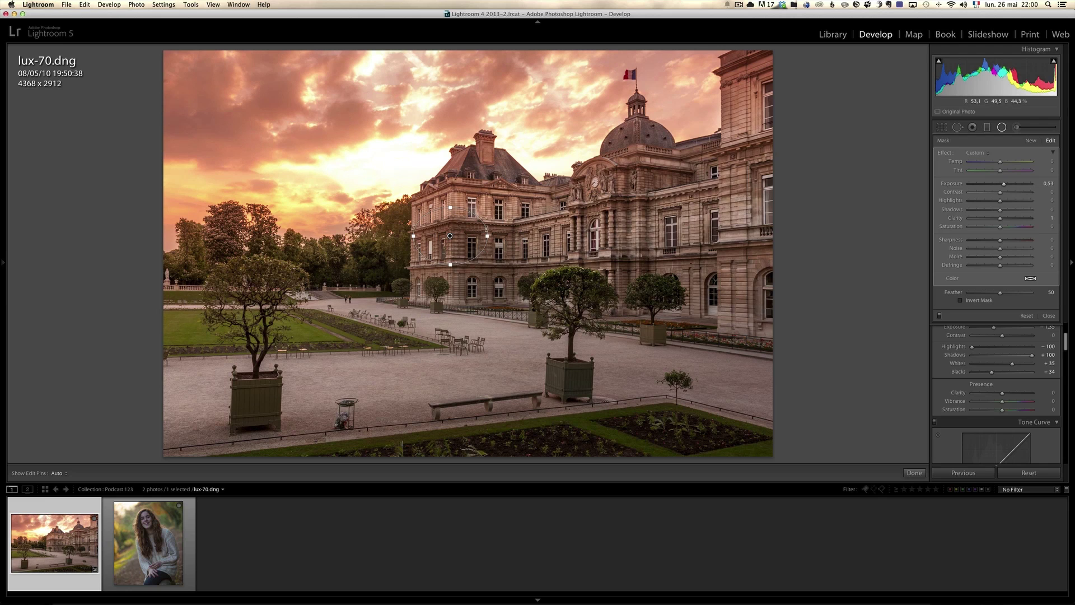
click(971, 301)
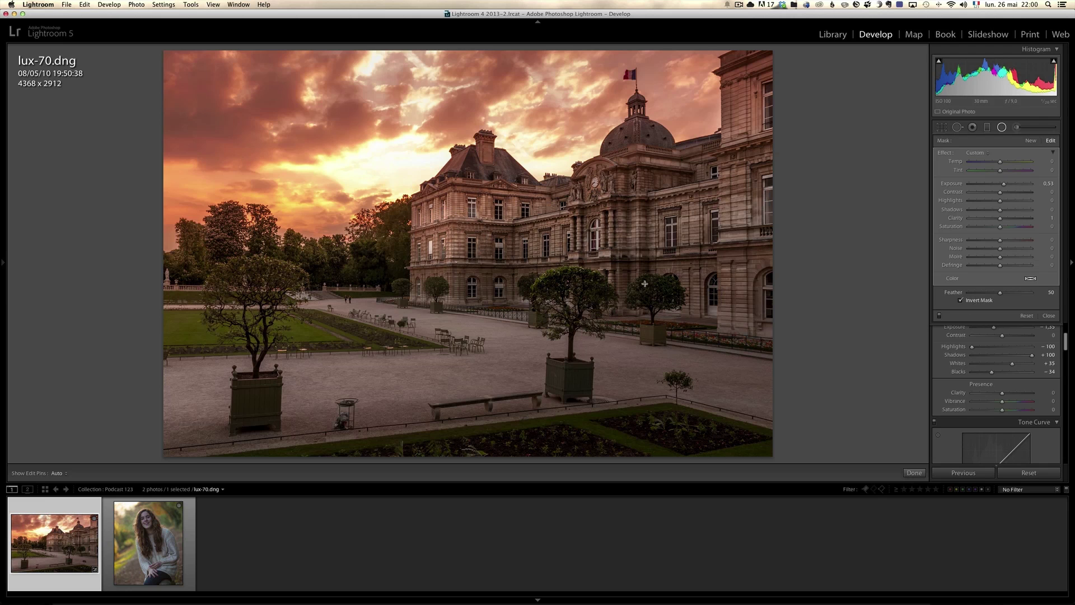
drag(467, 225, 467, 275)
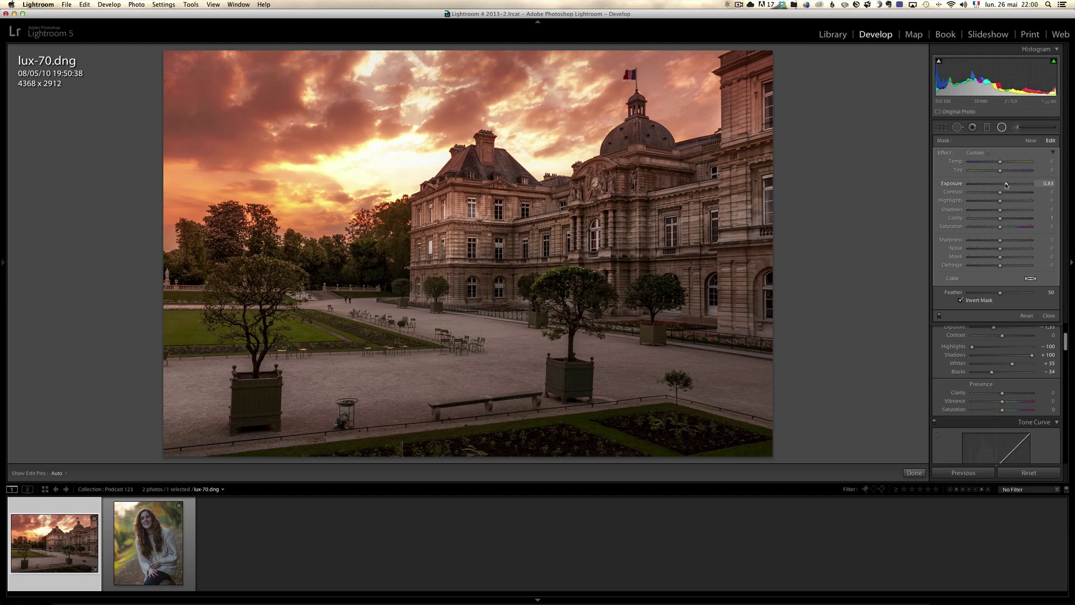
drag(1001, 293, 1040, 296)
Duplicate the radial filter three times and place the copies on the central facade, the far wing and the dome
right_click(463, 235)
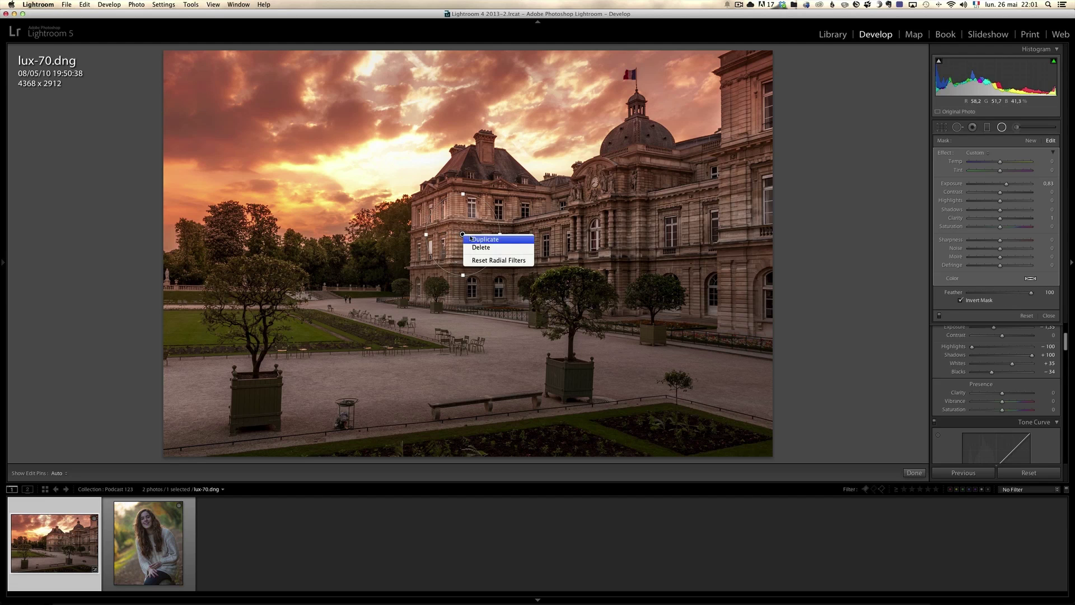
click(471, 239)
drag(463, 234, 699, 210)
right_click(568, 234)
click(592, 237)
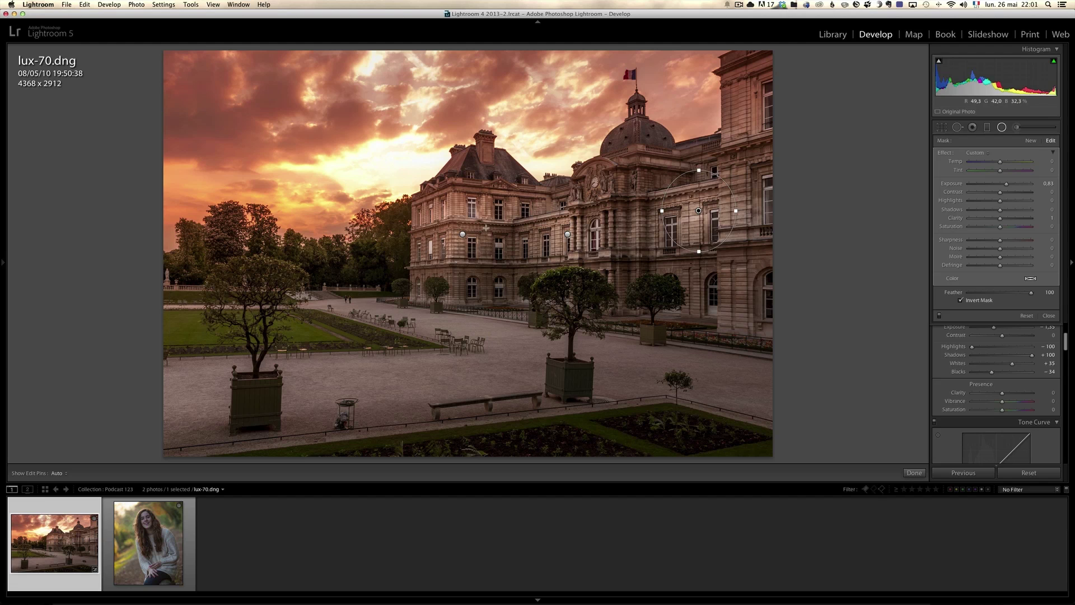
right_click(700, 210)
click(714, 215)
drag(700, 210, 637, 154)
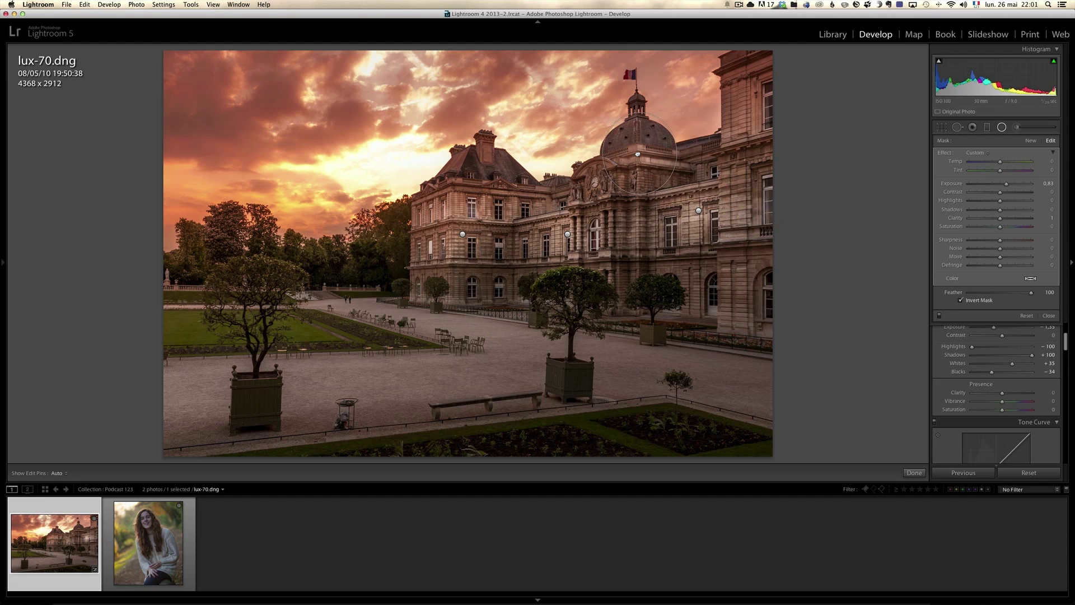
Compare the photo with and without the radial filters, and close the Radial Filter tool
click(940, 316)
click(940, 316)
click(1049, 315)
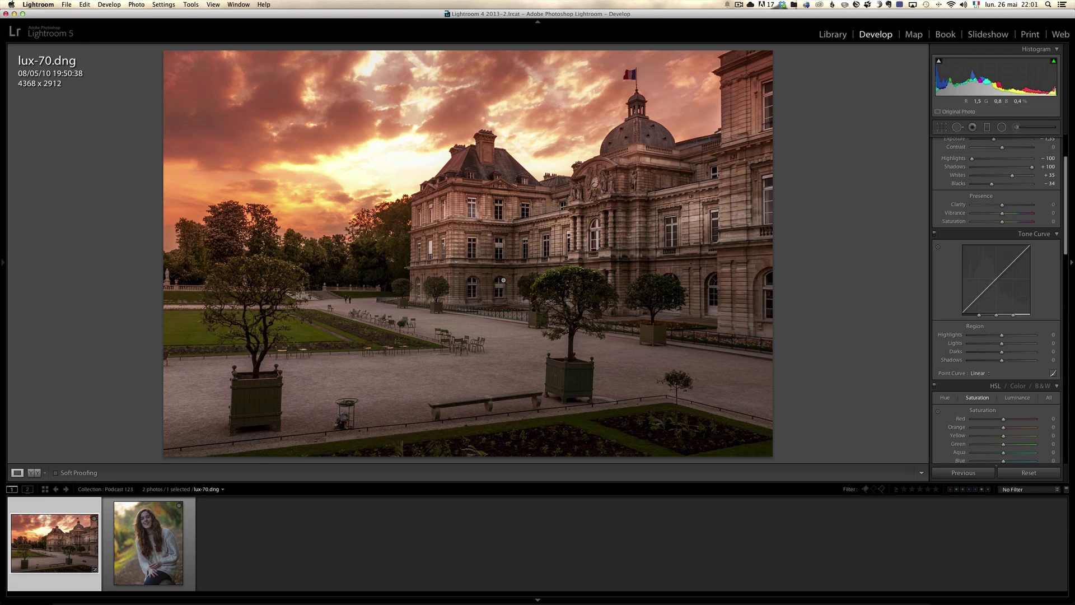
Open a copy of lux-70.dng with Lightroom adjustments in Analog Efex Pro, and maximize its window
right_click(53, 536)
mouse_move(91, 425)
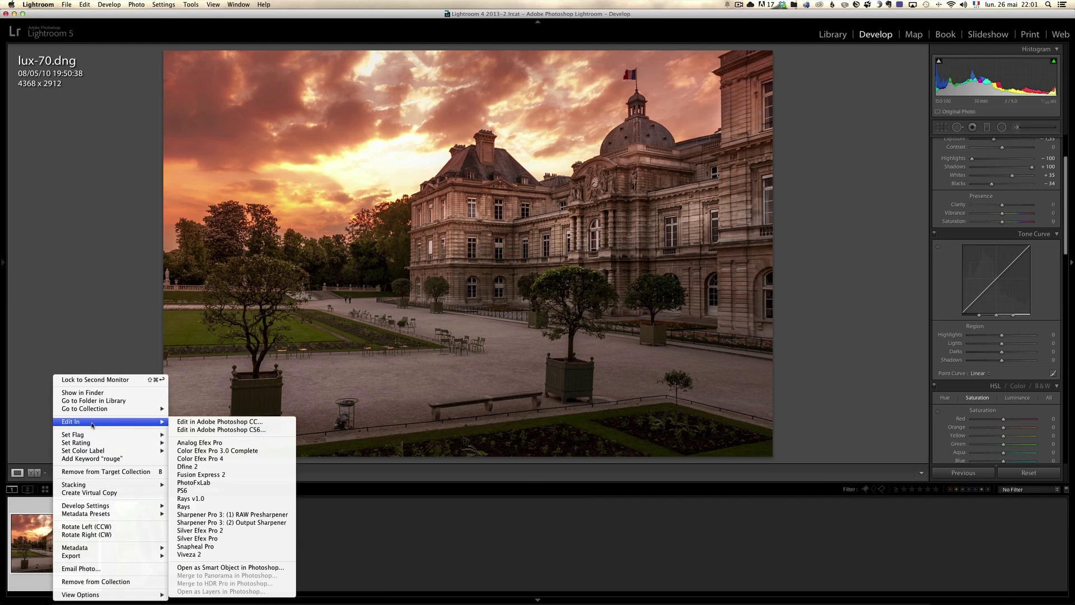
click(210, 446)
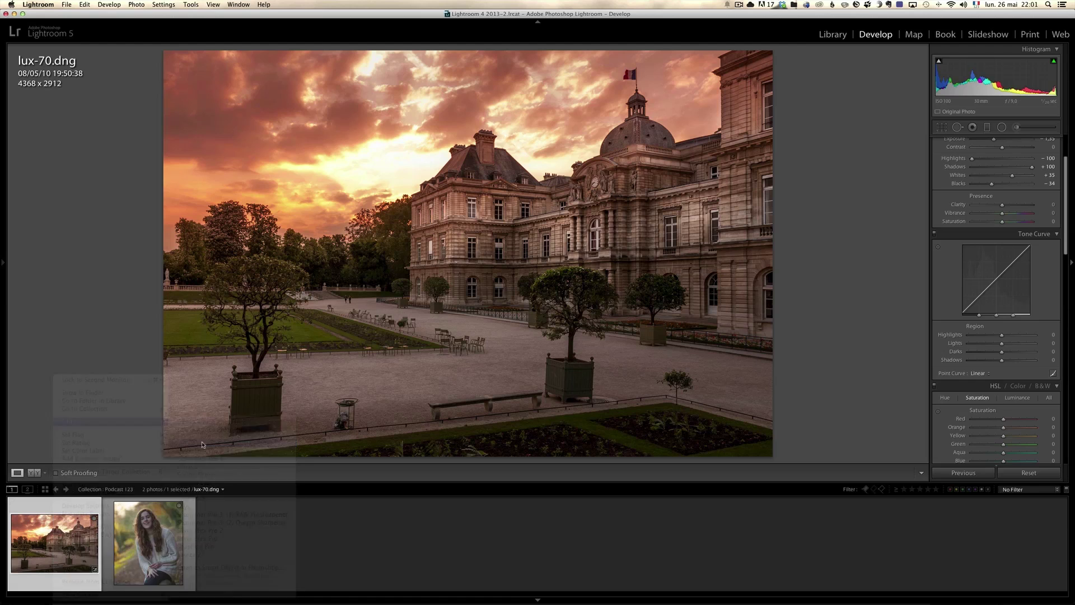
key(super+Tab)
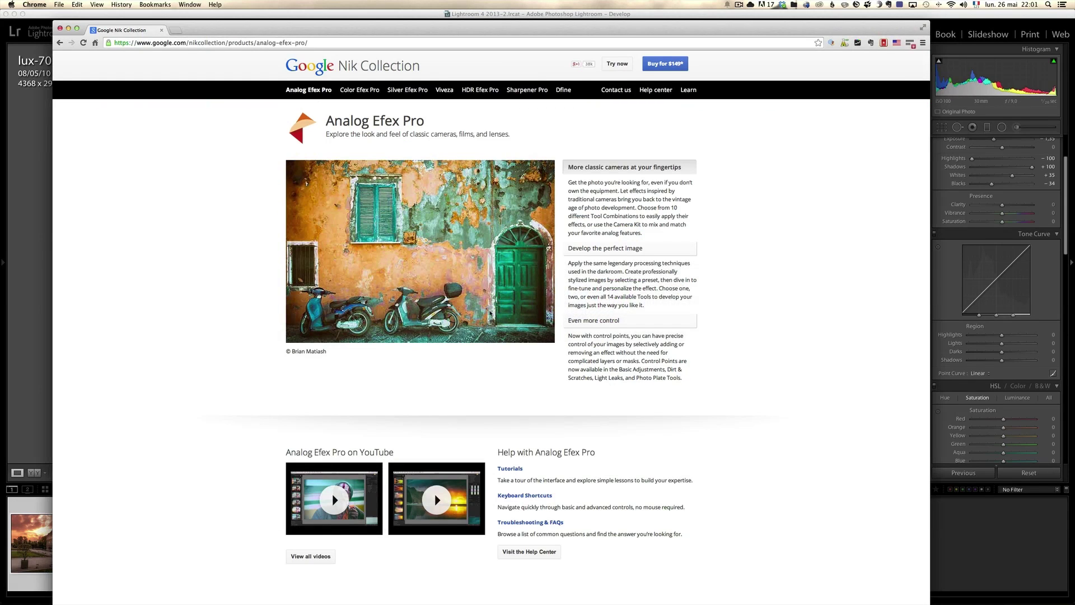
key(super+Tab)
click(603, 247)
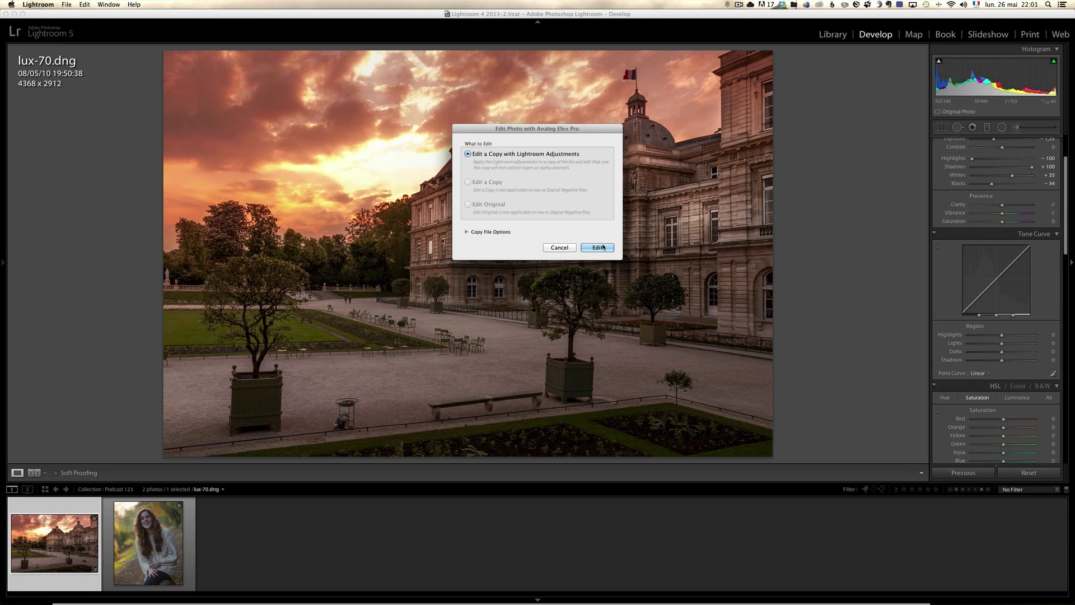
key(super+Tab)
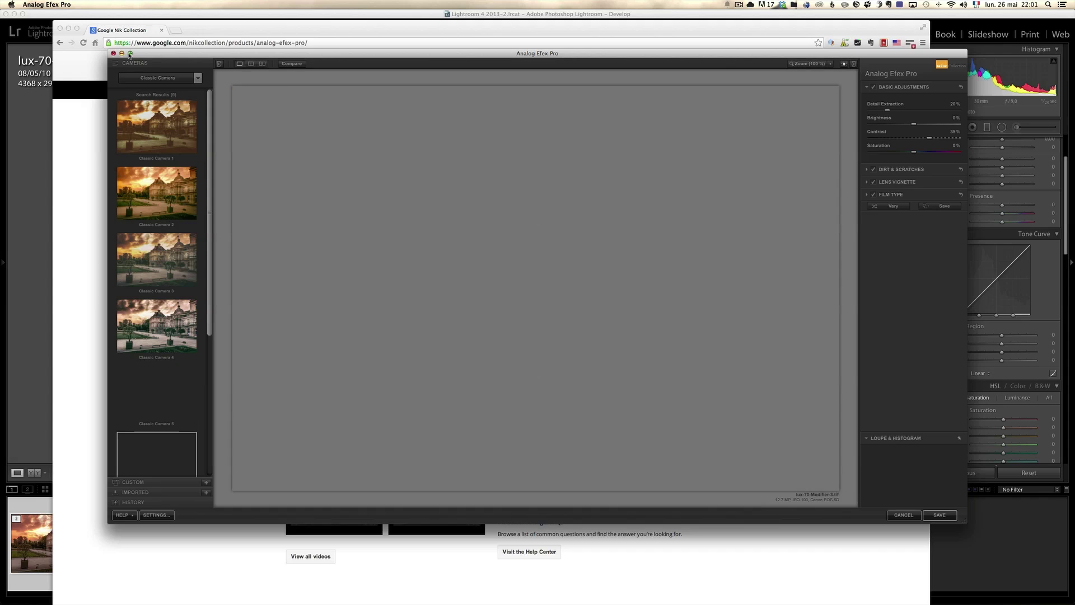
click(130, 54)
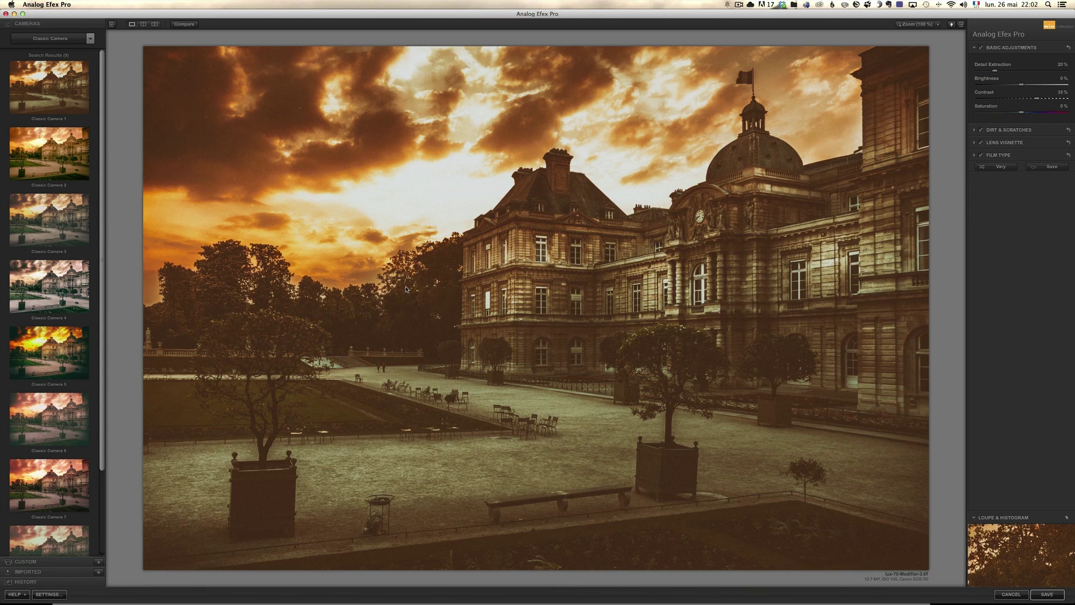
Preview the Wet Plate 1 and Wet Plate 2 presets on the photo, and apply Wet Plate 3
click(83, 40)
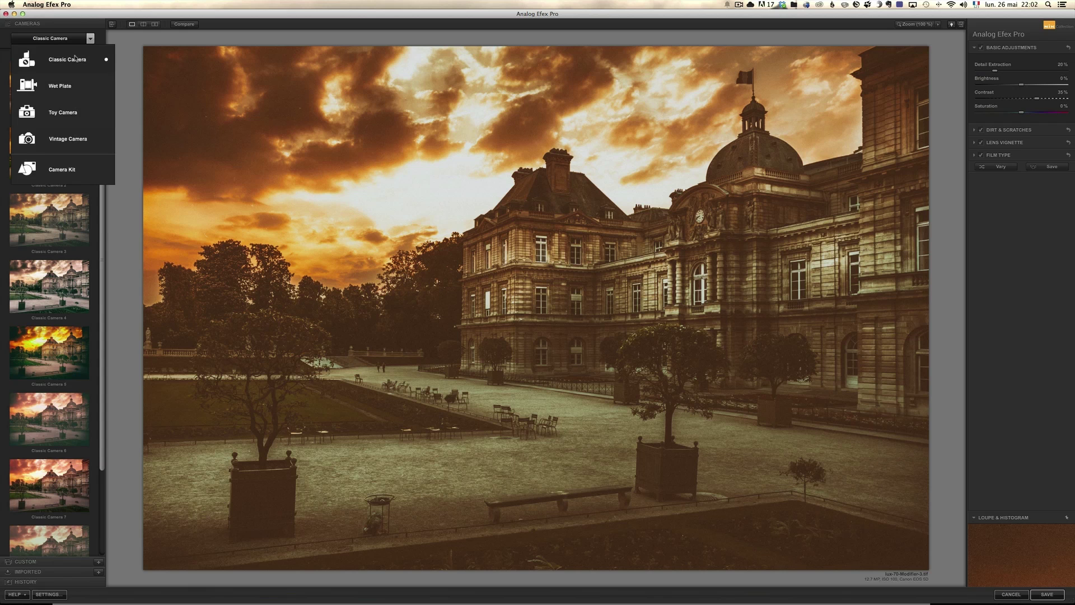
click(81, 91)
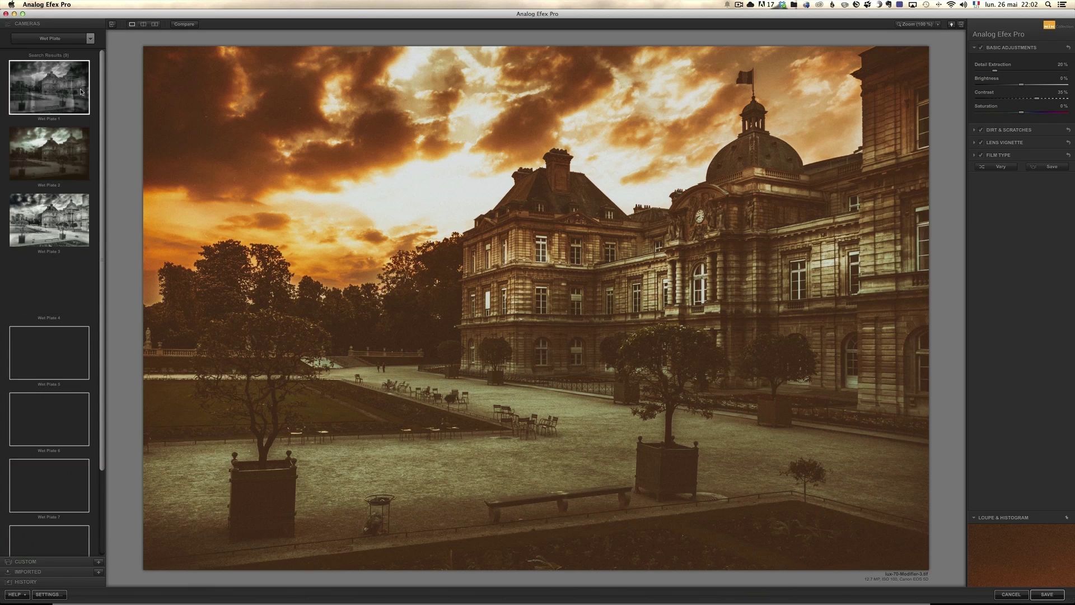
click(63, 91)
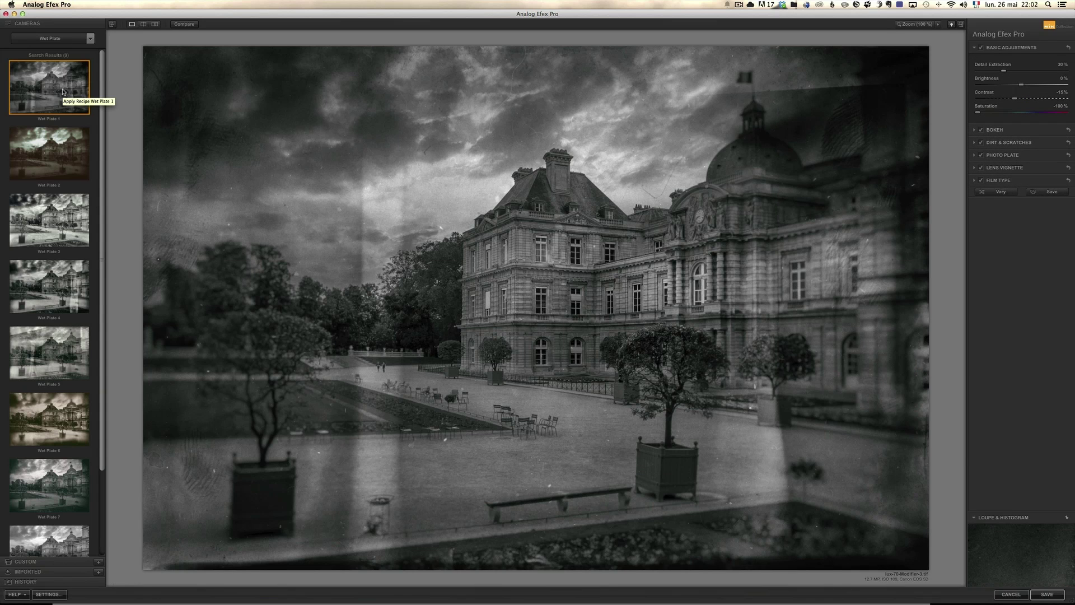
click(62, 144)
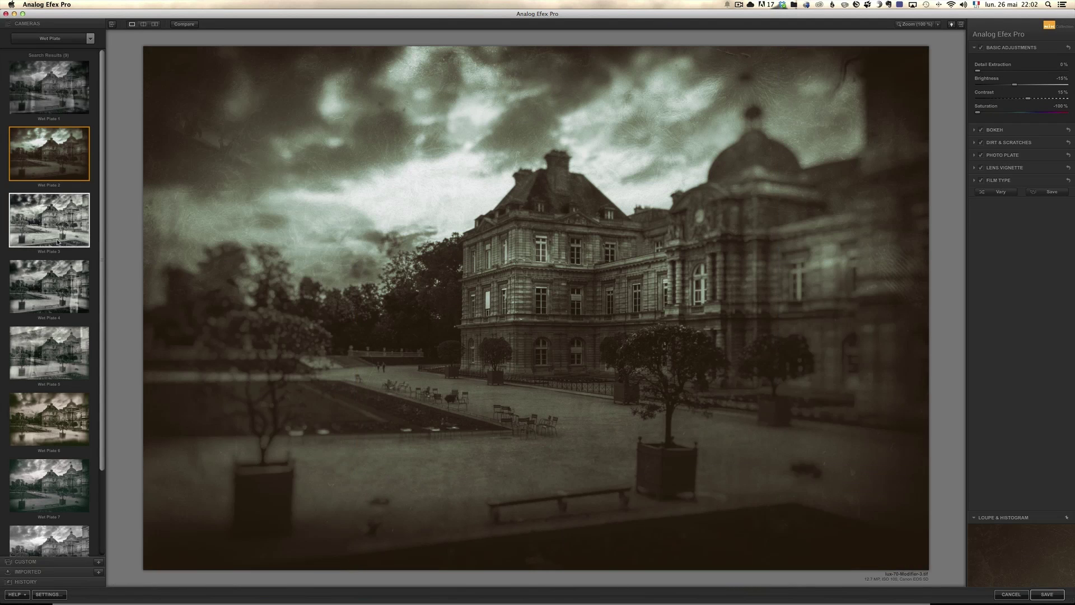
click(60, 230)
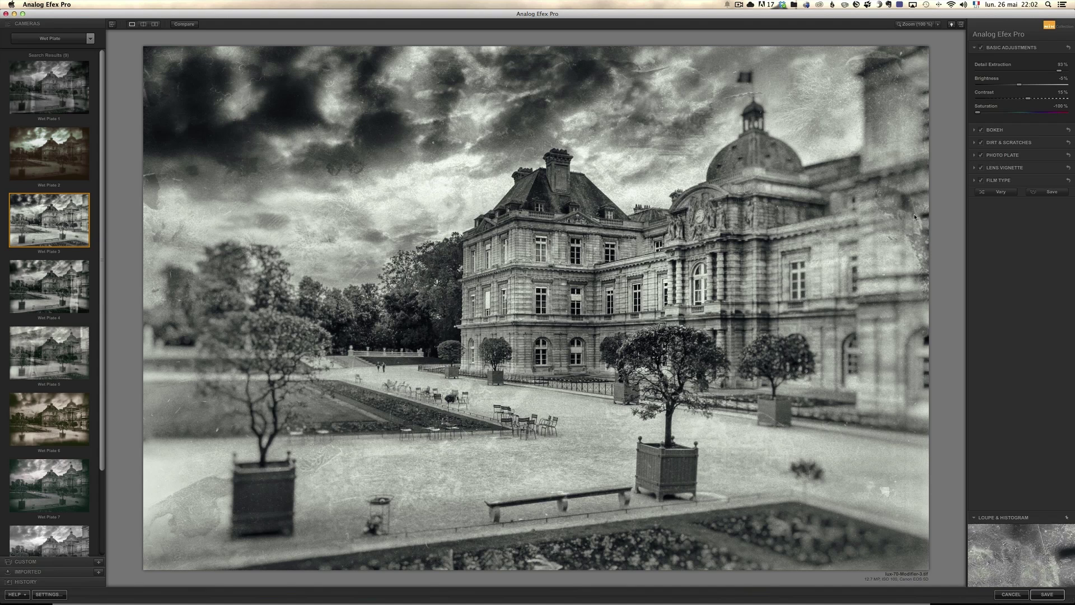
Compare the photo with and without Photo Plate, try other Corroded textures, and choose the first one in the last row
click(984, 156)
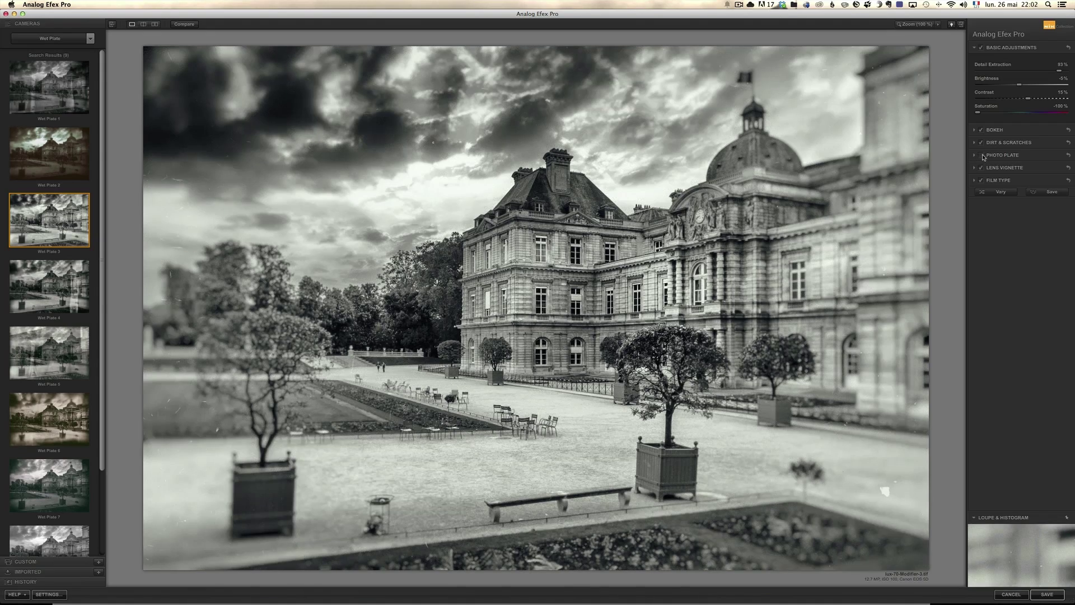
click(984, 156)
click(976, 157)
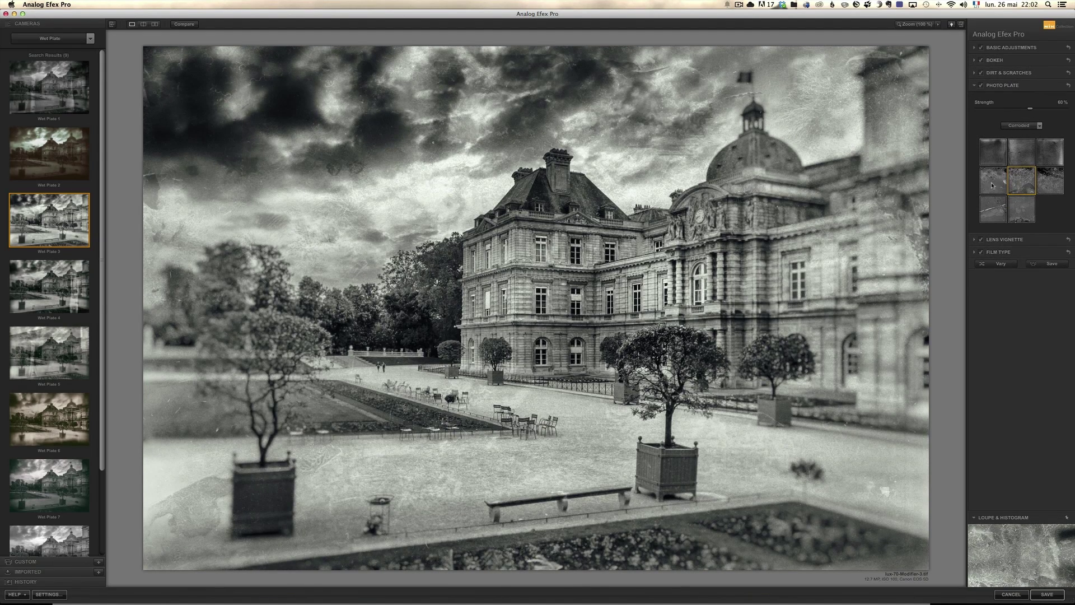
click(992, 185)
click(993, 158)
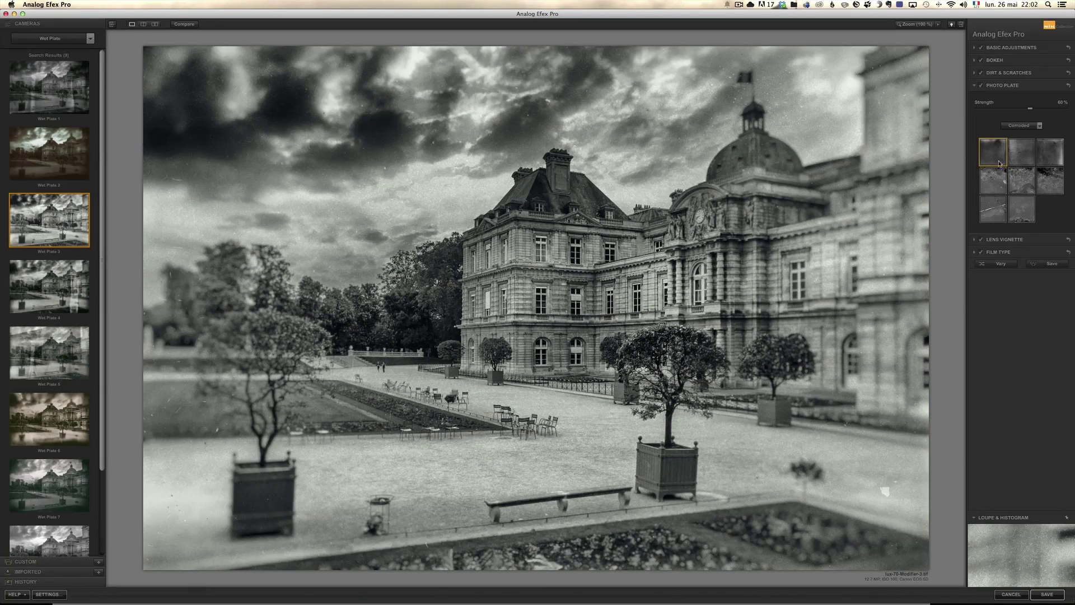
click(996, 215)
Switch the camera category to Vintage Camera and apply the Vintage Camera 3 preset to the photo
click(63, 43)
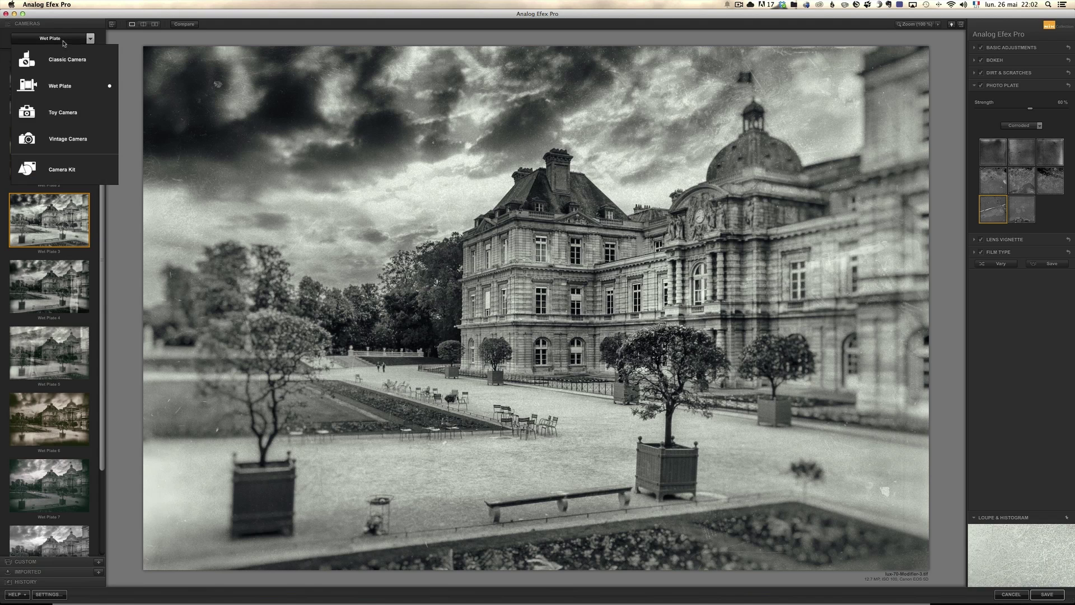
click(80, 144)
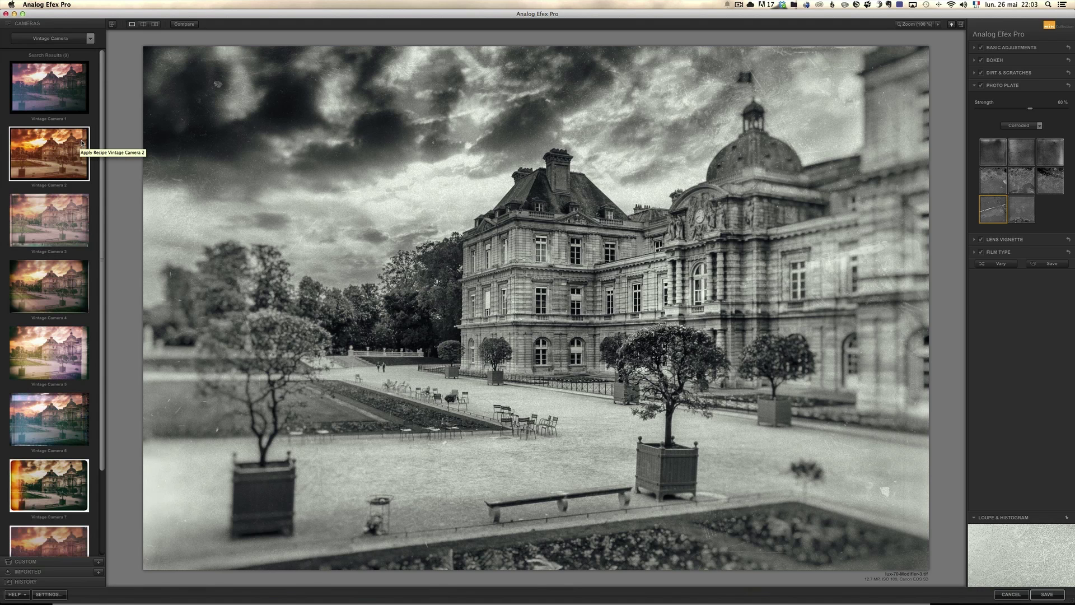
click(61, 223)
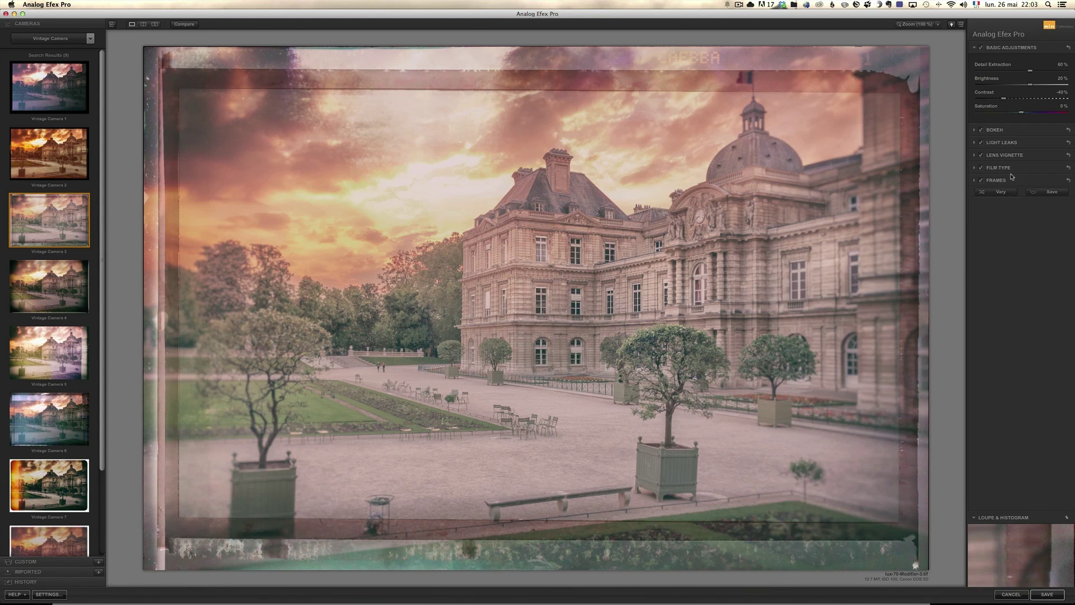
Set Detail Extraction to about 46%, Brightness to -13% and Contrast to -33% in Basic Adjustments
click(975, 131)
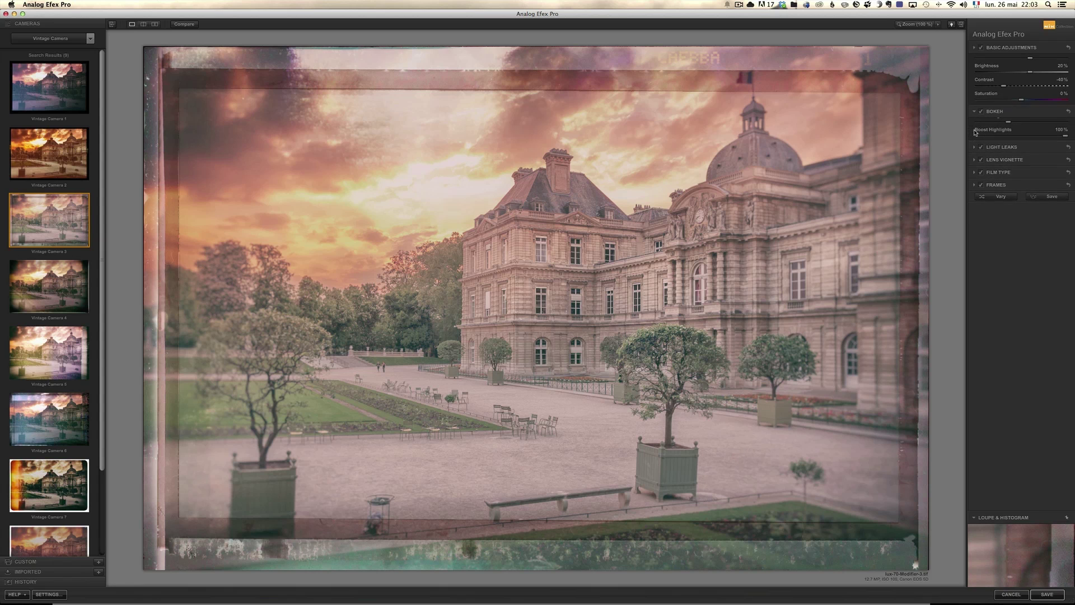
click(975, 47)
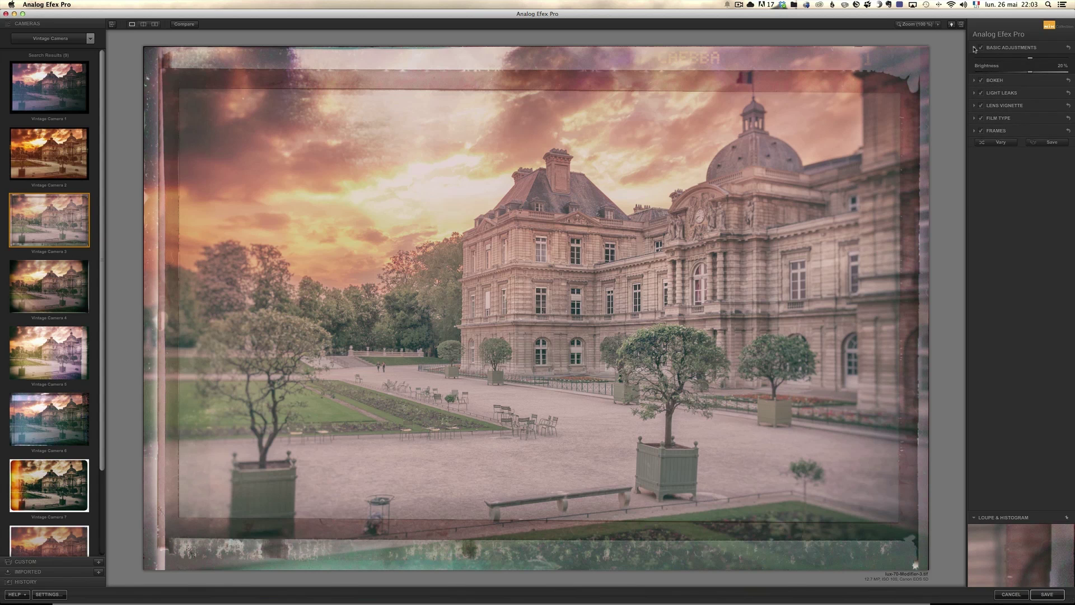
mouse_move(1031, 73)
mouse_down()
mouse_move(1007, 74)
mouse_move(1018, 73)
mouse_up()
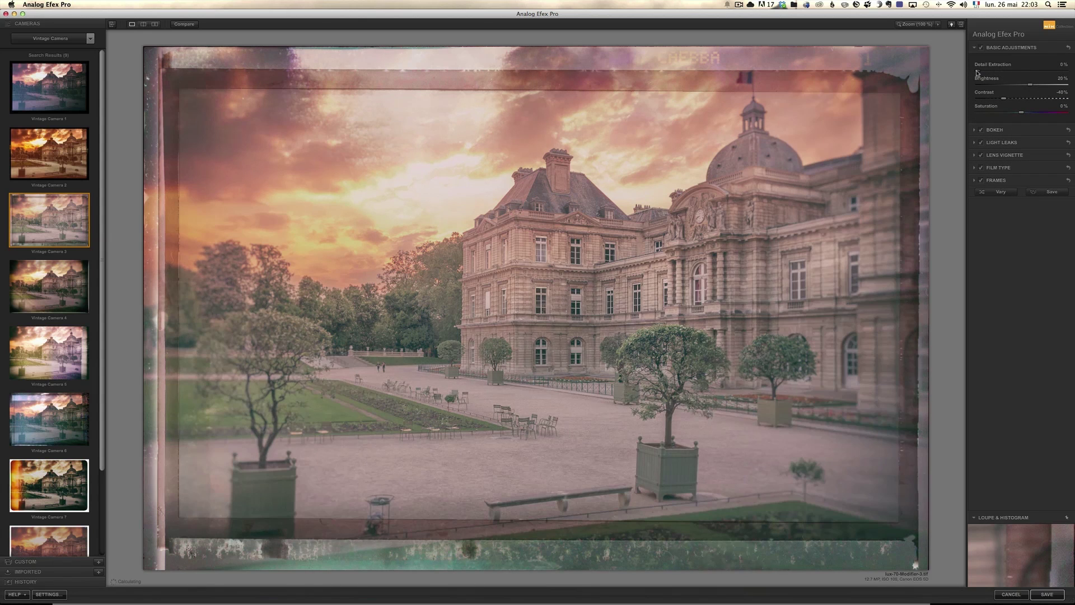
drag(1030, 84, 1008, 100)
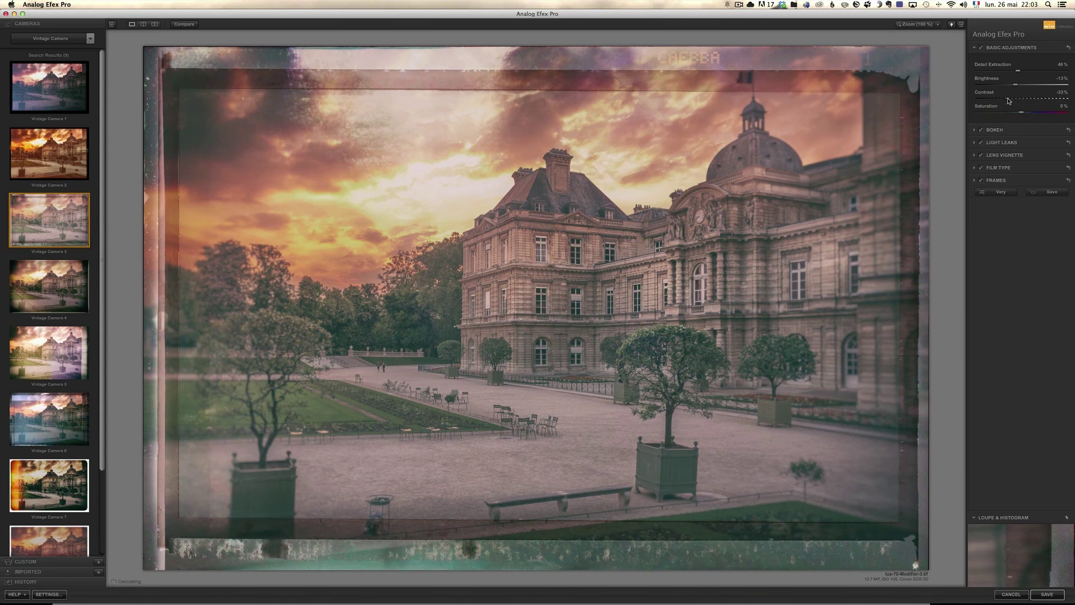
Move the bokeh centre onto the palace façade, and turn the Bokeh effect off
click(975, 130)
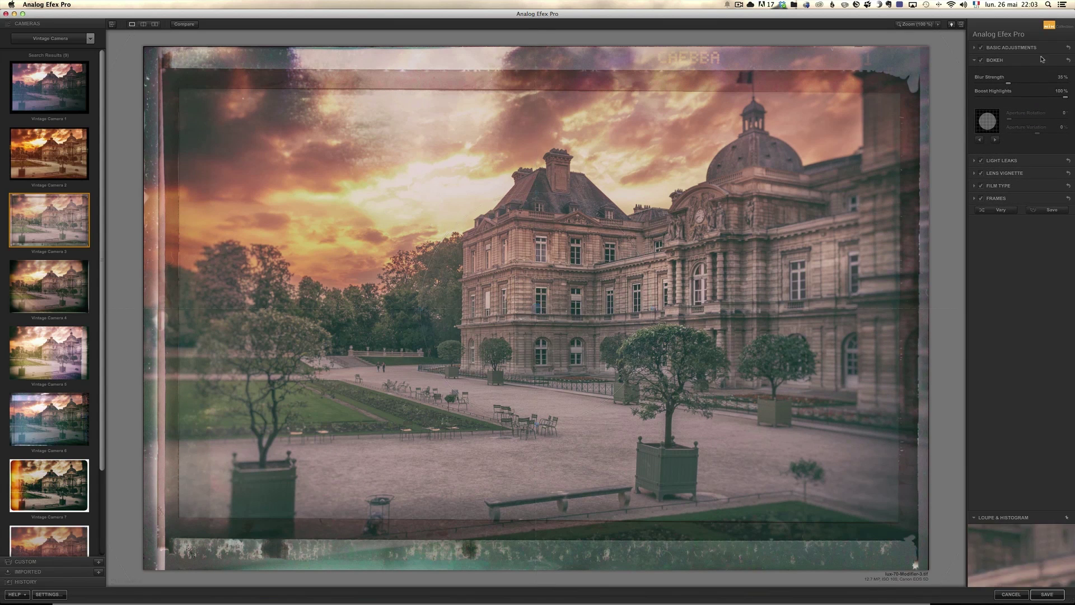
drag(570, 307, 641, 265)
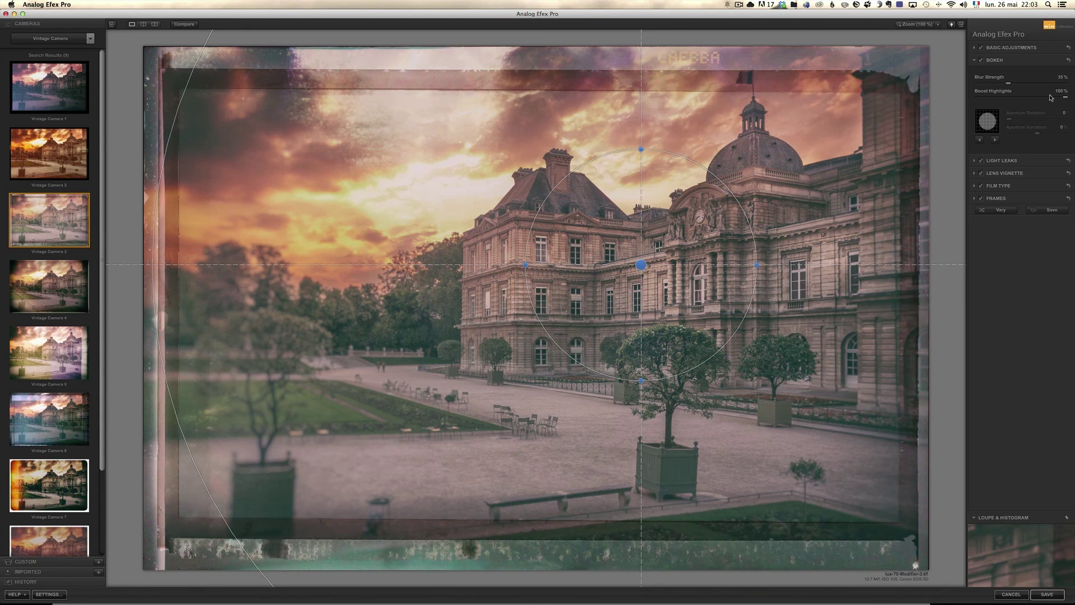
click(982, 60)
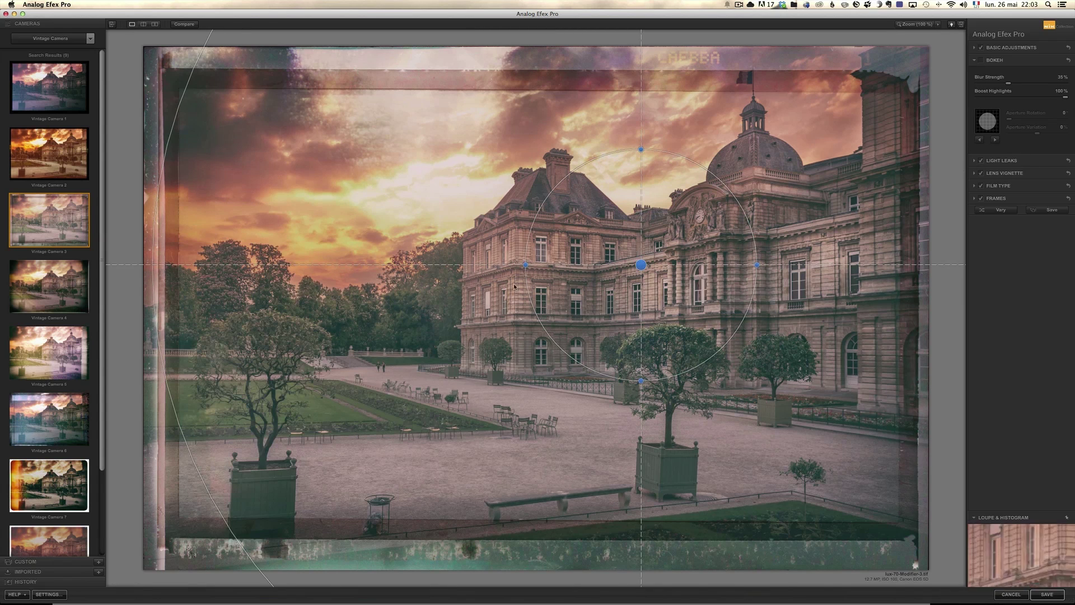
click(974, 60)
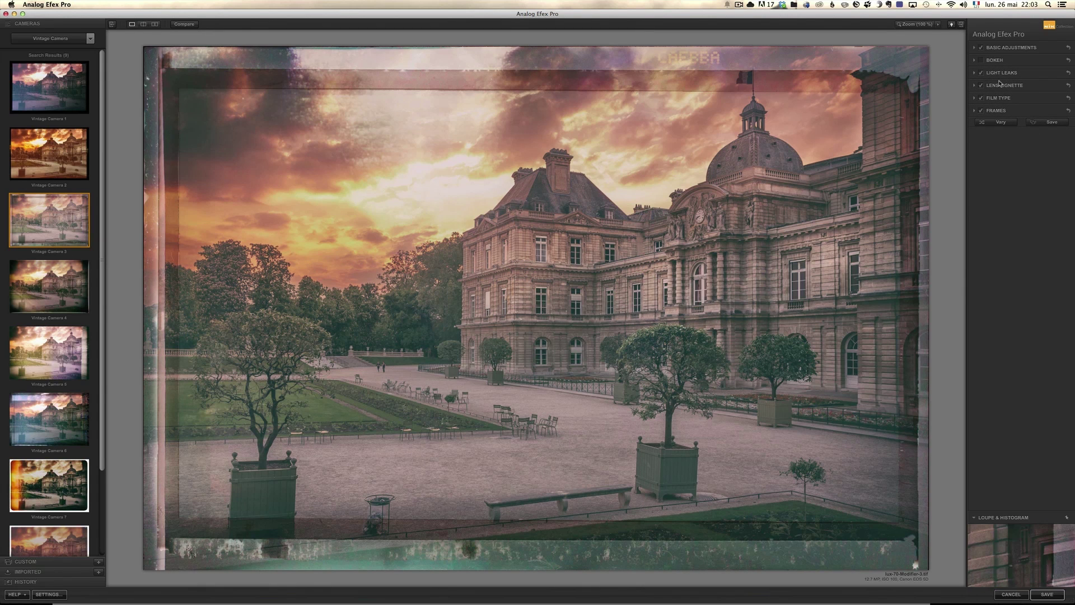
Try several Crisp light leaks, reduce their strength to 71%, and choose the first one in the second row
click(974, 72)
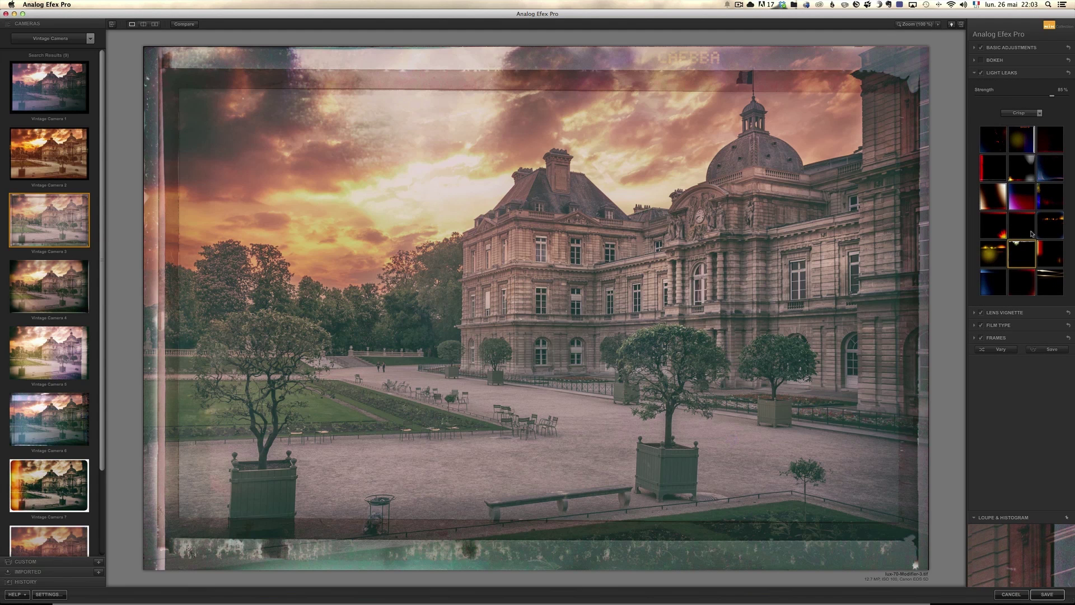
click(995, 197)
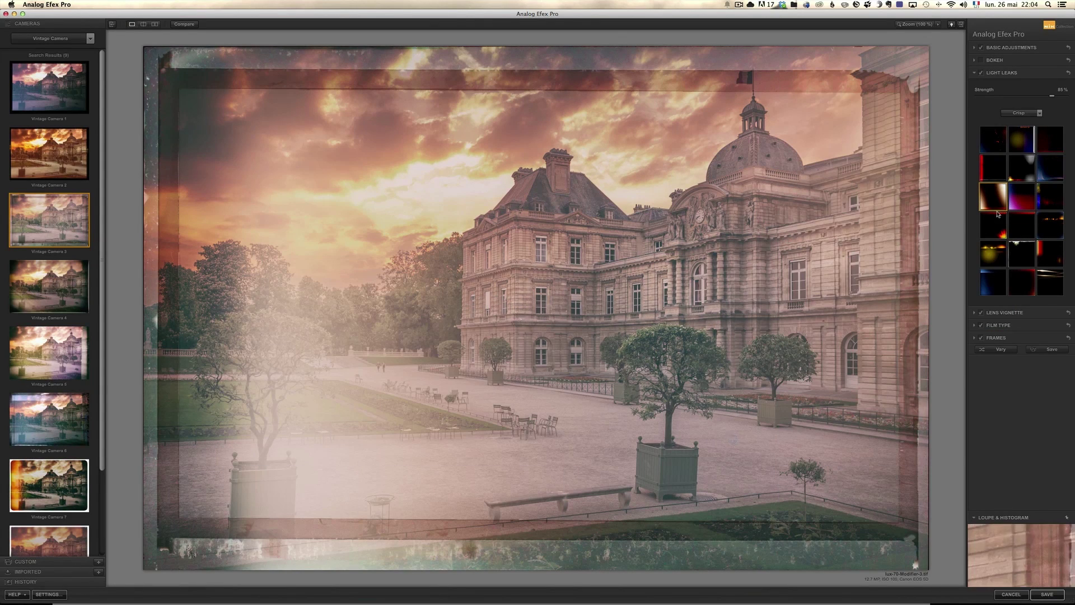
click(993, 162)
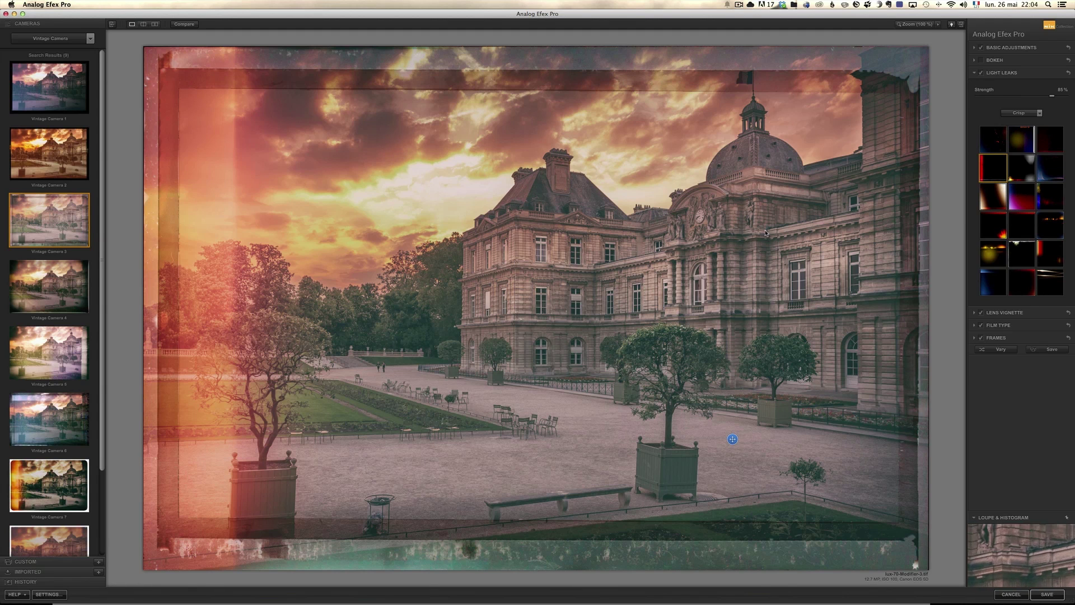
drag(1054, 99, 1033, 100)
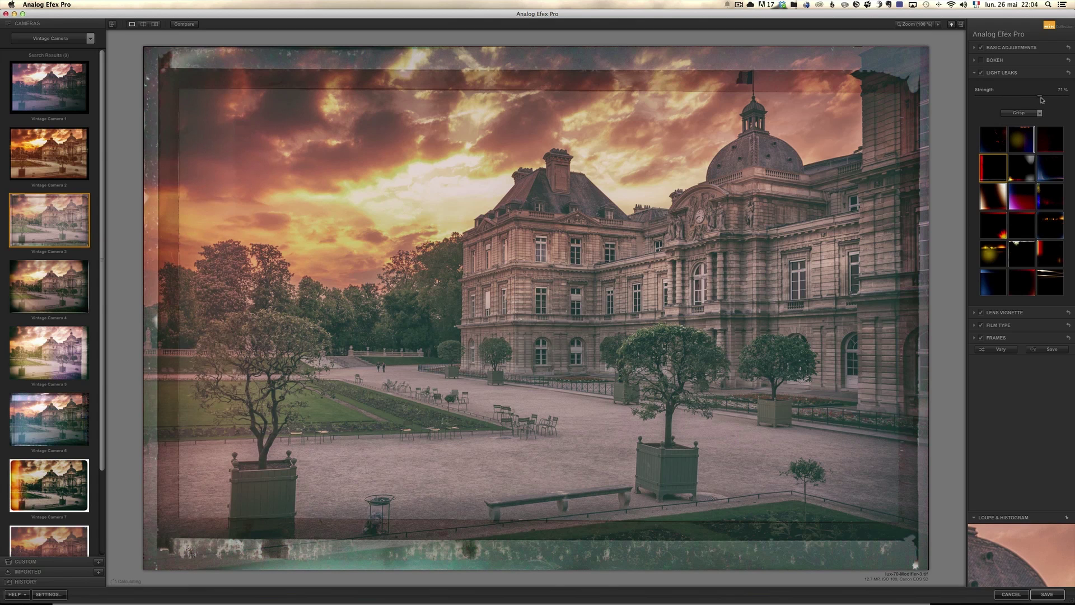
click(1000, 233)
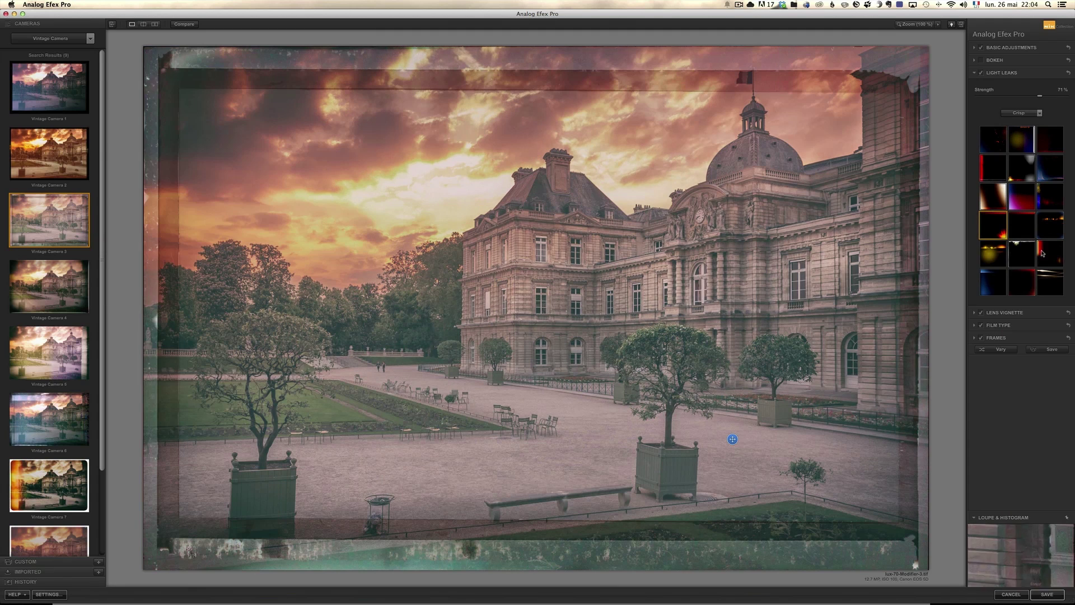
click(989, 261)
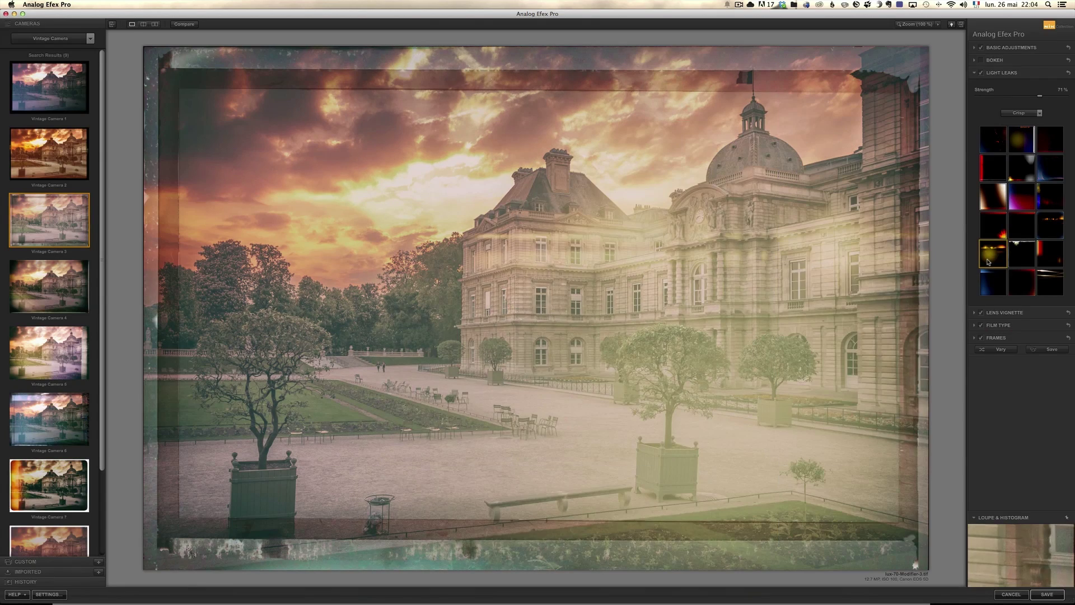
click(986, 178)
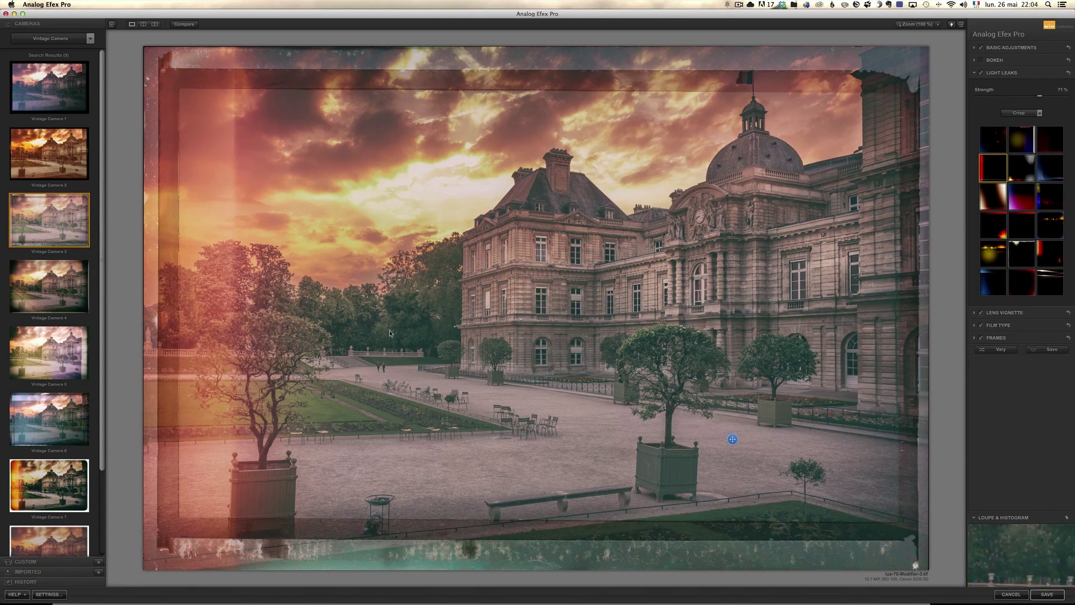
Compare the photo with and without the lens vignette, and weaken the vignette amount to -14%
click(975, 313)
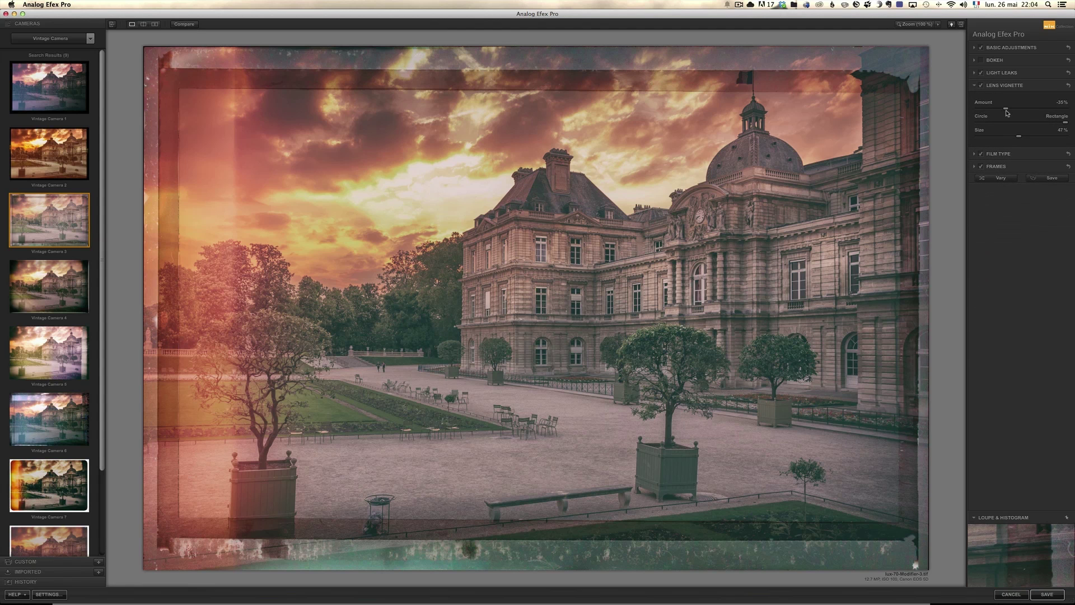
click(975, 86)
click(981, 85)
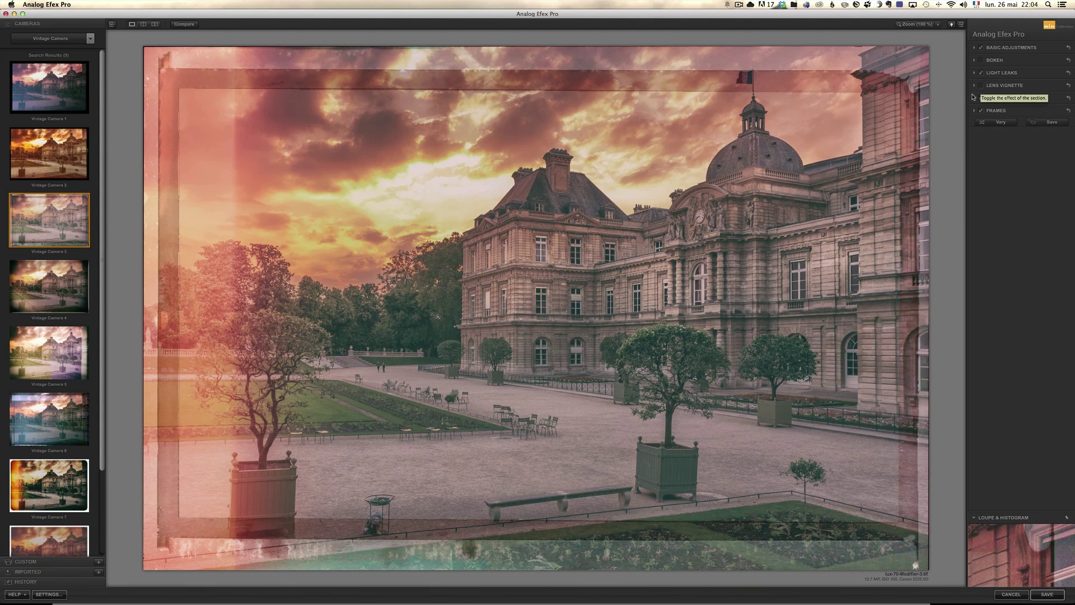
click(981, 87)
click(975, 86)
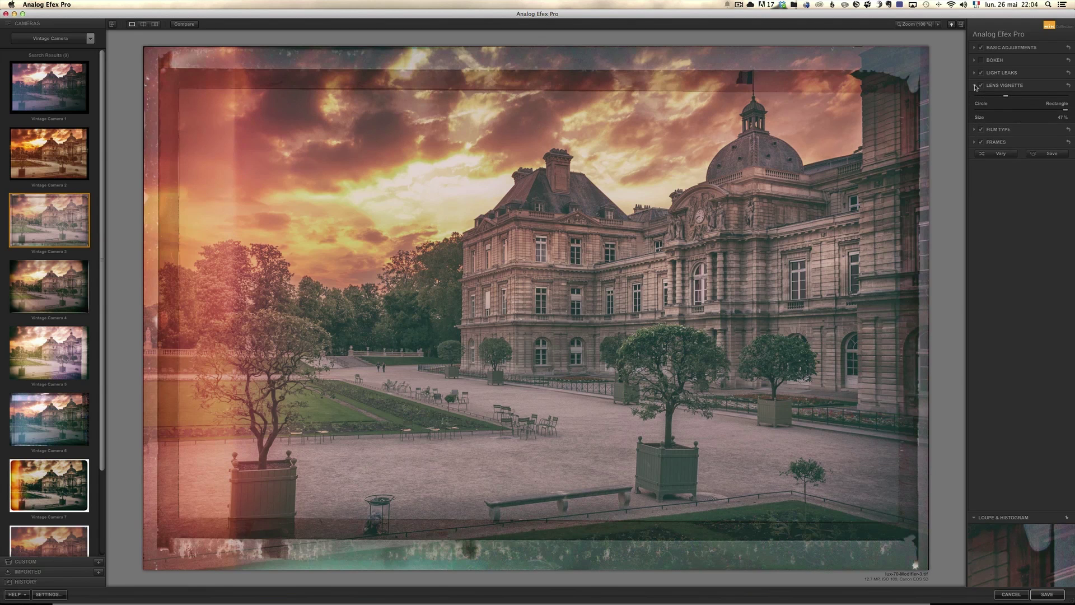
drag(1006, 111, 1017, 109)
Lower the photo's Brightness to about -35% in Basic Adjustments
click(975, 48)
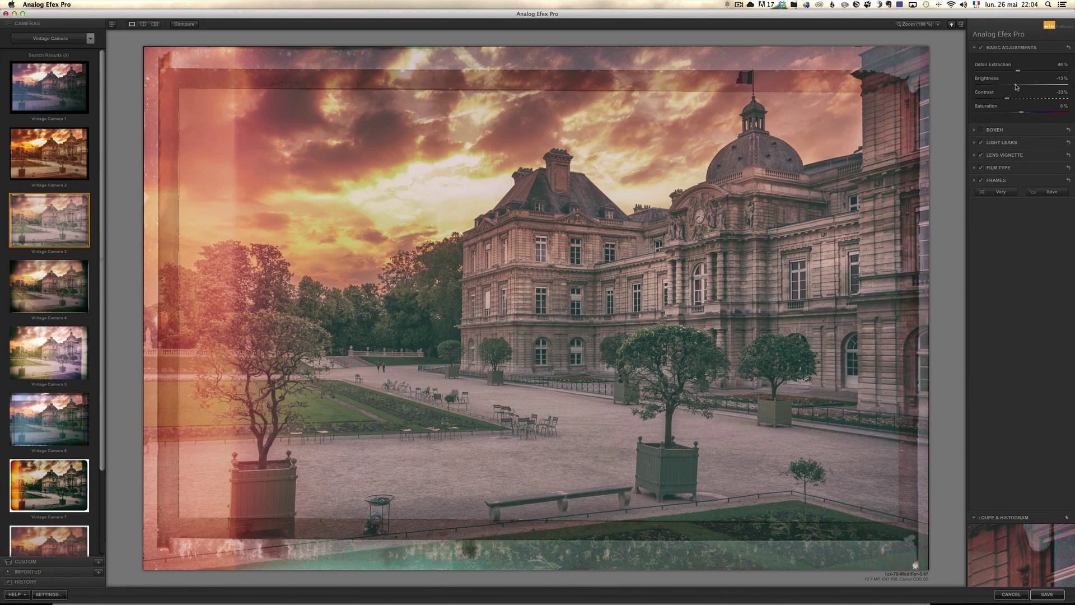
drag(1009, 87, 1007, 88)
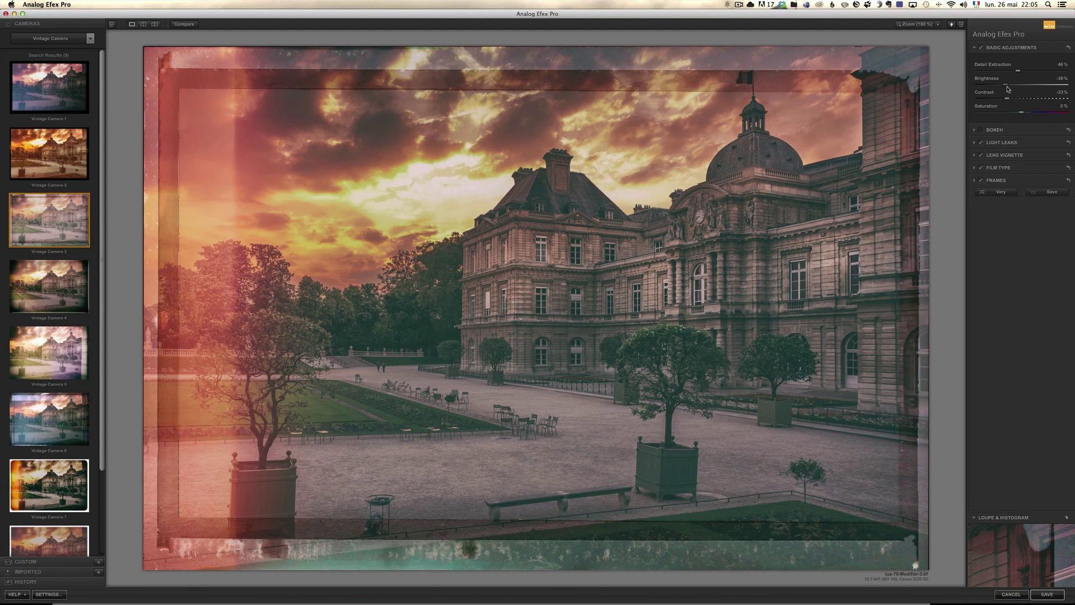
click(975, 155)
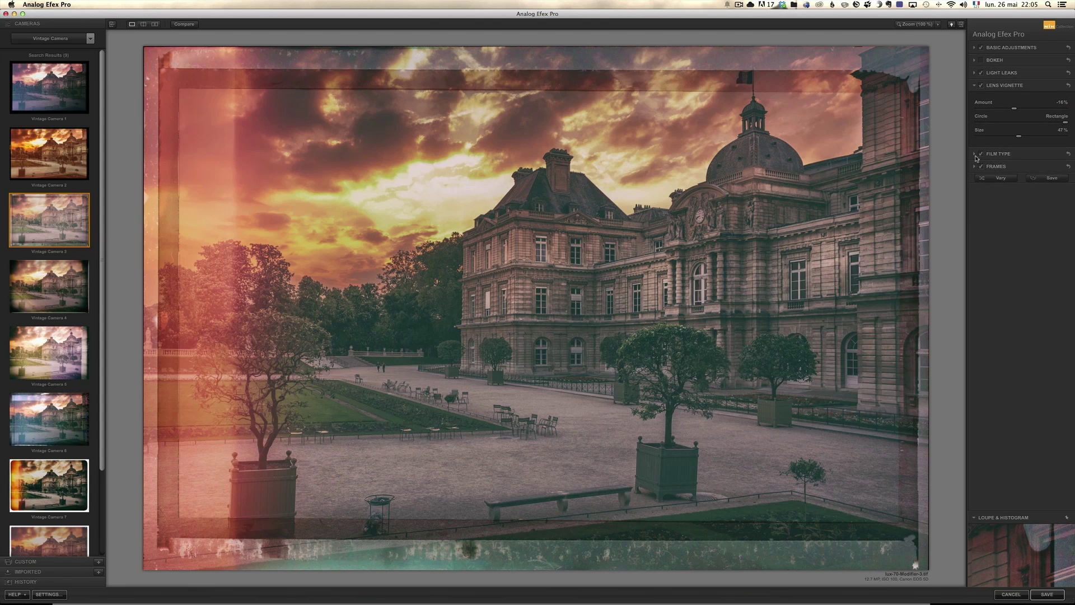
Browse the Warm and Cool film types, and apply the first Warm film in the second row
click(975, 155)
click(1022, 117)
click(1024, 126)
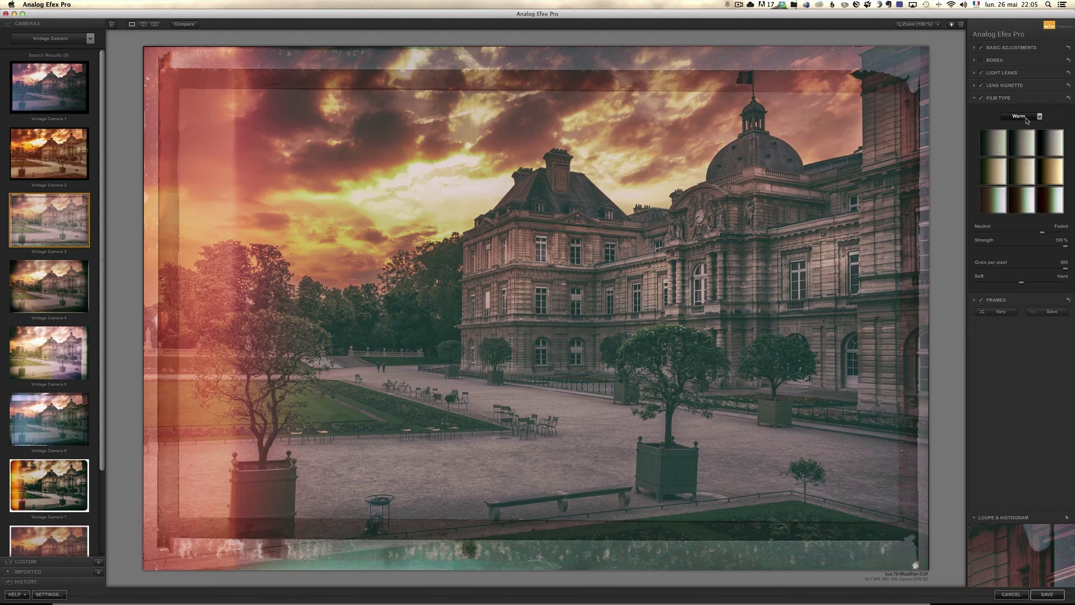
click(1025, 127)
click(1023, 116)
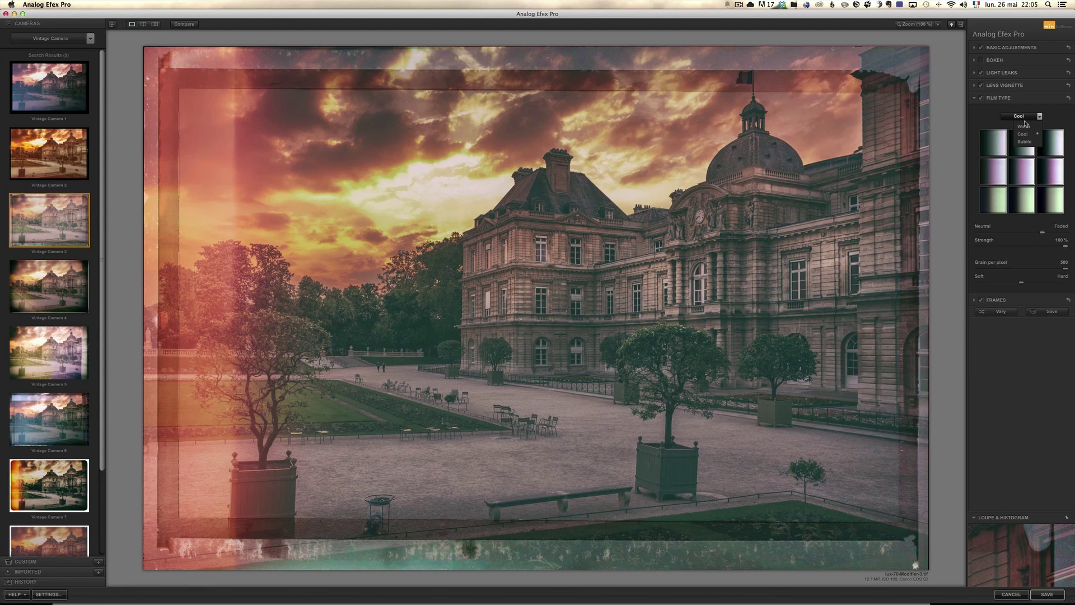
click(1026, 126)
click(1056, 173)
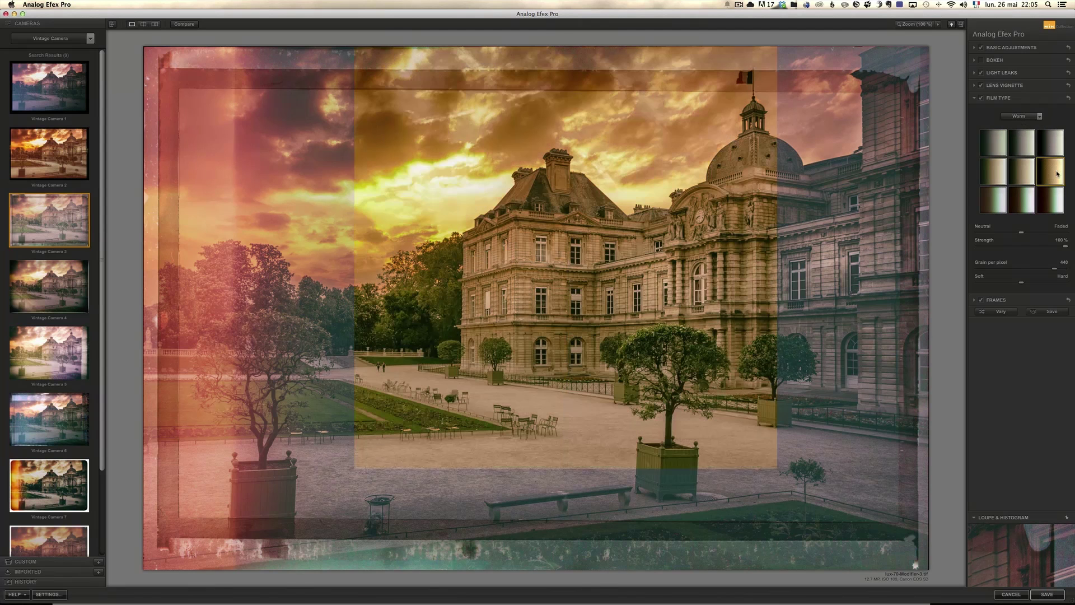
click(990, 173)
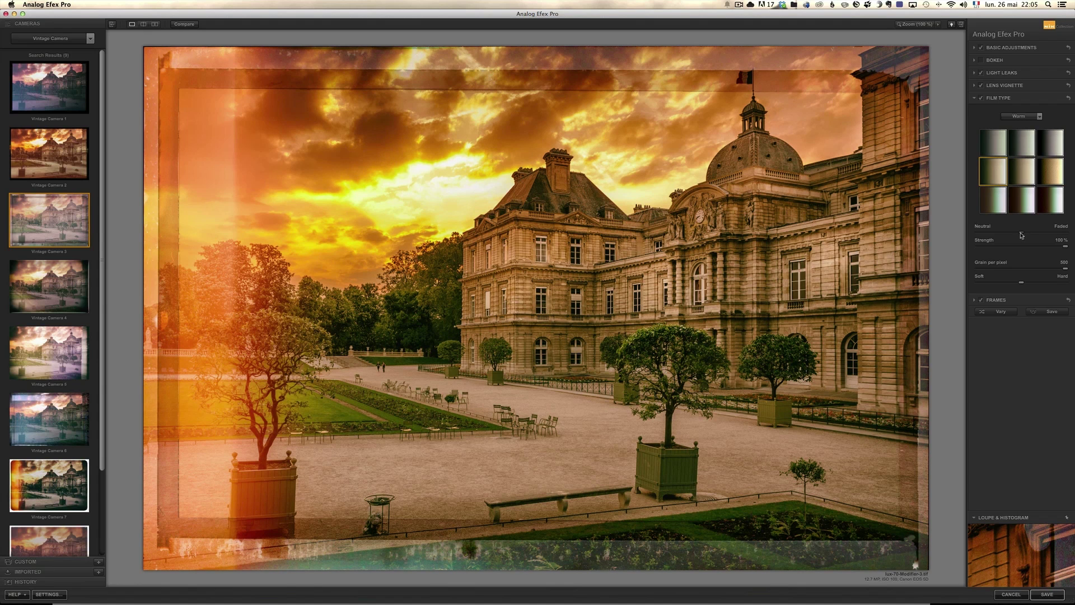
Fade the film almost fully, set its strength to 32%, and set the grain per pixel to about 185
drag(1002, 235, 1042, 234)
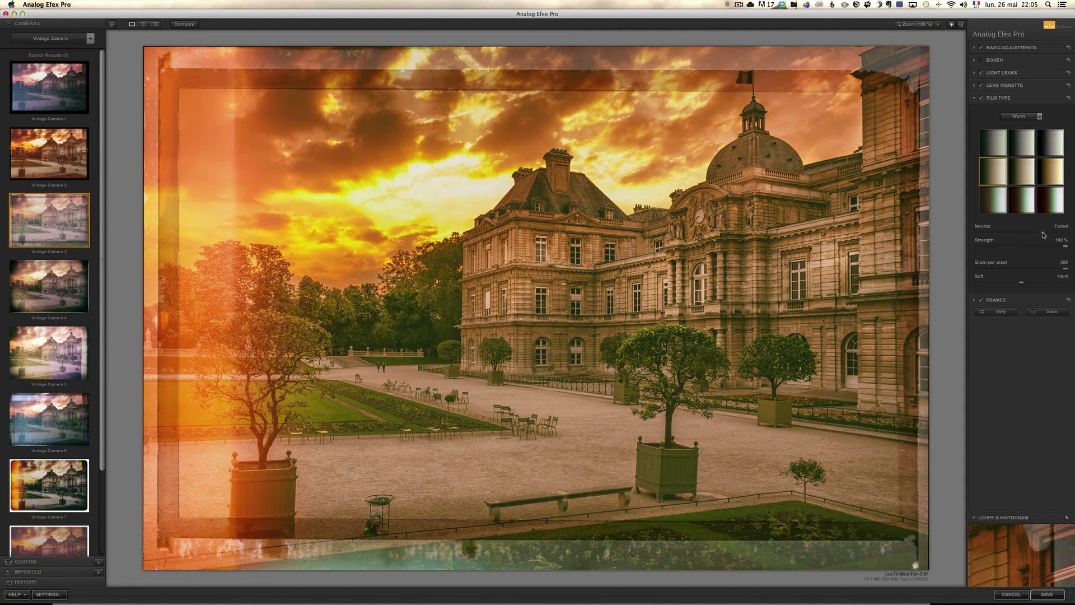
drag(1066, 248, 1029, 248)
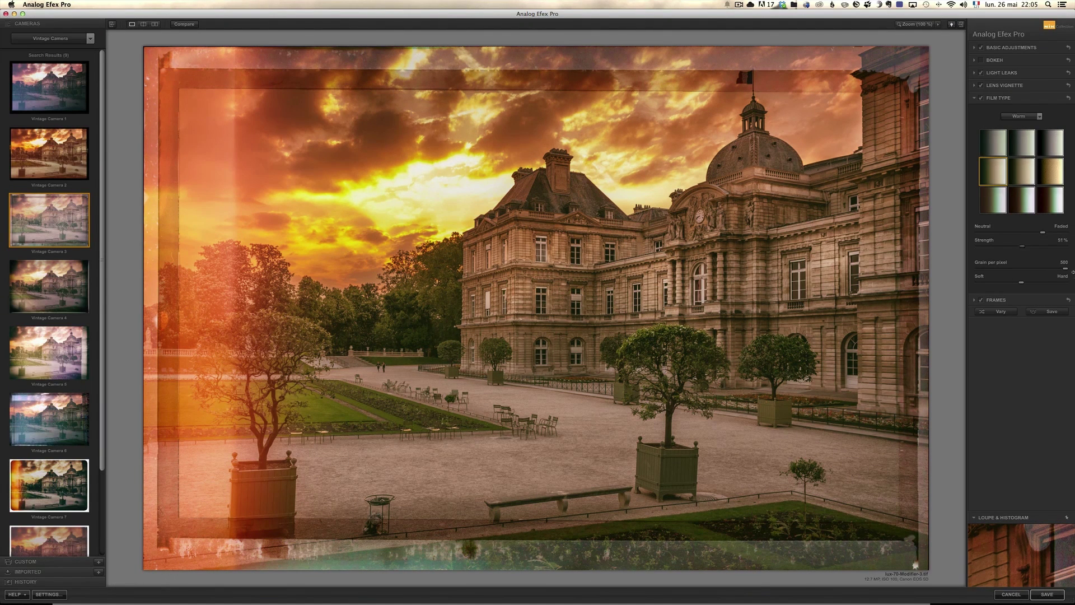
mouse_move(1004, 269)
mouse_down()
mouse_move(966, 270)
mouse_move(1021, 271)
mouse_move(1011, 271)
mouse_up()
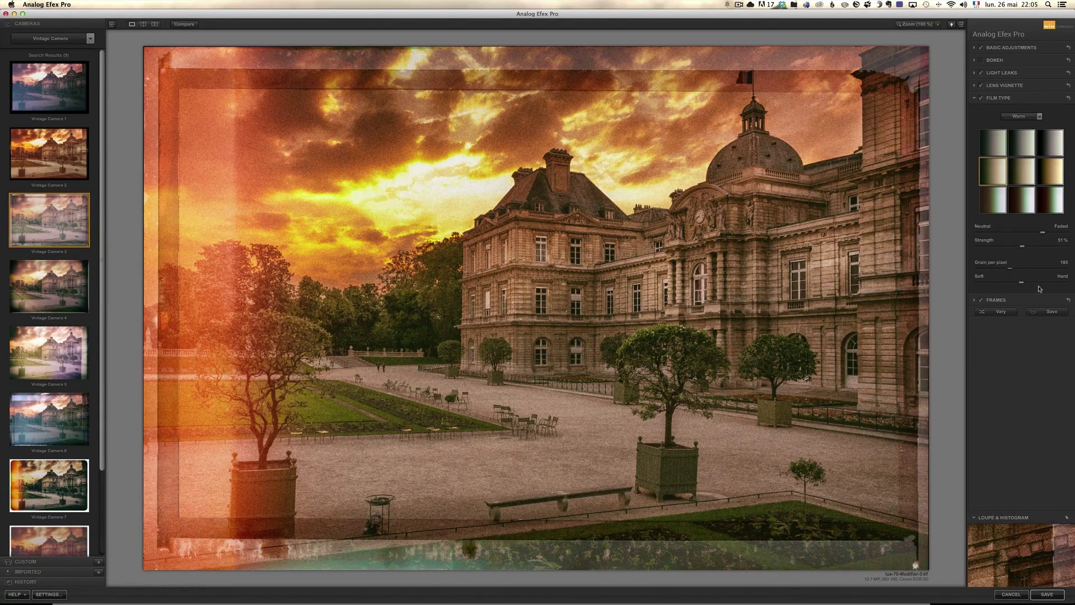
drag(1022, 250, 1008, 249)
drag(1009, 248, 1059, 234)
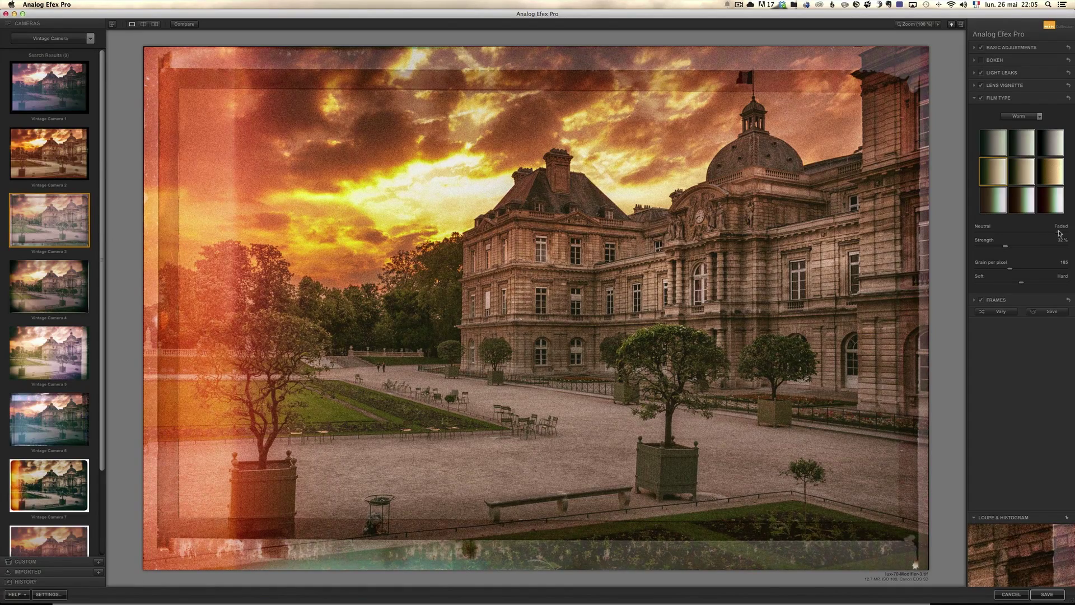
Compare the photo with and without its frame, try other Film Strip frames, and apply the first one in the last row
click(982, 301)
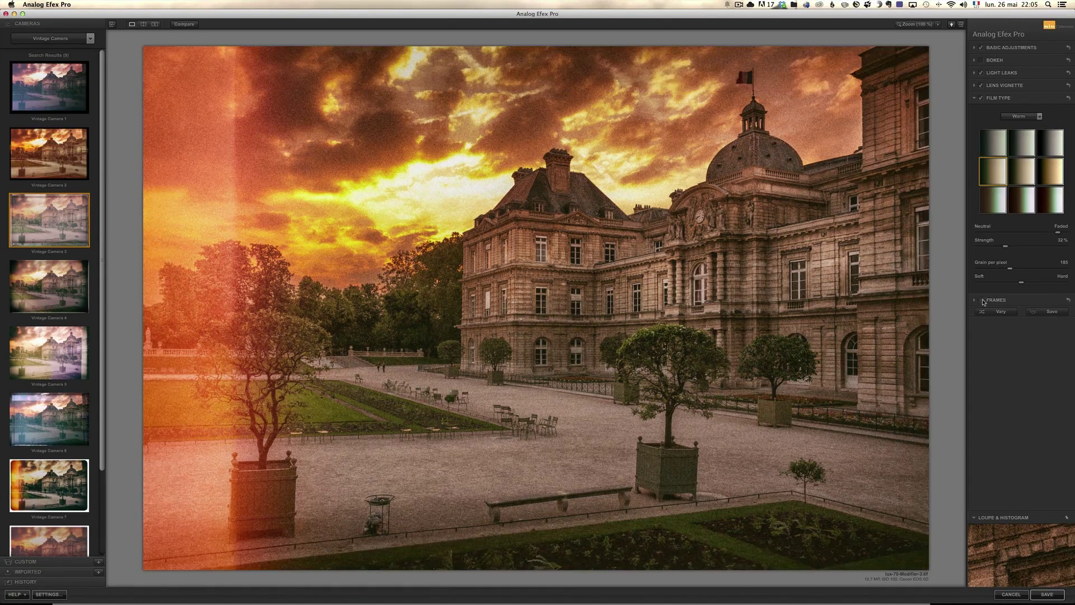
click(983, 300)
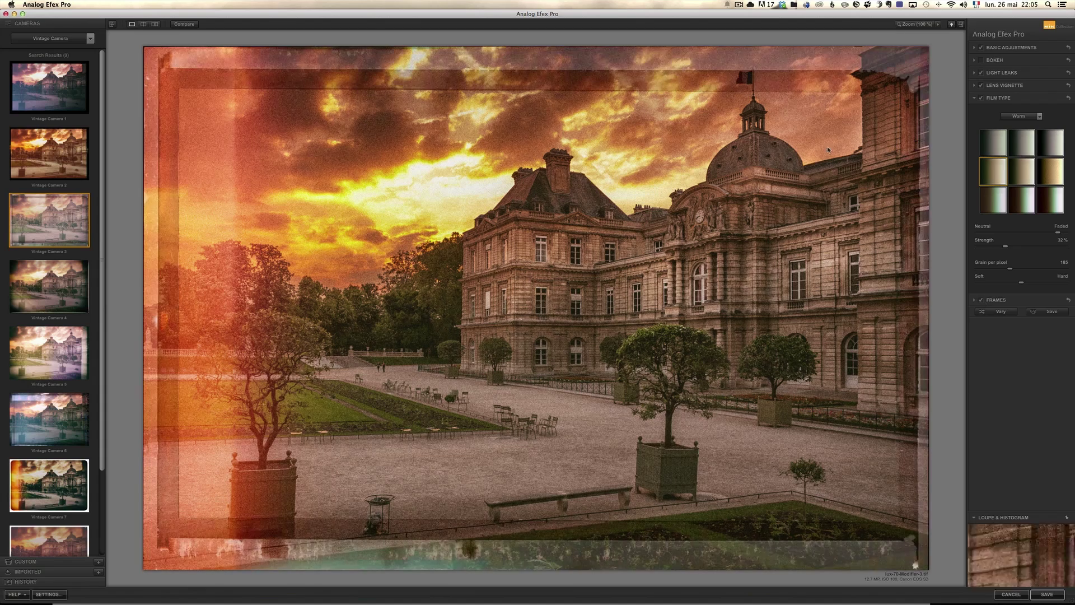
click(973, 301)
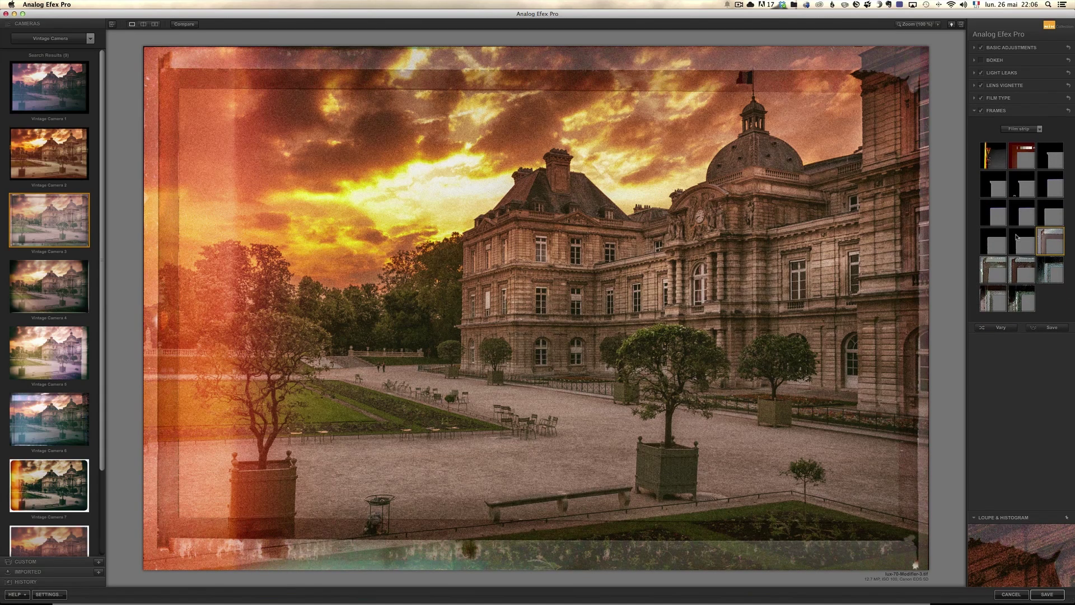
click(1049, 265)
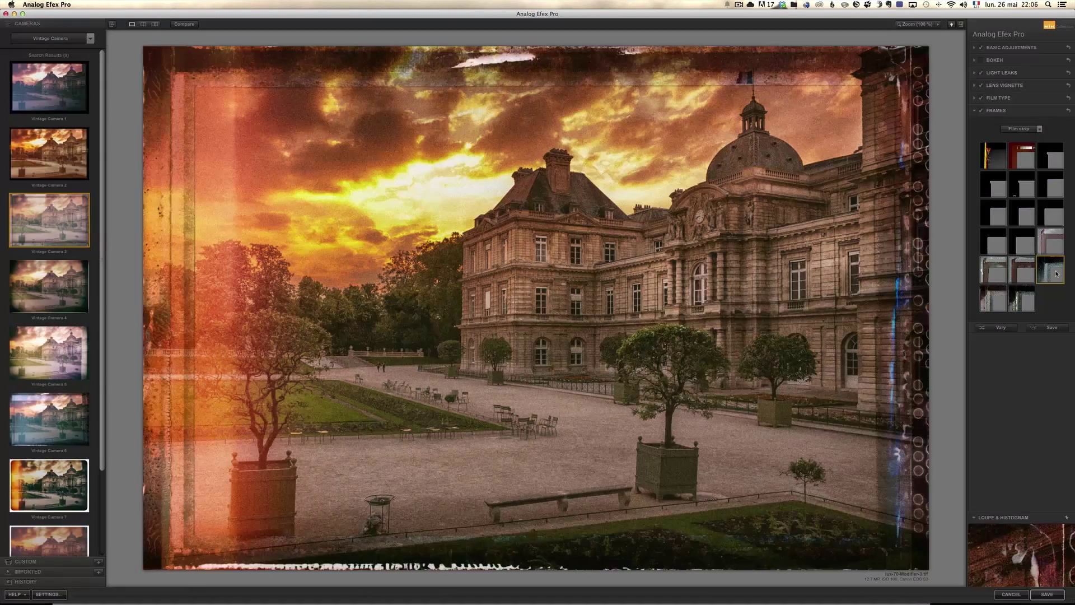
click(1012, 301)
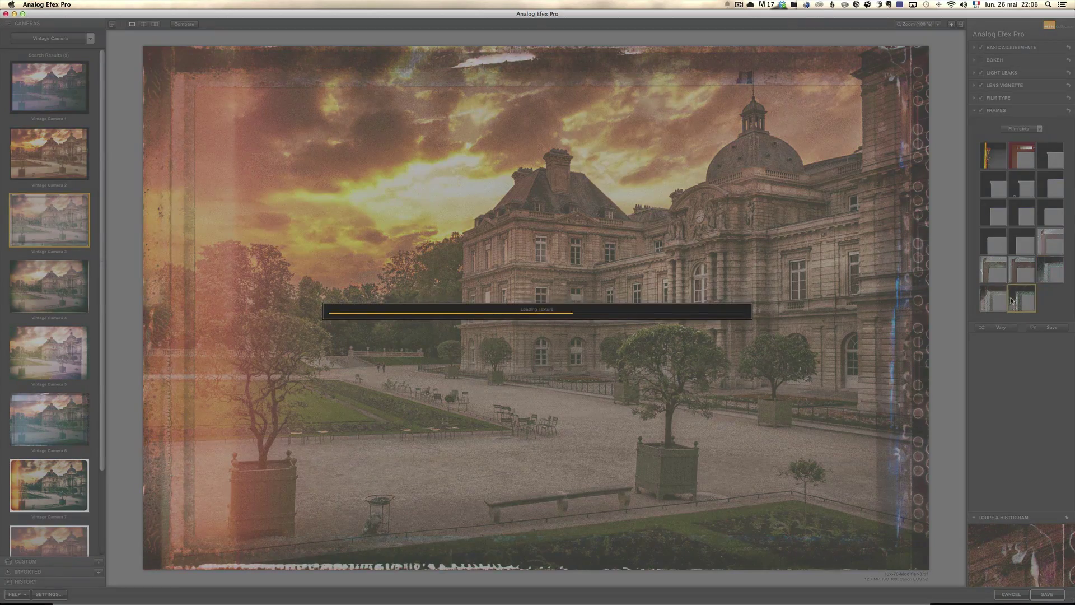
click(995, 300)
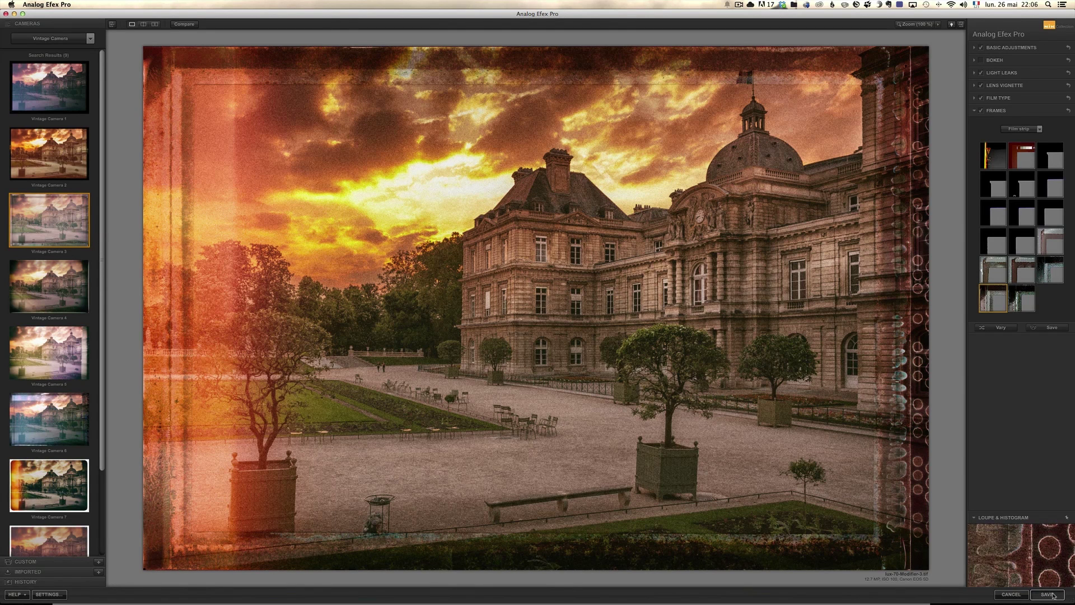
Save the vintage version, return to Lightroom, and compare lux-70-Modifier-3.tif with the original lux-70.dng
click(1053, 595)
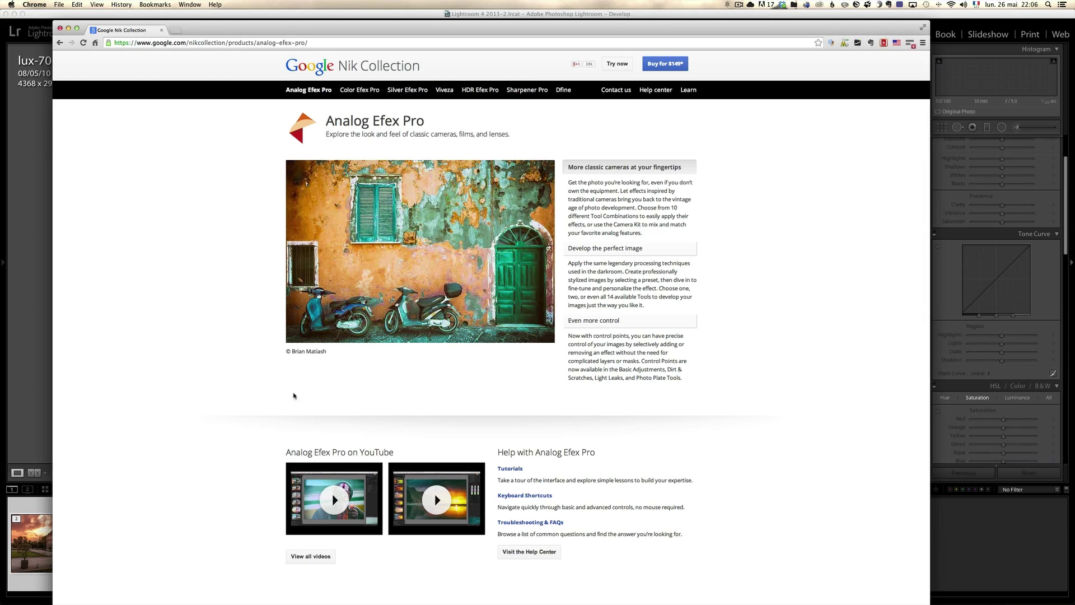
key(super+Tab)
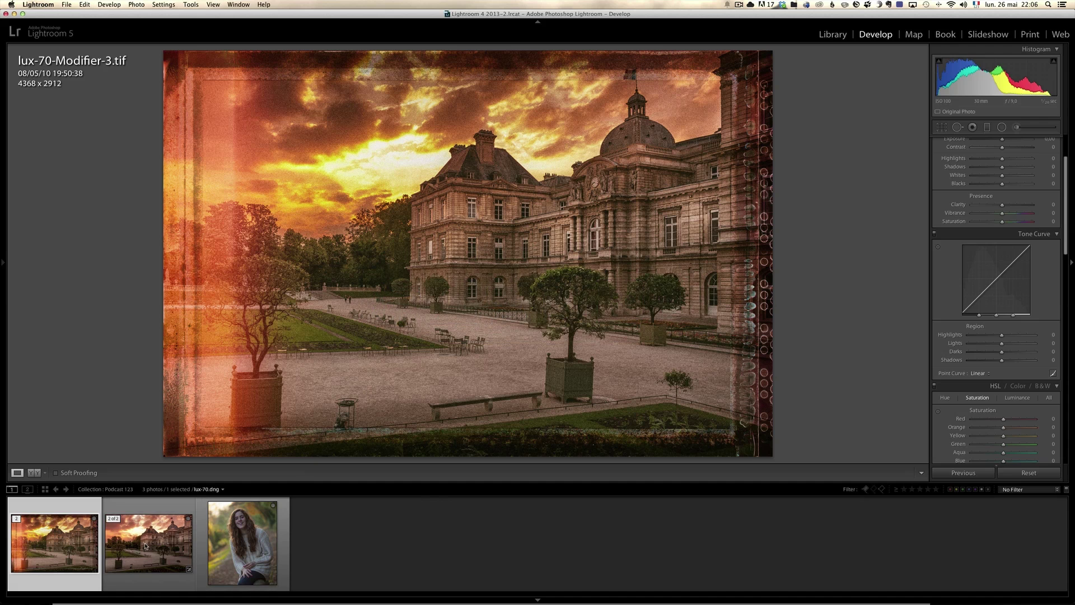
click(143, 546)
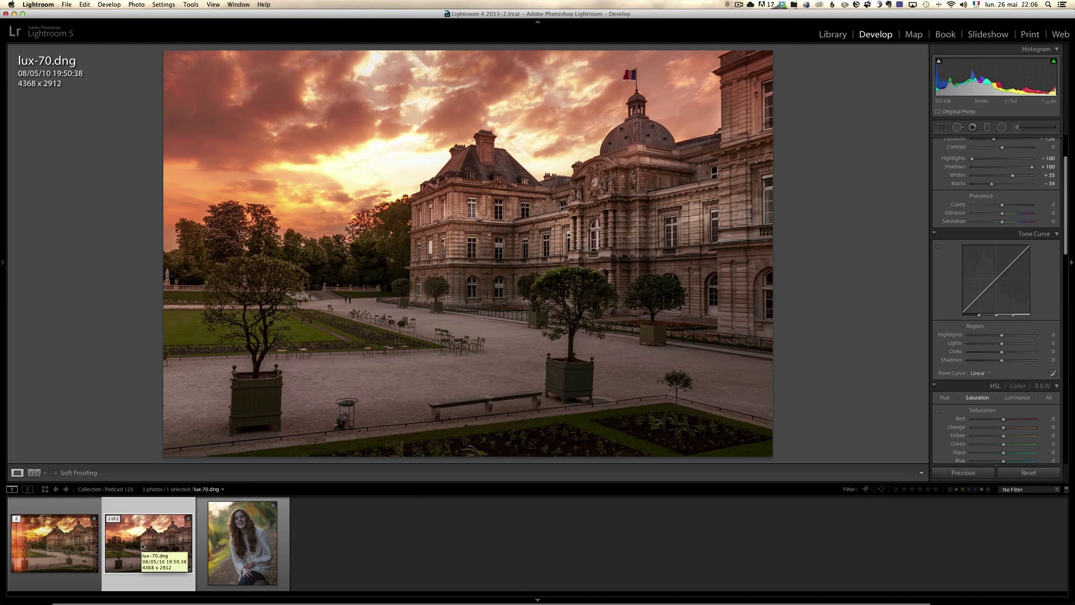
click(63, 541)
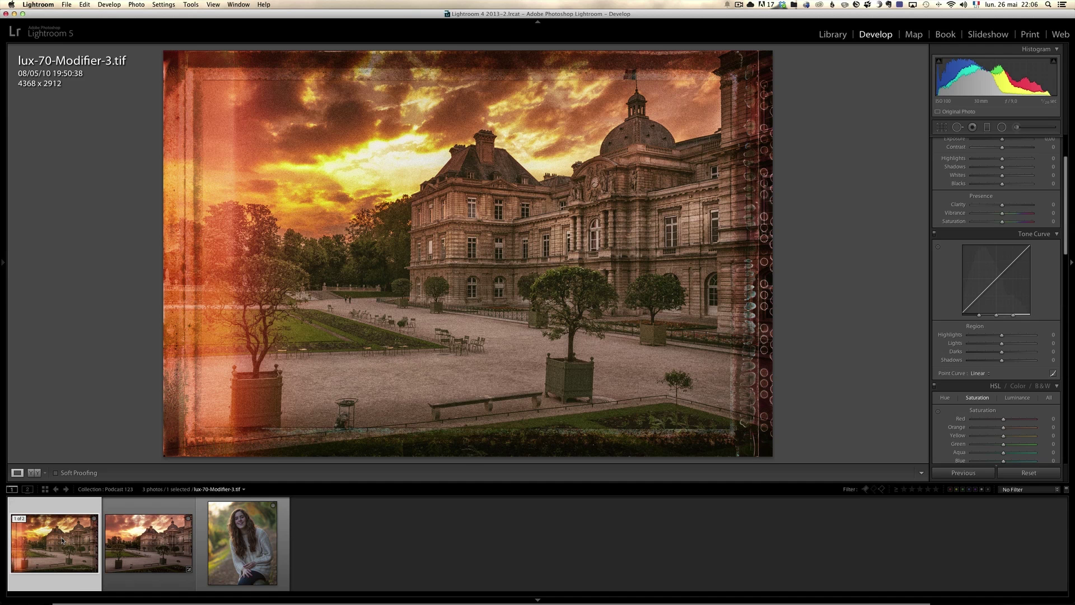
On portrait-42-Modifier.tif, set Highlights to -50, Shadows to +38, Whites to +43, Blacks to -38 and Clarity to -14
click(269, 515)
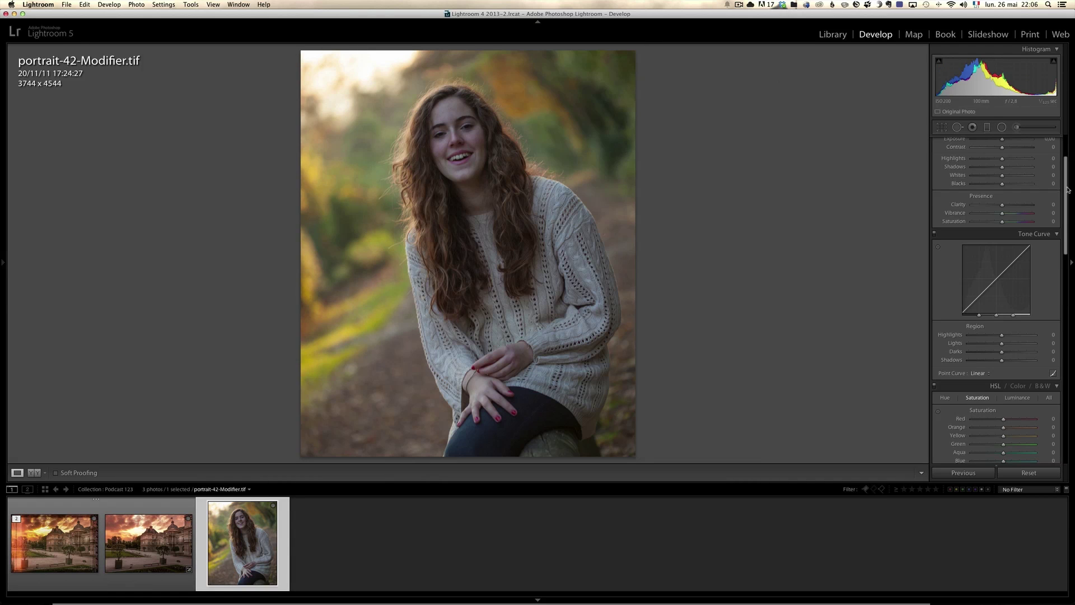
scroll(997, 196, up, 4)
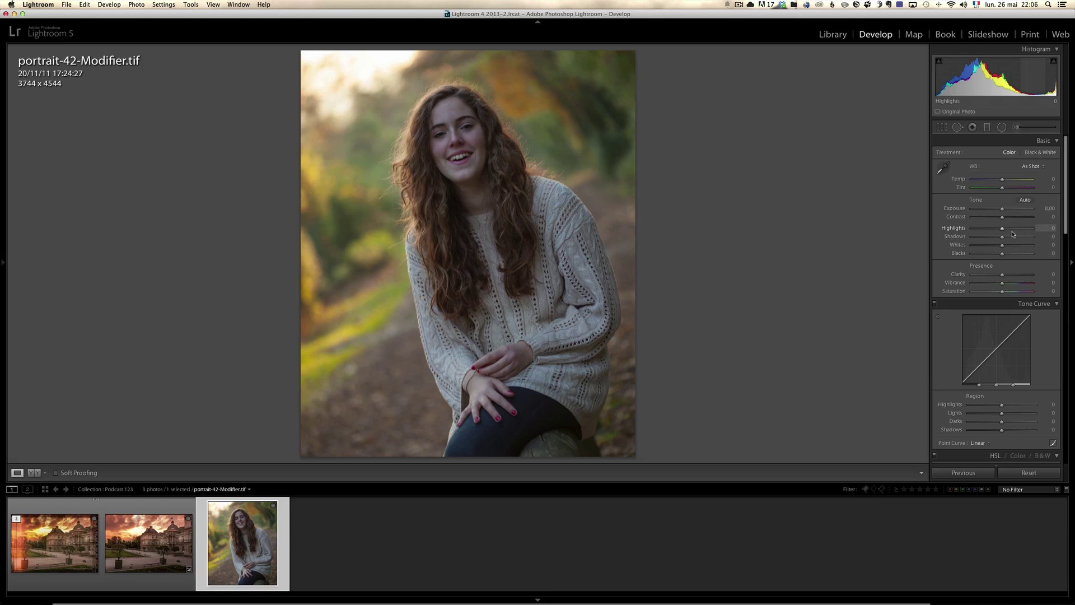
click(1015, 237)
click(987, 228)
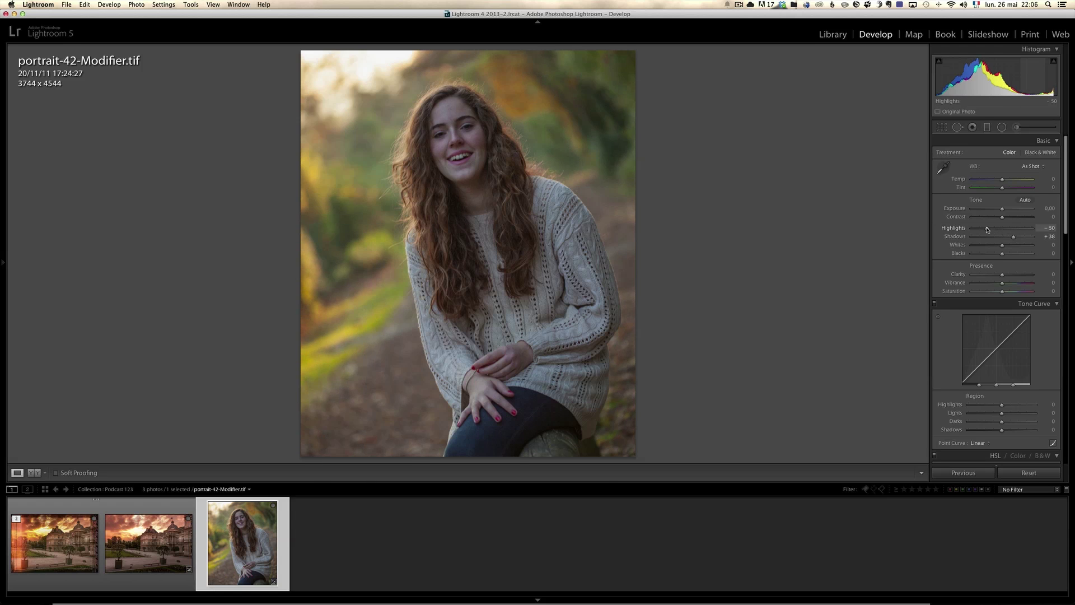
drag(1003, 245, 998, 275)
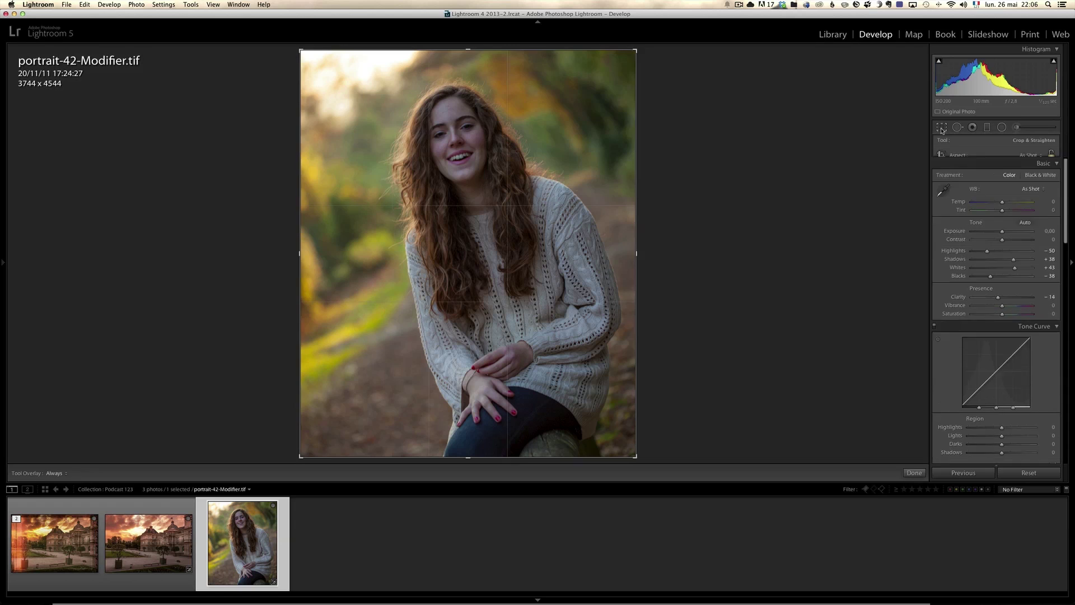
Crop the portrait's lower and upper edges to about 3744 x 4116 pixels, keeping the full width
key(r)
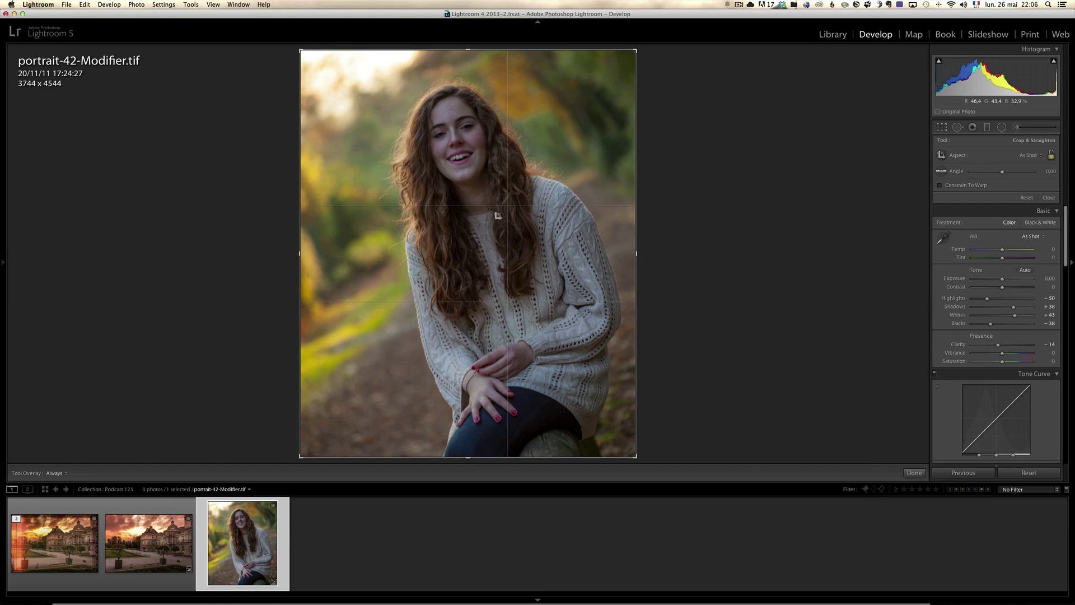
drag(474, 459, 473, 436)
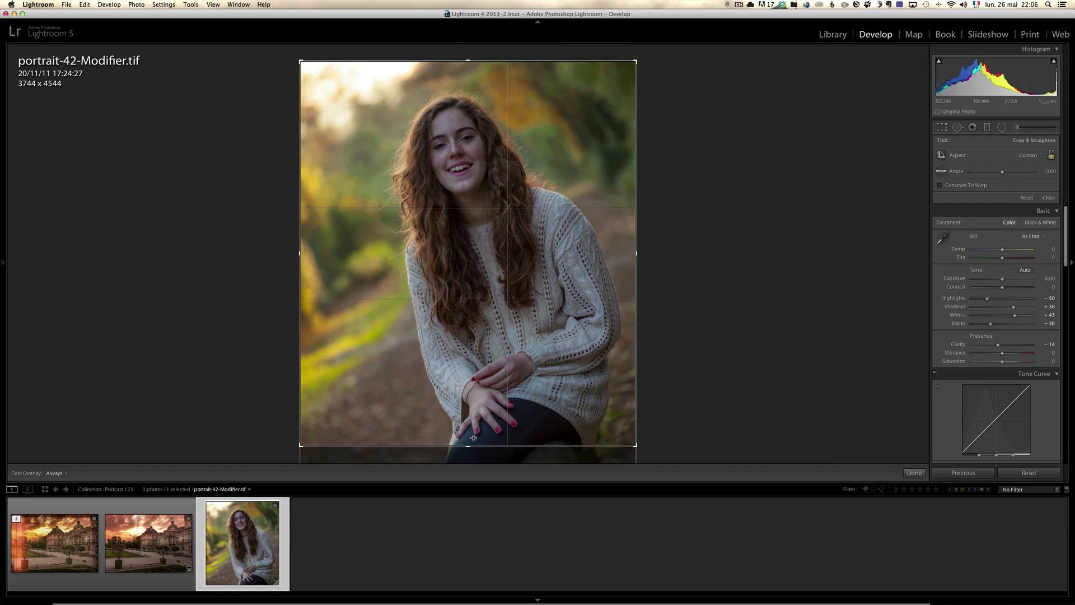
drag(464, 60, 462, 69)
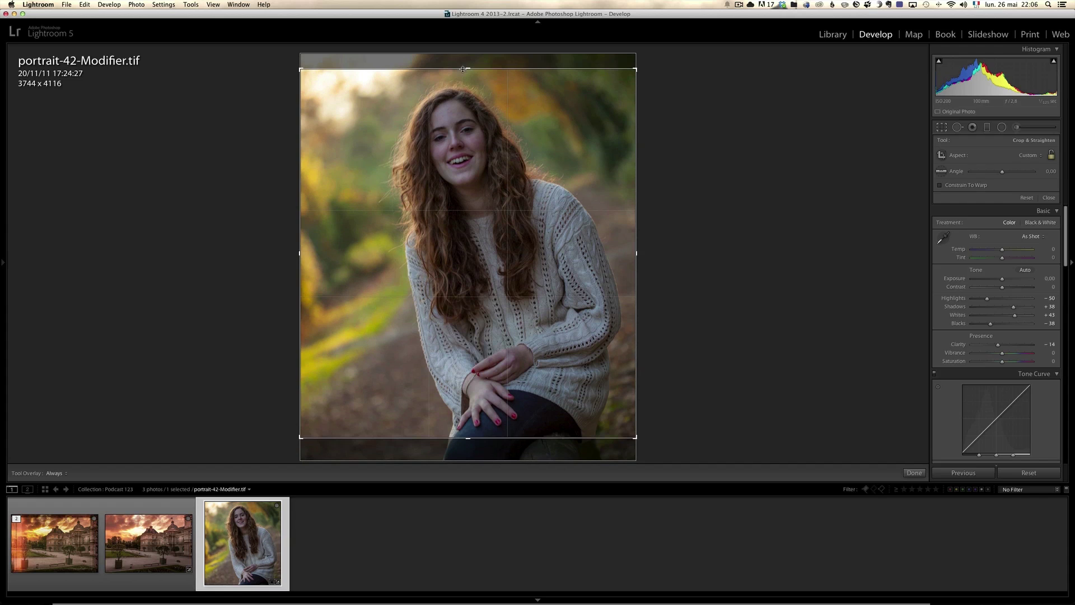
key(Return)
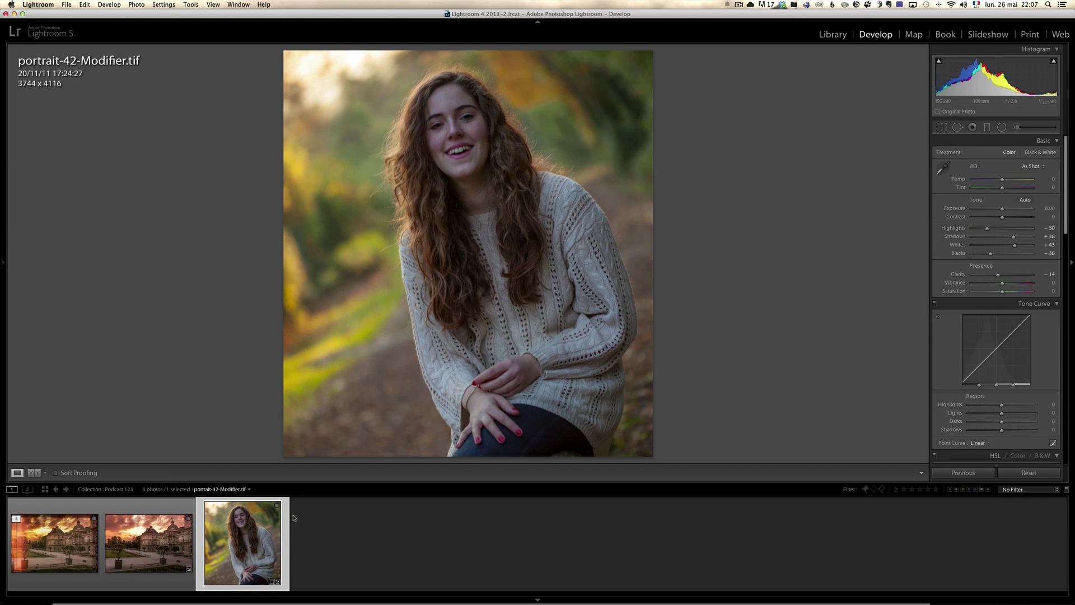
Open a copy of the portrait with Lightroom adjustments in Analog Efex Pro
right_click(242, 527)
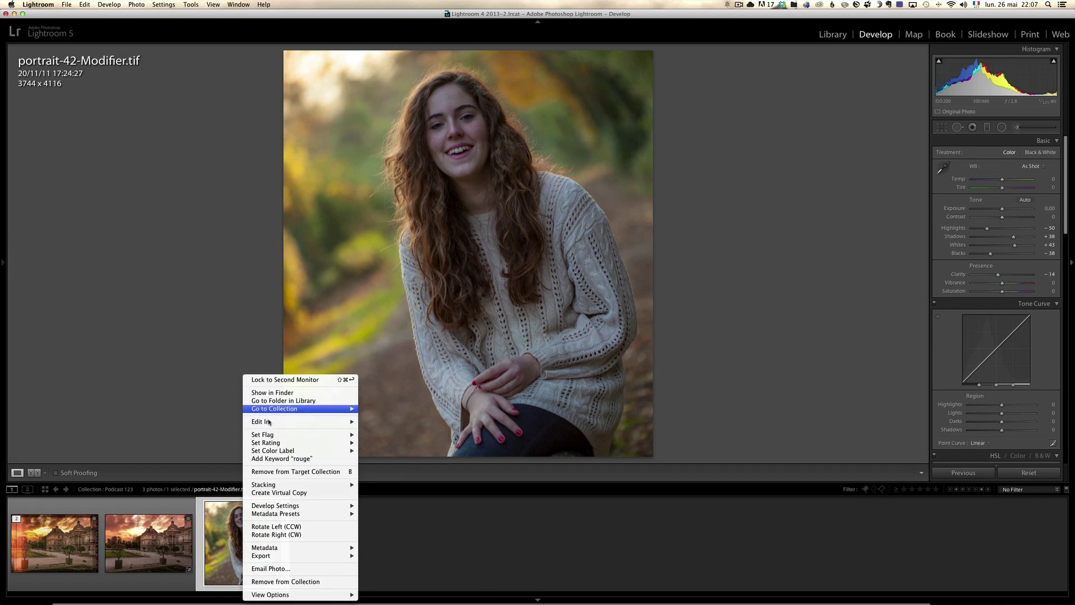
mouse_move(342, 421)
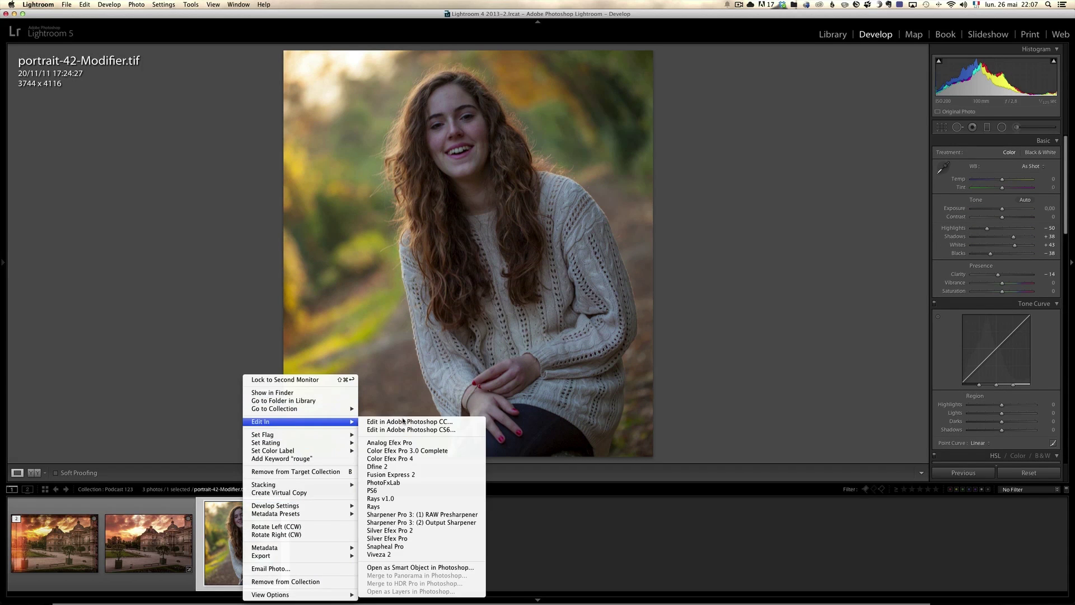
click(437, 442)
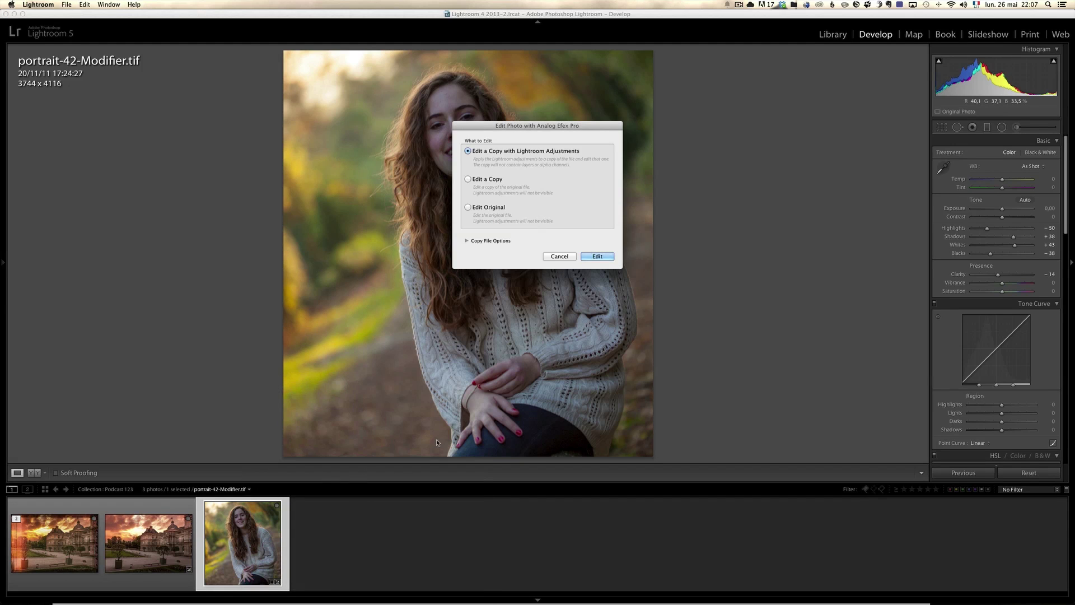
click(601, 258)
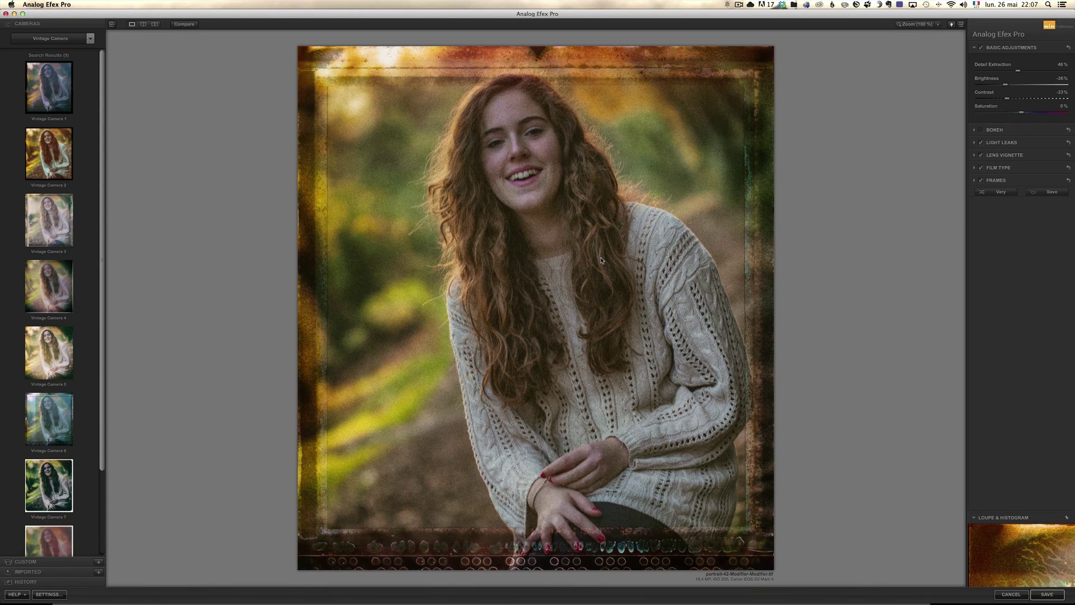
Switch to the Wet Plate camera, try Wet Plate 1 and 2, and apply Wet Plate 3 to the portrait
click(70, 38)
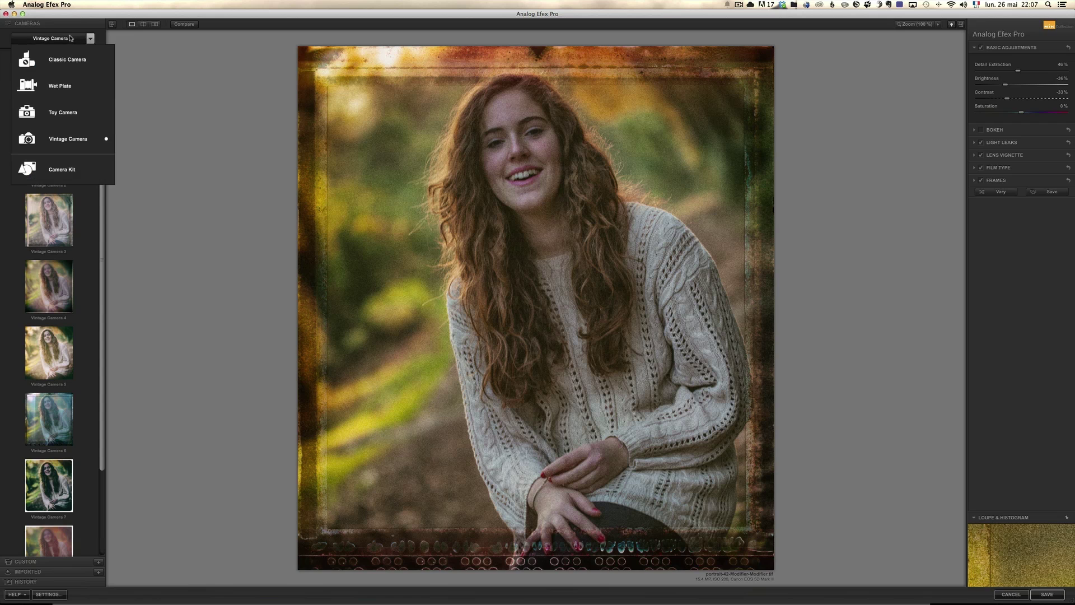
click(60, 86)
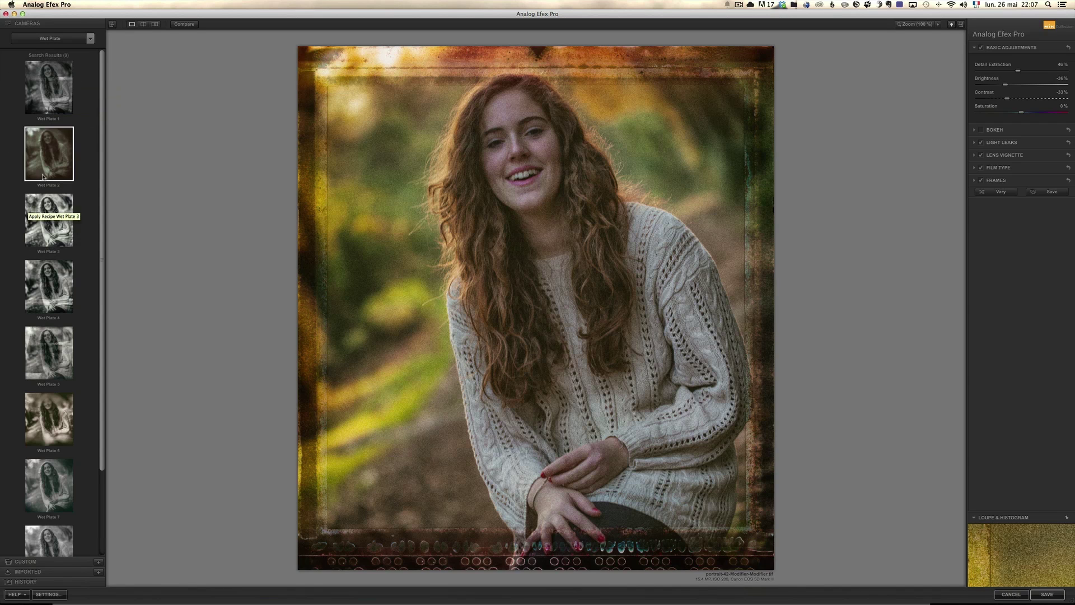
click(56, 97)
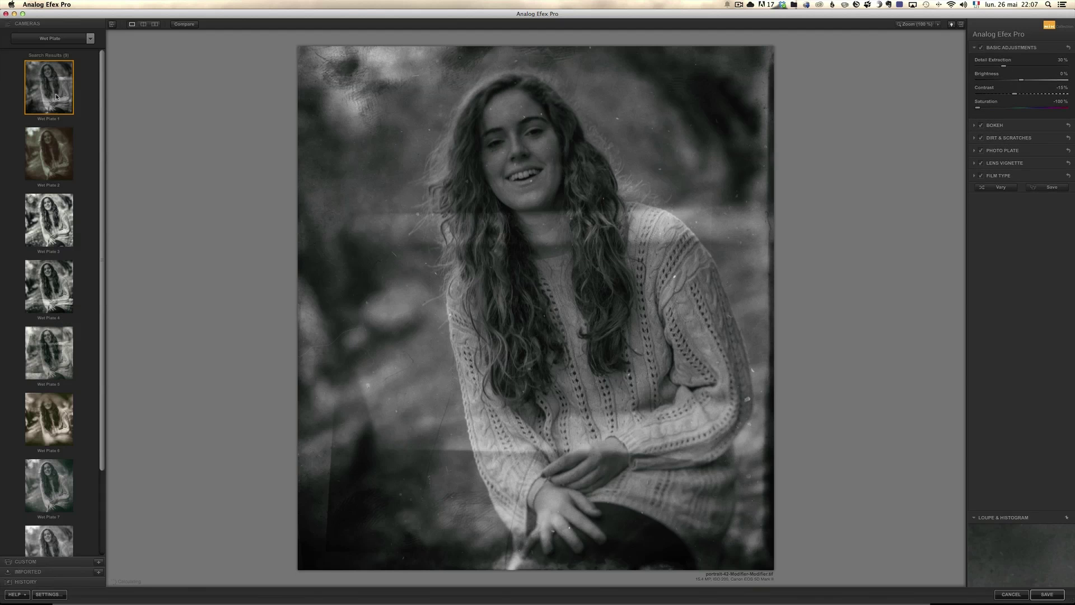
click(49, 136)
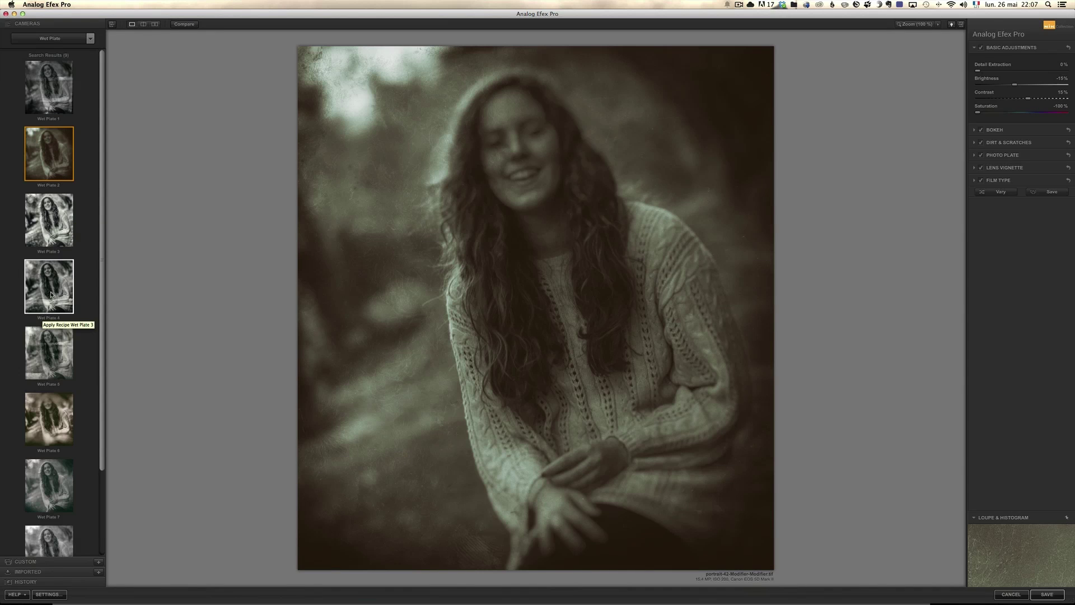
click(63, 230)
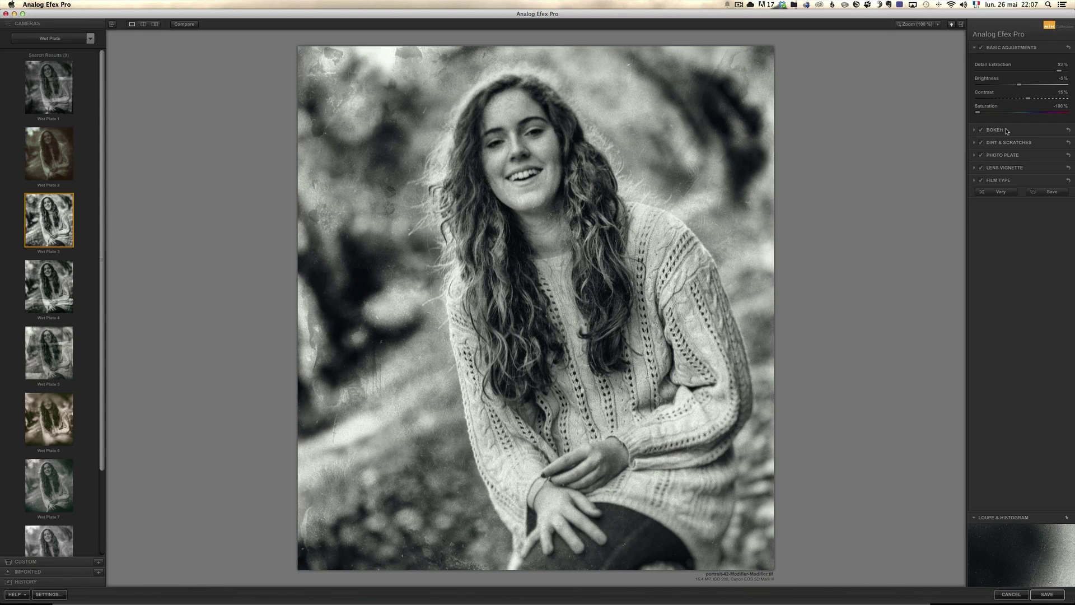
Centre the bokeh on the woman's face, and set Blur Strength to 33% and Boost Highlights to about 88%
click(975, 130)
mouse_move(535, 309)
drag(536, 307, 530, 159)
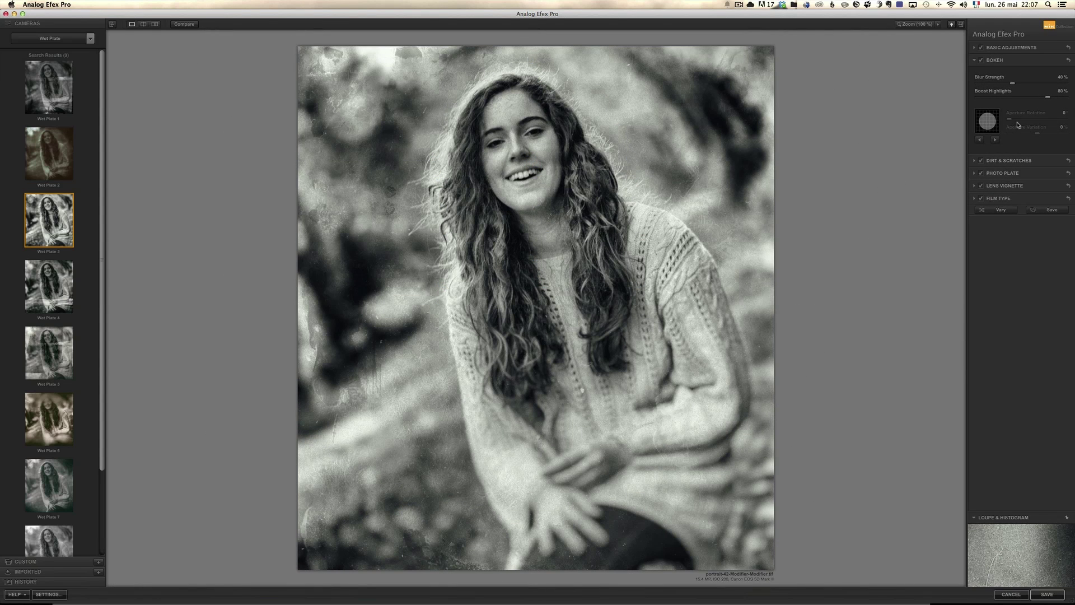
mouse_move(1007, 84)
mouse_down()
mouse_move(1057, 98)
mouse_move(1005, 85)
mouse_up()
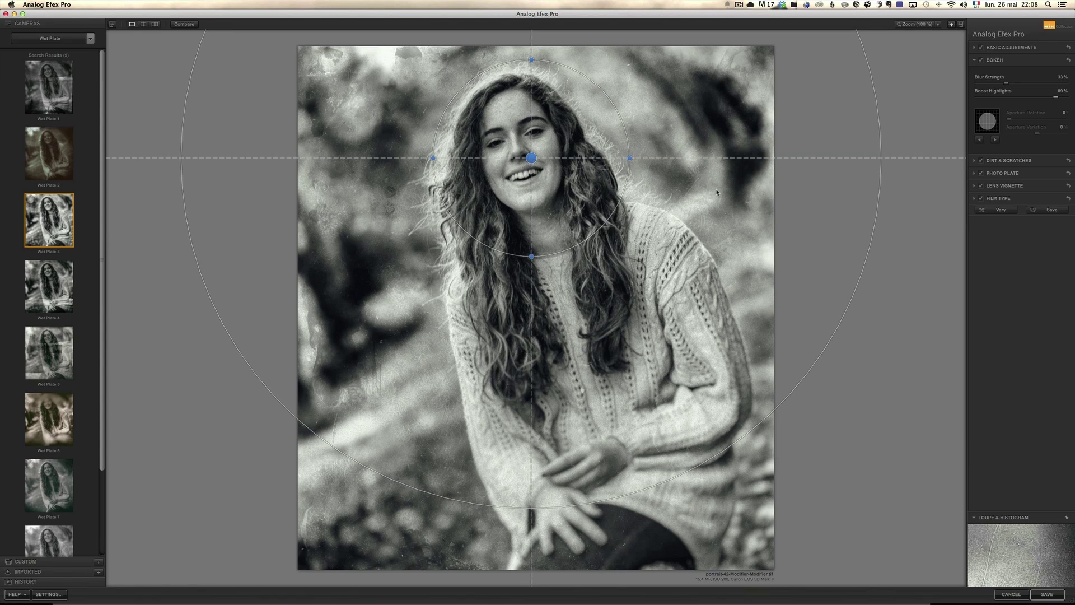
Compare the portrait without dirt and scratches, try the last Dust and Lint texture, and apply the third one in the first row
click(982, 160)
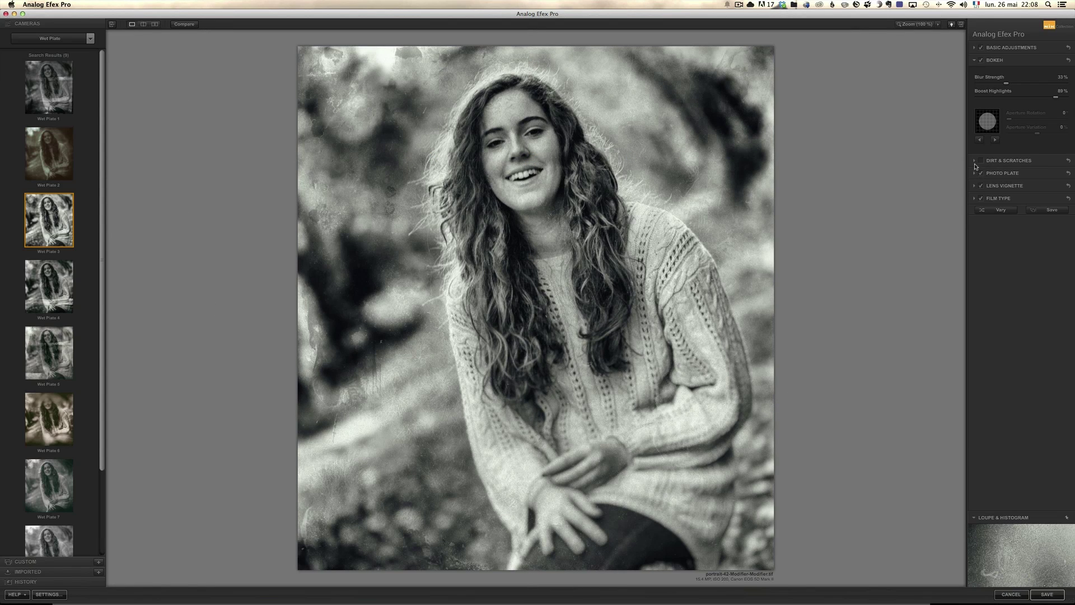
click(975, 161)
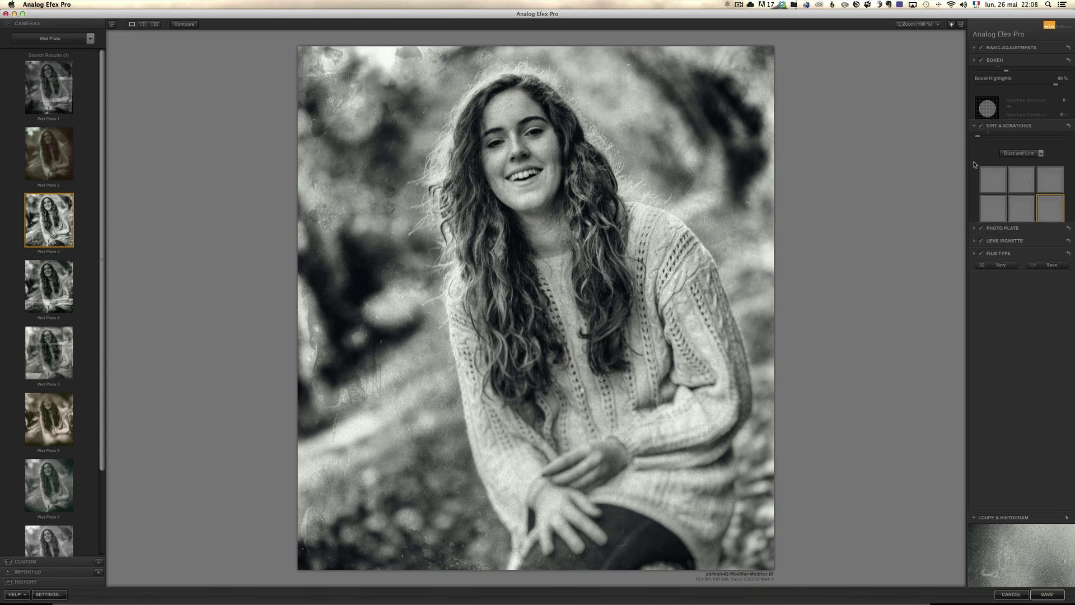
click(1054, 282)
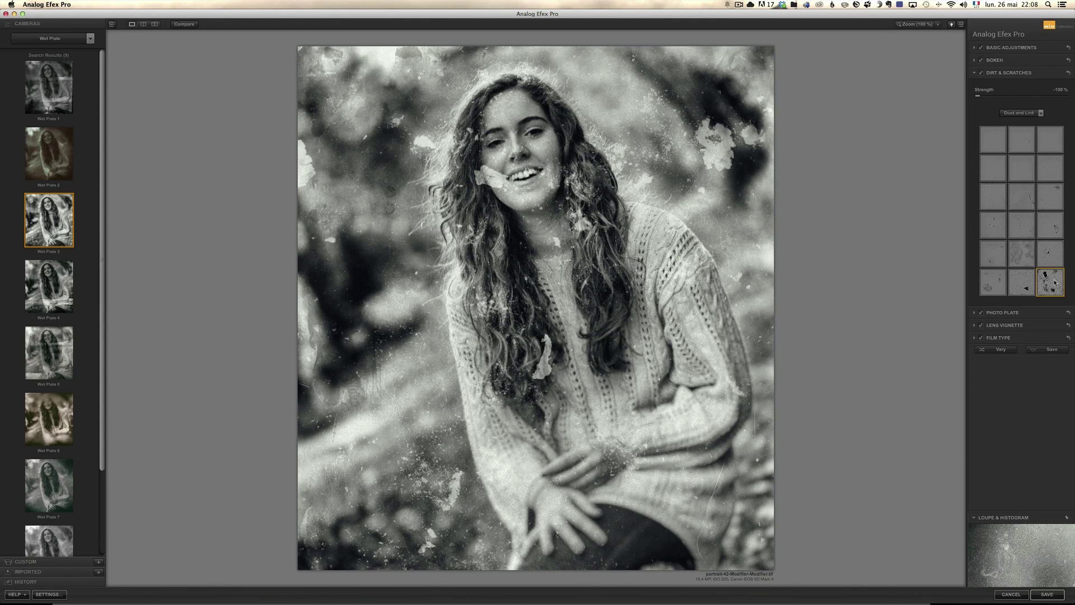
click(1050, 140)
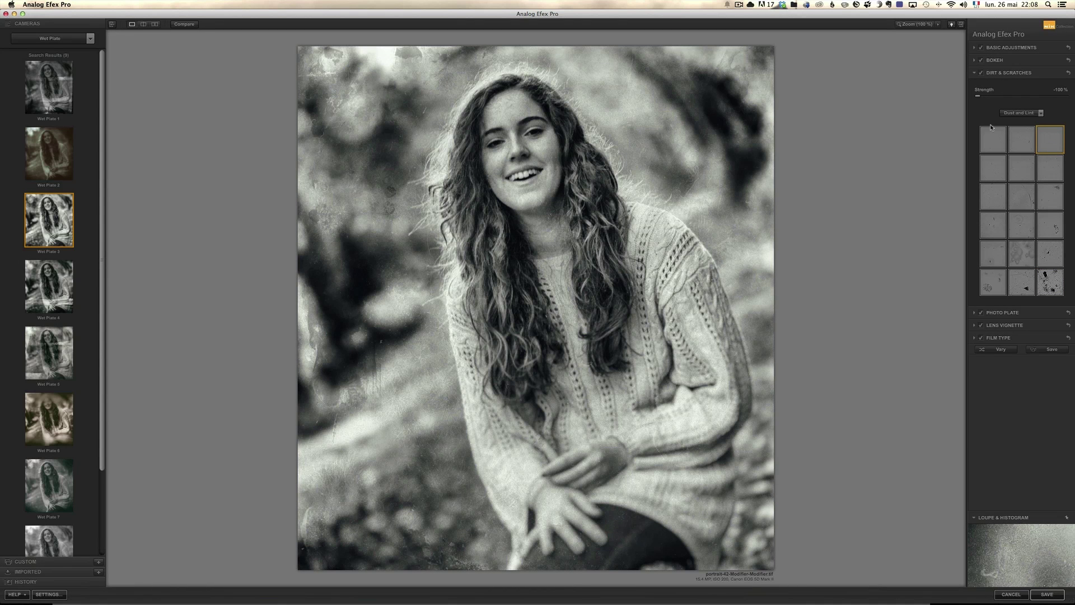
drag(1036, 96, 1042, 96)
click(974, 73)
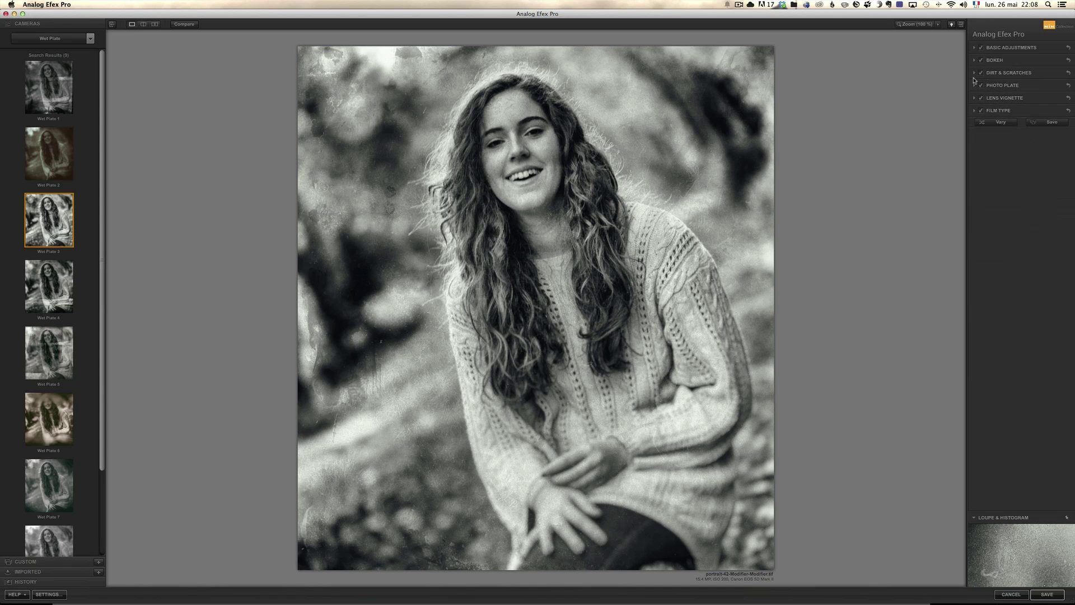
Try other Corroded photo plate textures on the portrait and return to the middle one in the second row
click(974, 86)
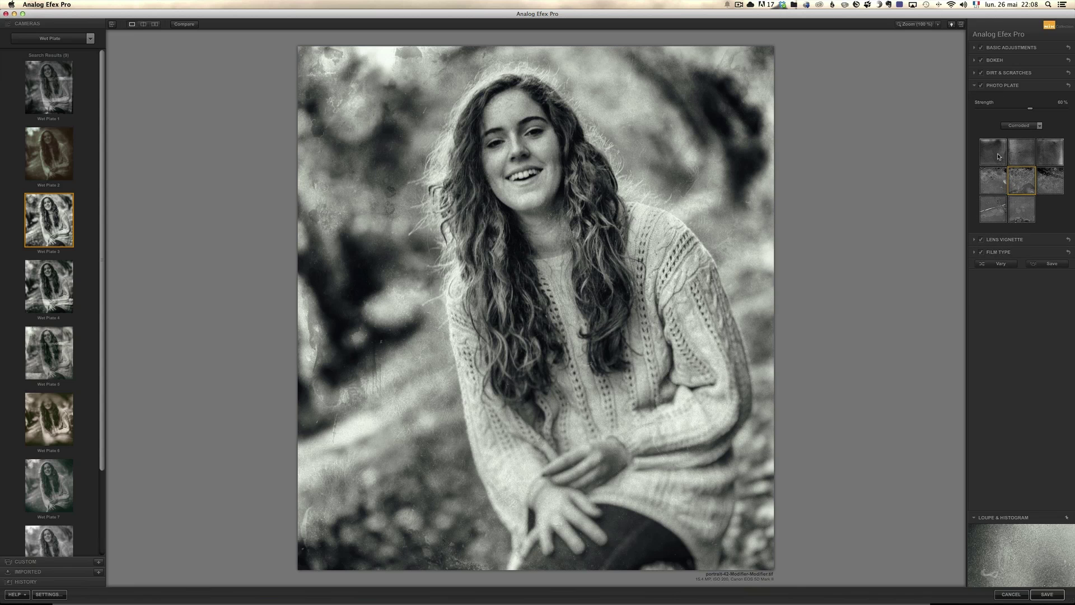
click(995, 153)
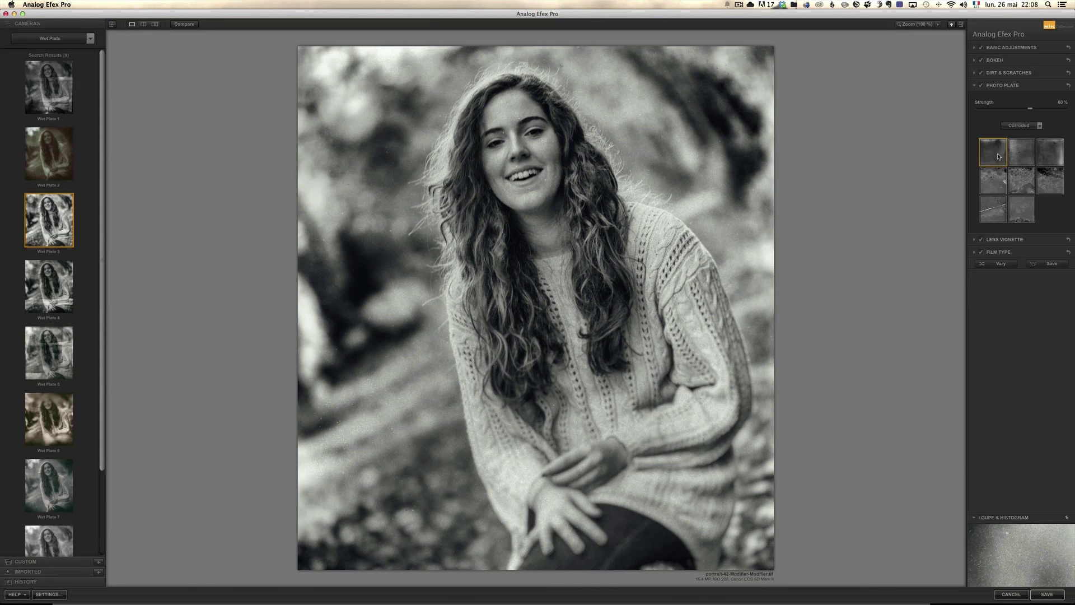
click(992, 189)
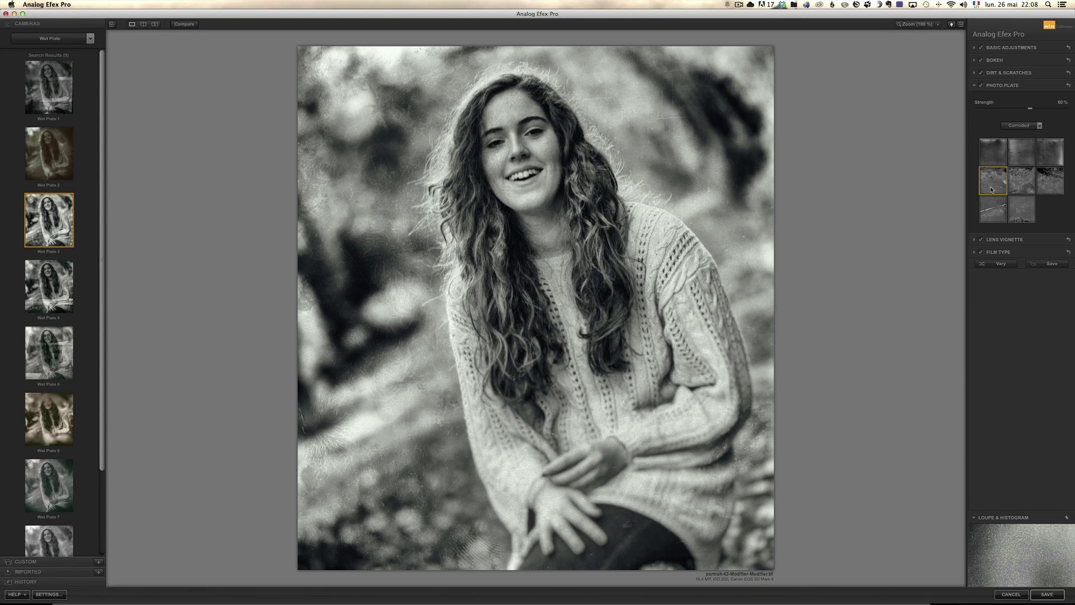
click(1050, 191)
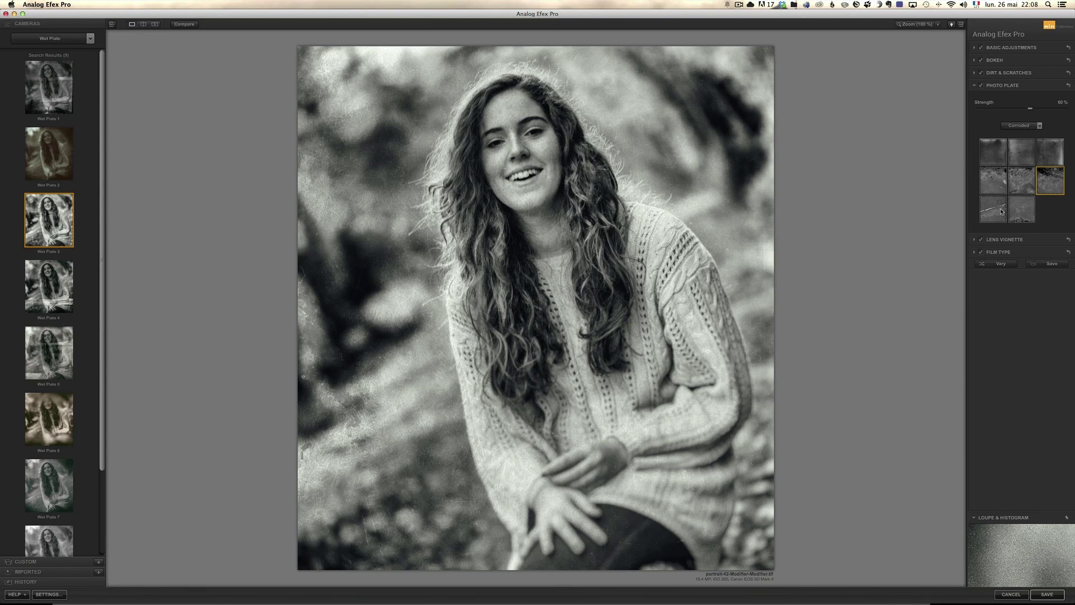
click(1002, 212)
click(1023, 210)
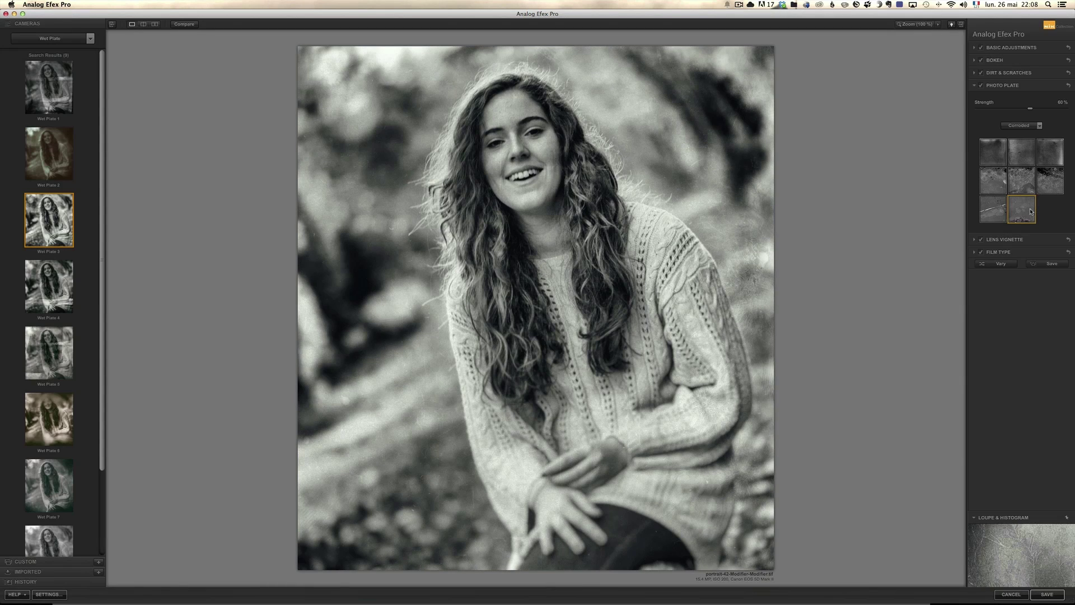
click(1029, 181)
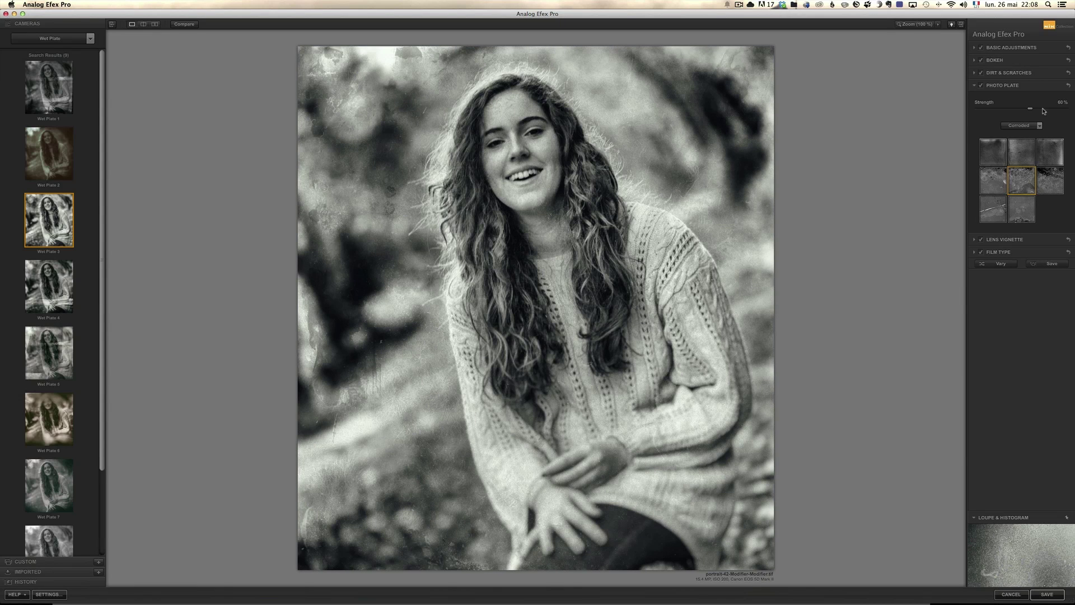
Set the Photo Plate Strength to 74% and the Lens Vignette Amount to -10%
drag(1044, 111, 1059, 110)
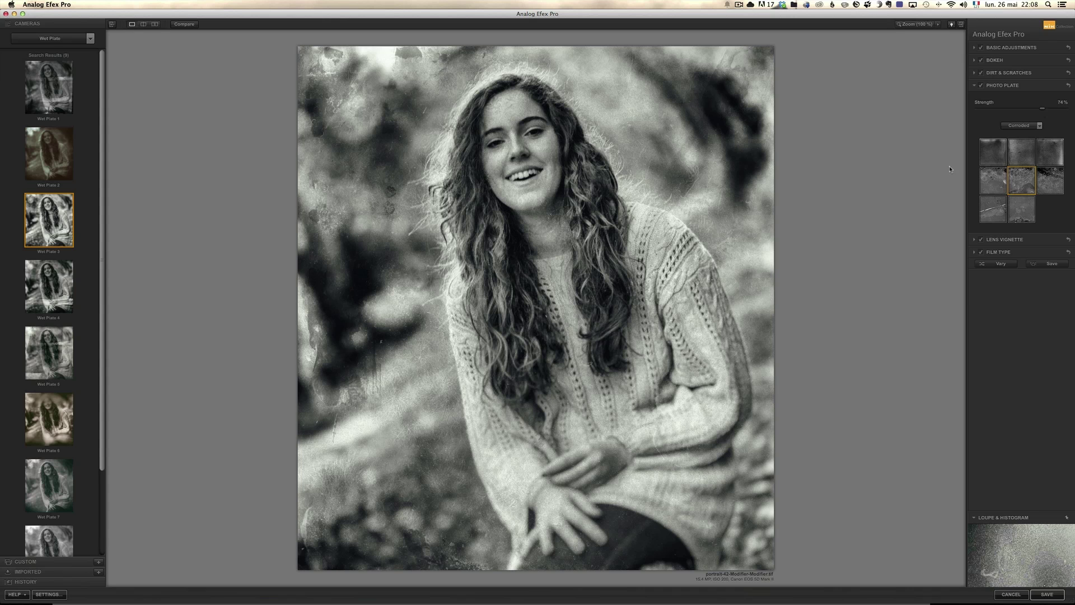
click(975, 240)
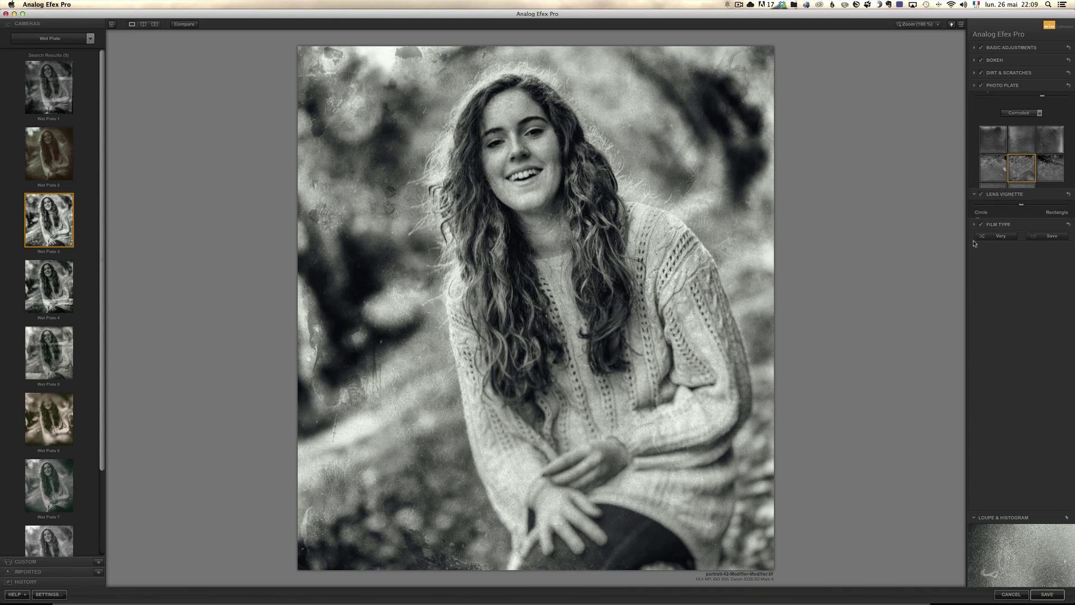
drag(1020, 122, 1017, 121)
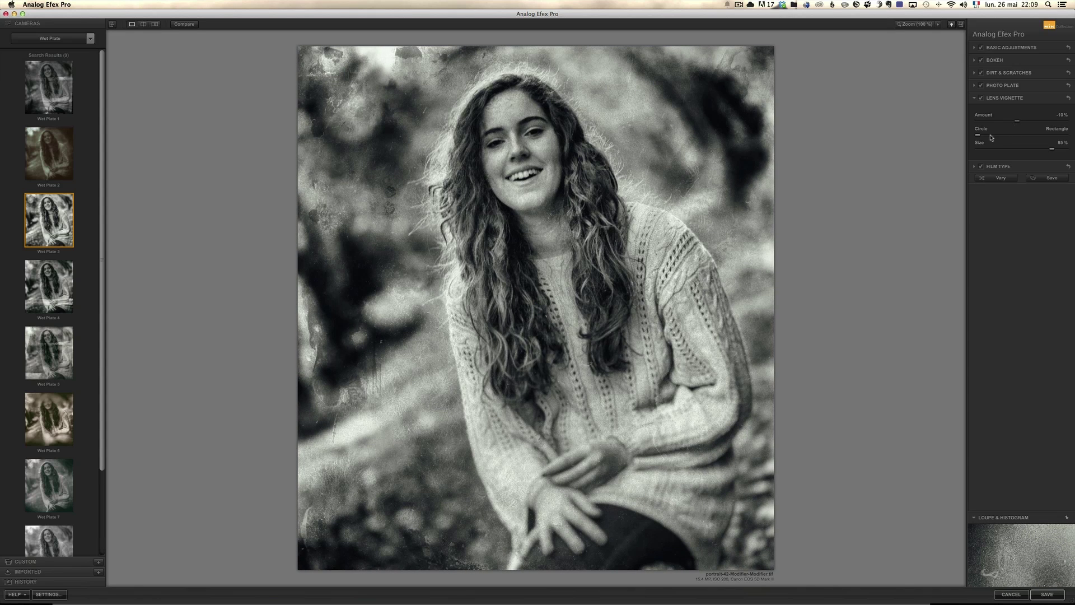
Try the Warm film types on the portrait, including the golden one in the second row and two in the third row
click(973, 167)
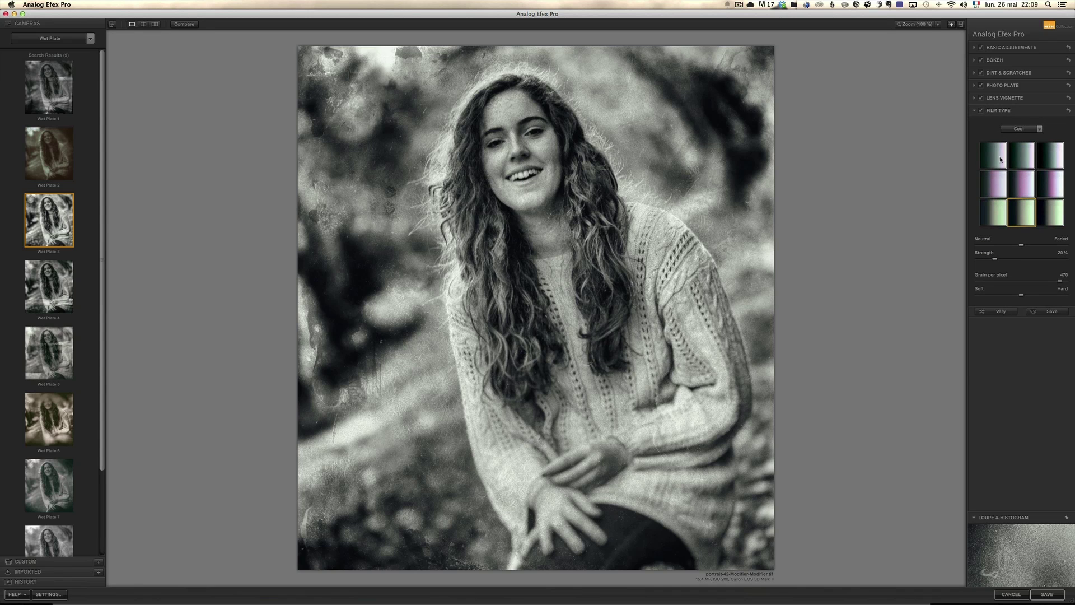
click(1028, 129)
click(1032, 140)
click(990, 188)
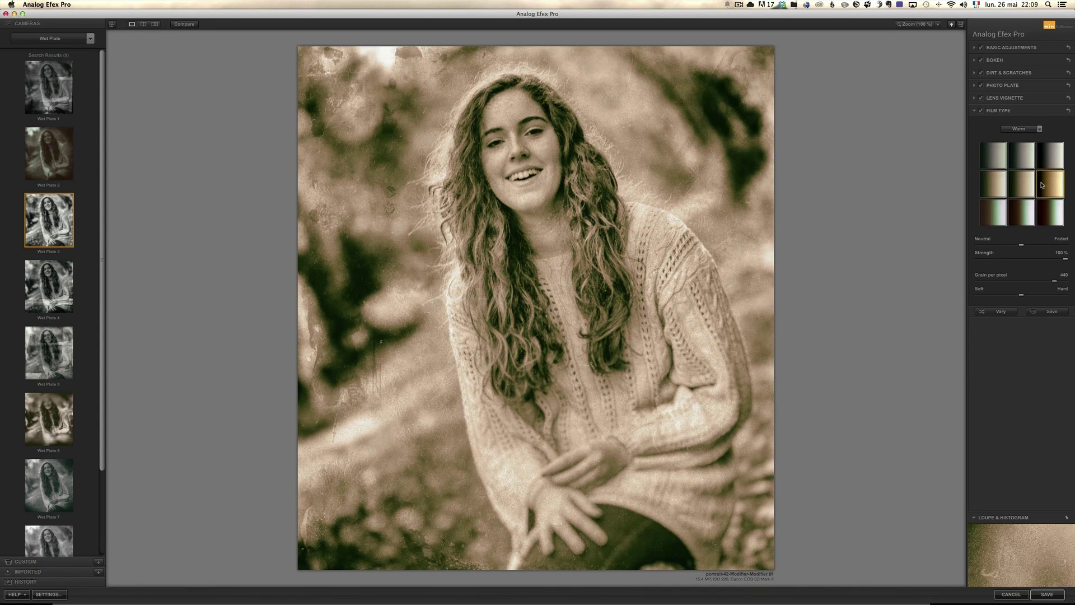
click(1028, 214)
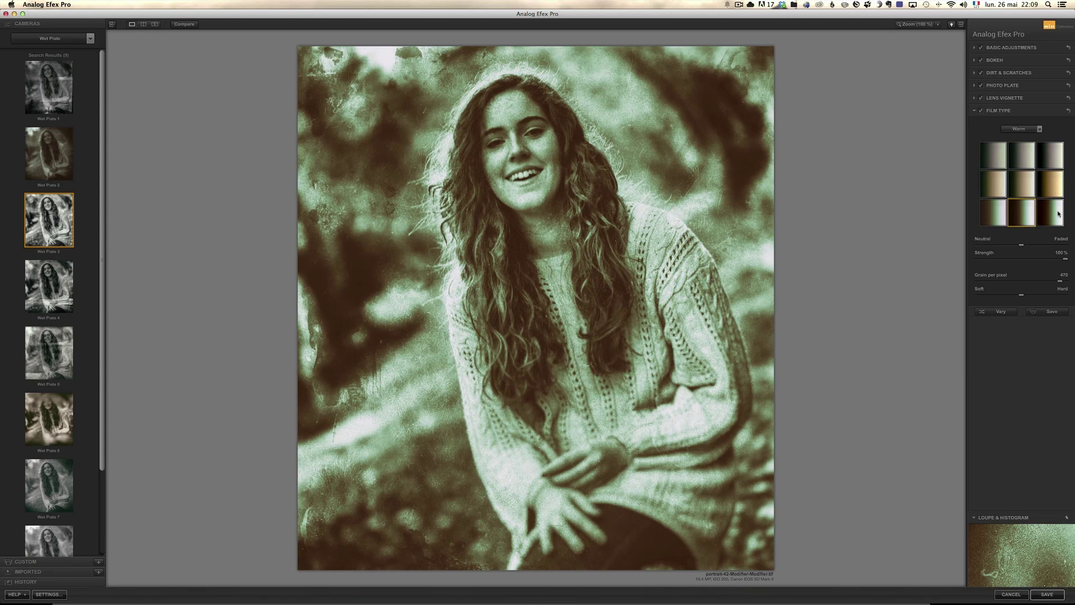
click(983, 215)
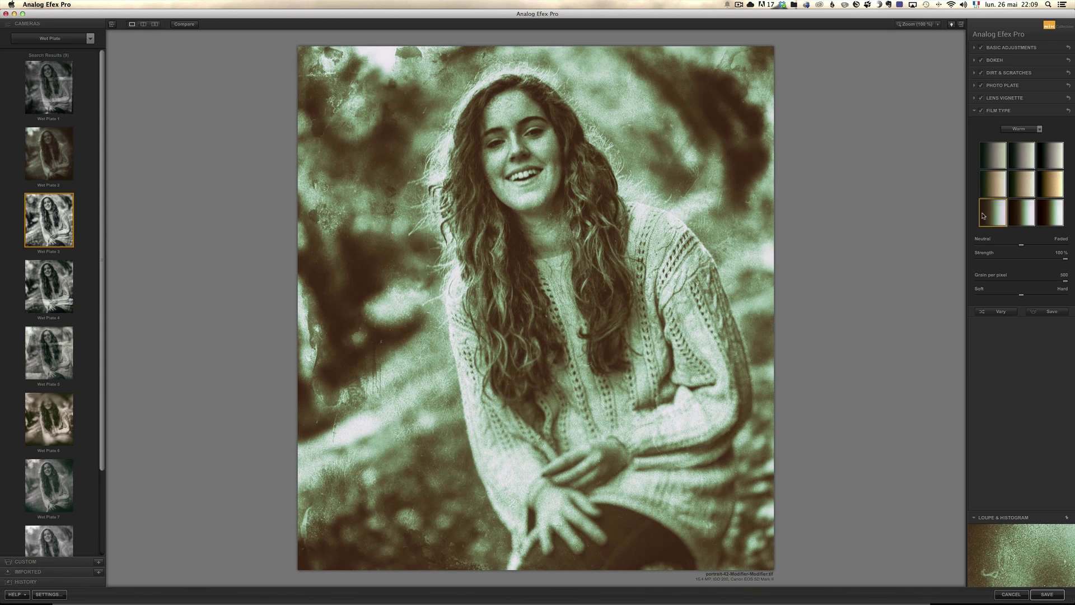
Apply the first Subtle film in the third row, shift it slightly toward Faded, and set its Strength to about 41%
click(1022, 129)
click(1032, 159)
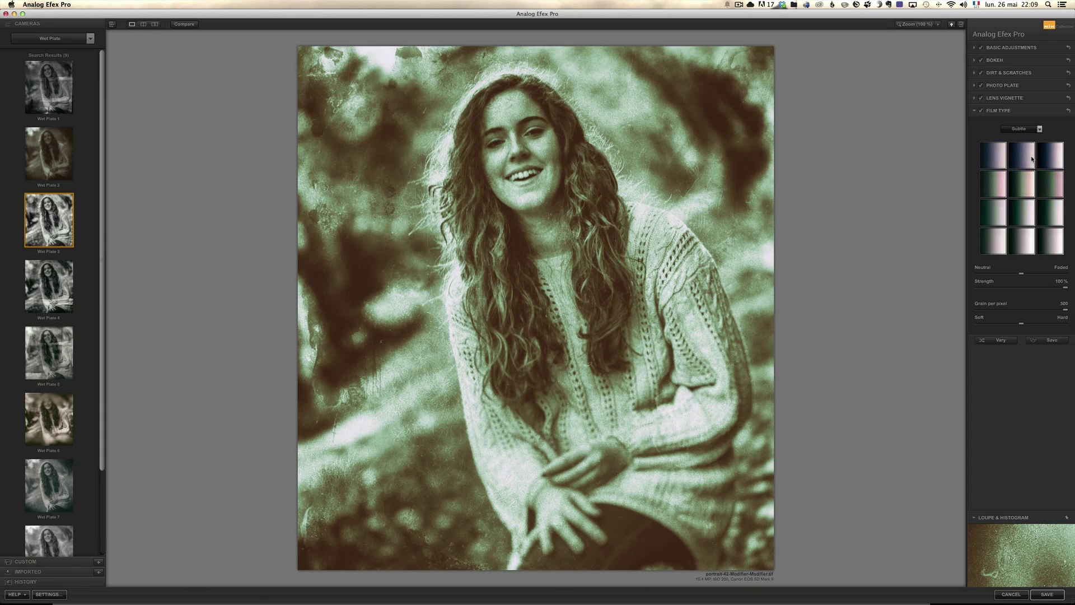
click(996, 160)
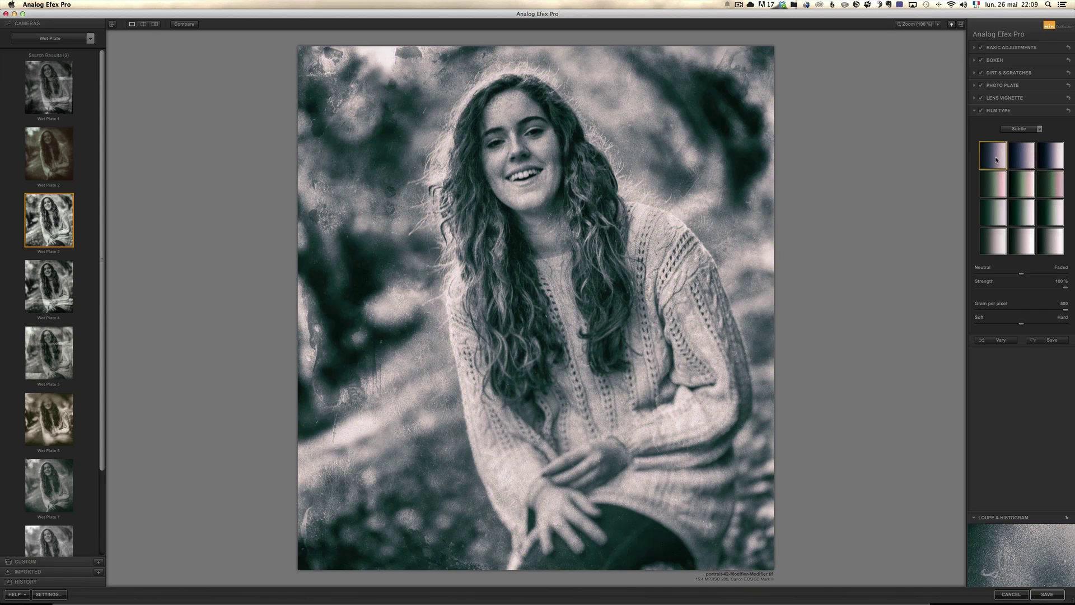
click(994, 184)
click(996, 211)
mouse_move(1021, 273)
mouse_down()
mouse_move(1053, 274)
mouse_move(996, 274)
mouse_move(1035, 273)
mouse_move(1059, 290)
mouse_move(985, 288)
mouse_move(1017, 285)
mouse_up()
Shrink the bokeh's sharp area closer around the woman's face and set Blur Strength to about 35%
click(980, 60)
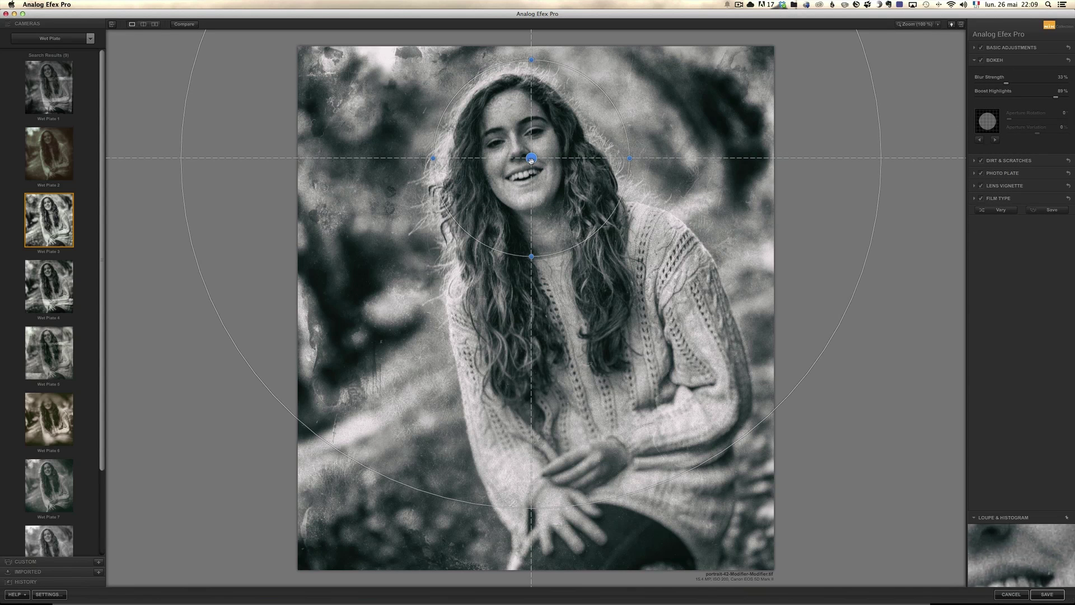
drag(535, 258, 532, 218)
drag(1011, 84, 1013, 84)
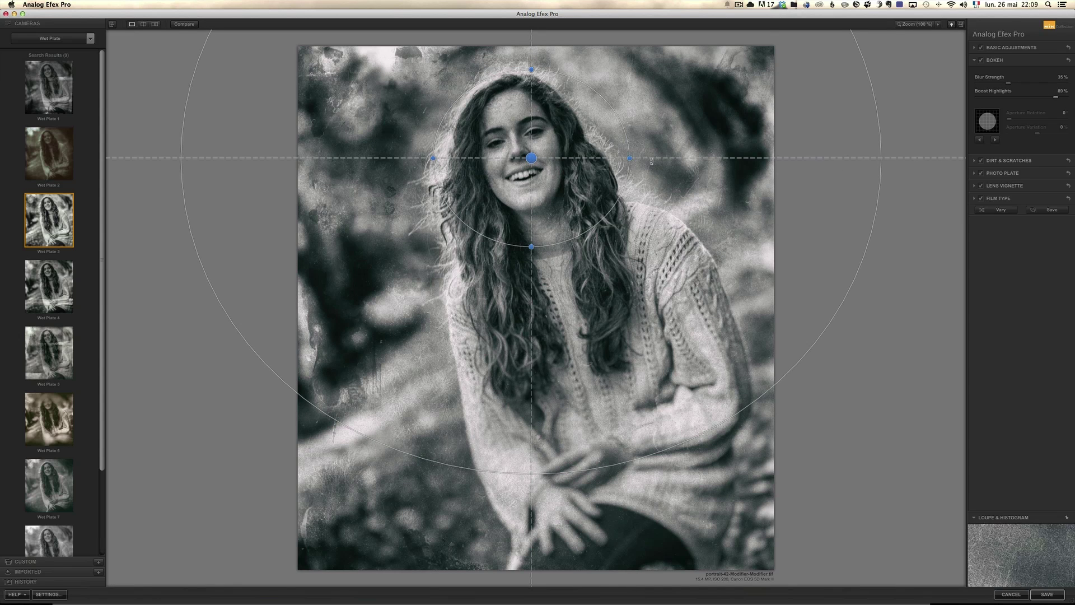
drag(630, 158, 601, 158)
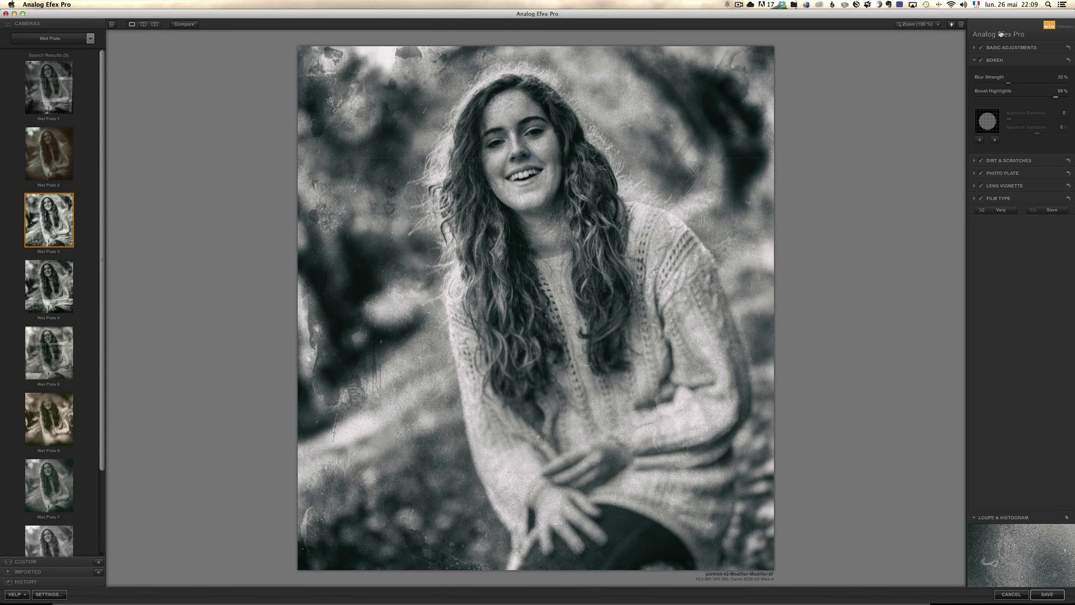
Save the current settings as a custom preset named "BW blue bokeh"
click(1043, 212)
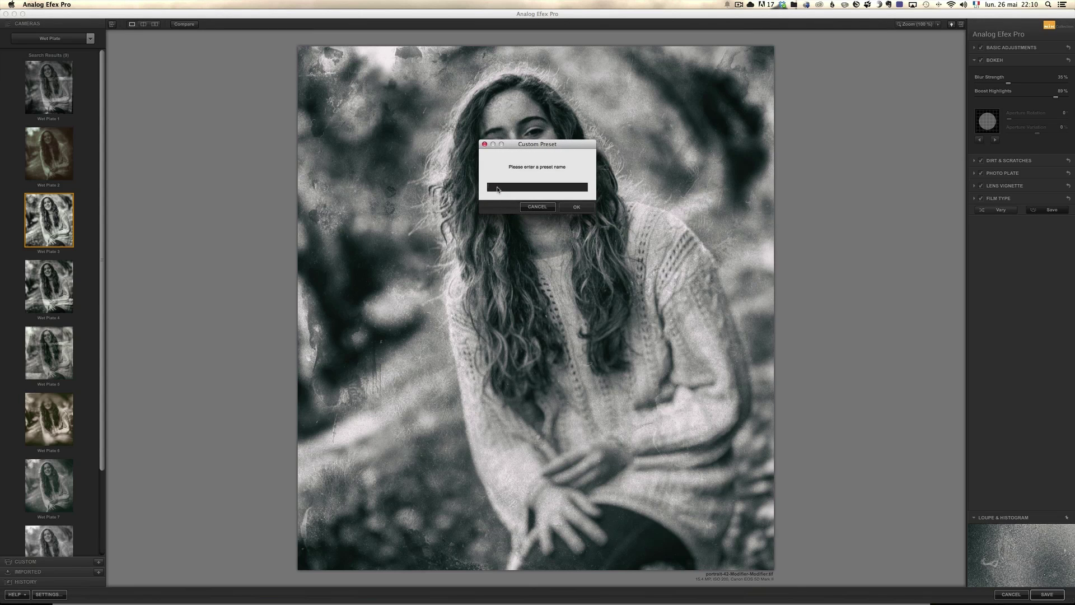
text(BW blue bokeh)
key(Return)
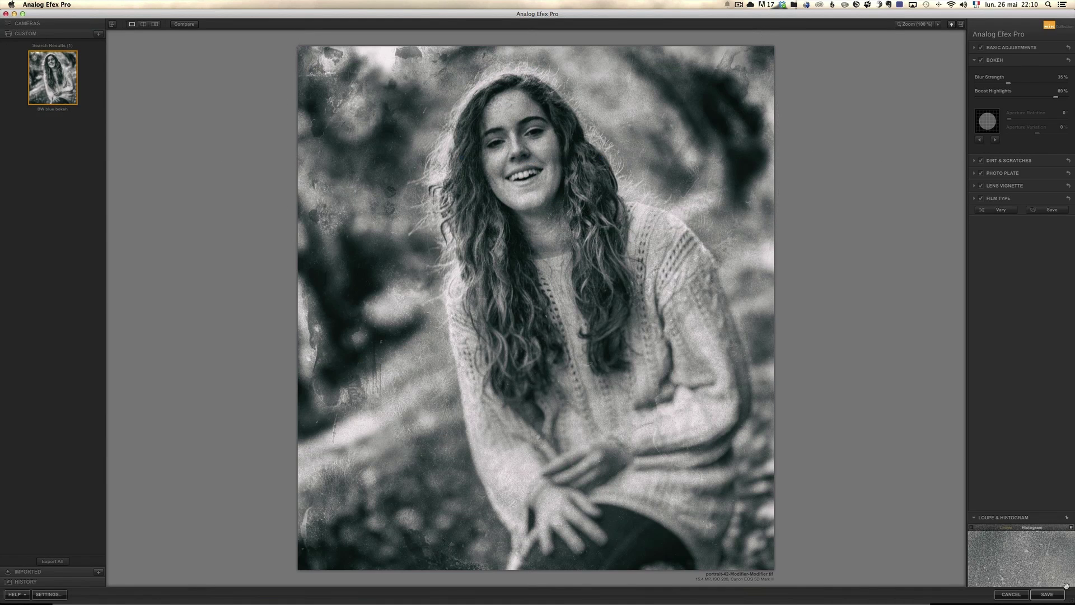
Adjust the film's Grain per pixel slightly below its maximum and save the finished portrait back to Lightroom
click(974, 198)
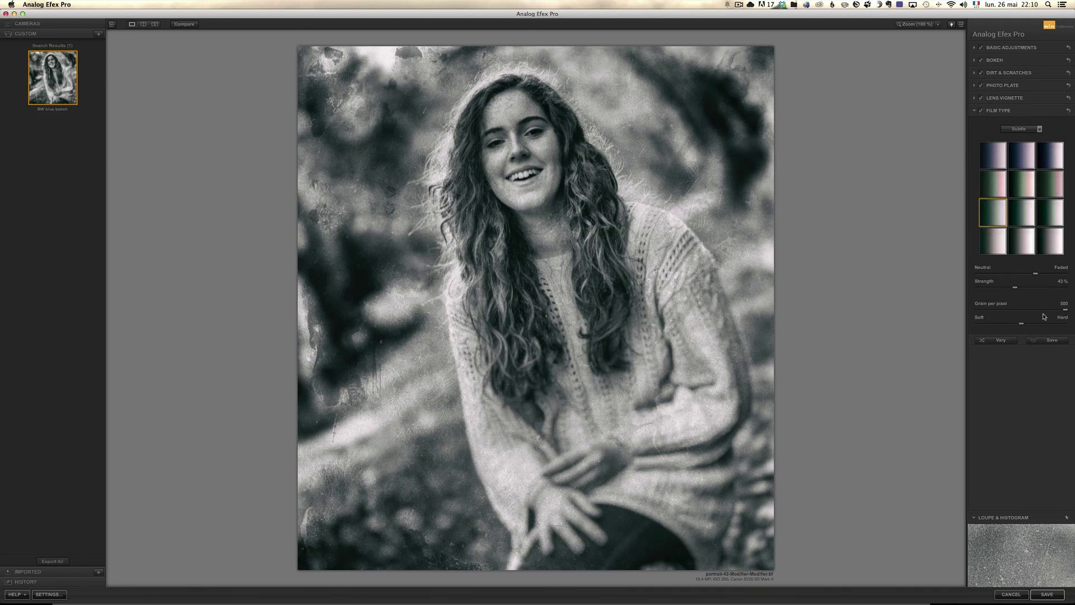
drag(1047, 312, 1039, 311)
click(1051, 595)
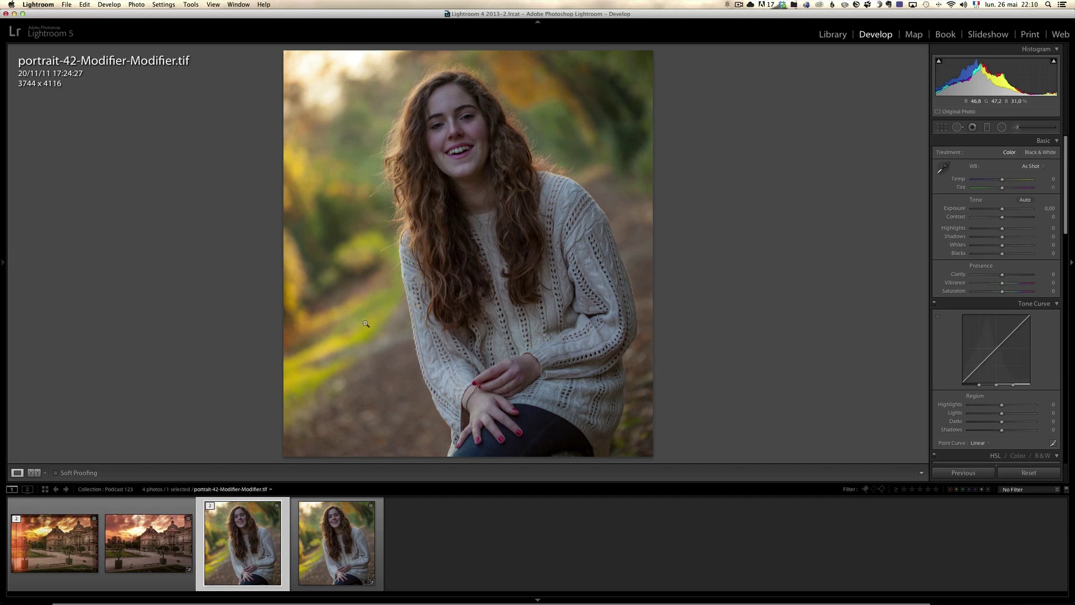
Compare the original portrait and palace photo with their Analog Efex versions in the Lightroom filmstrip
click(348, 536)
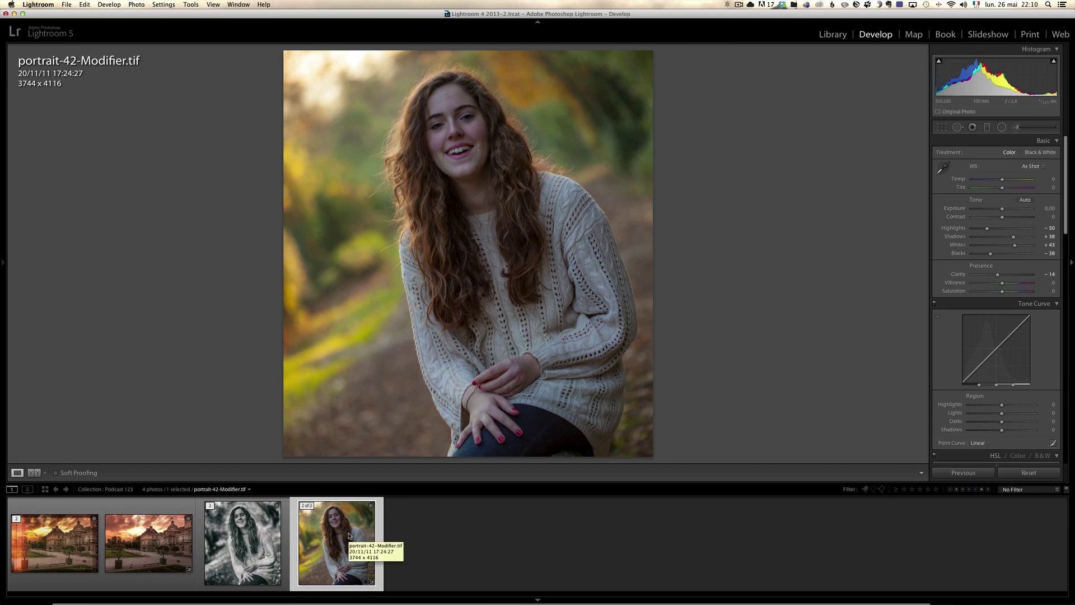
click(244, 535)
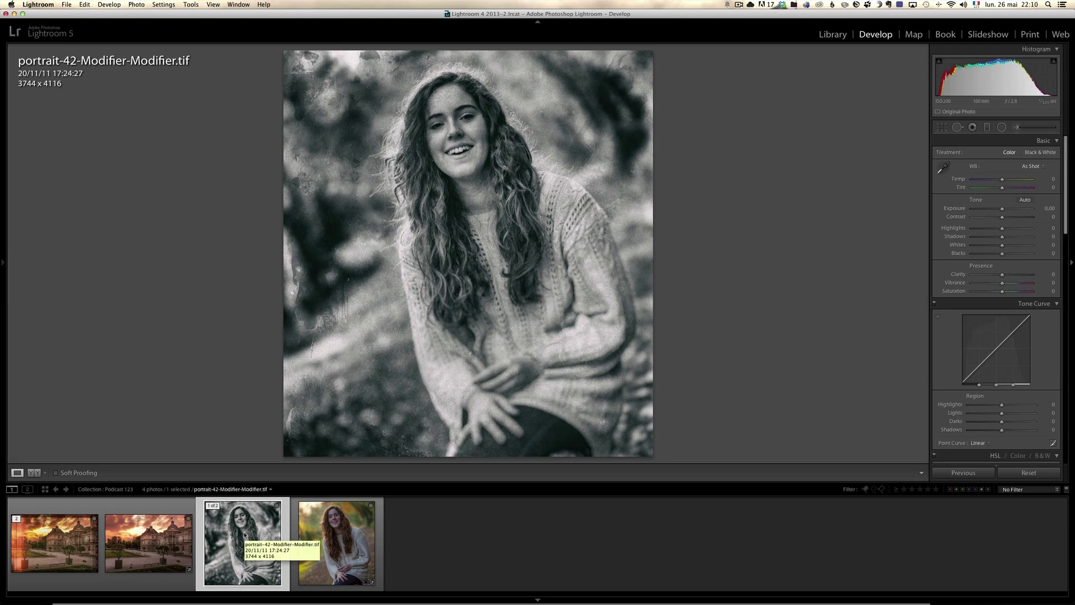
click(158, 529)
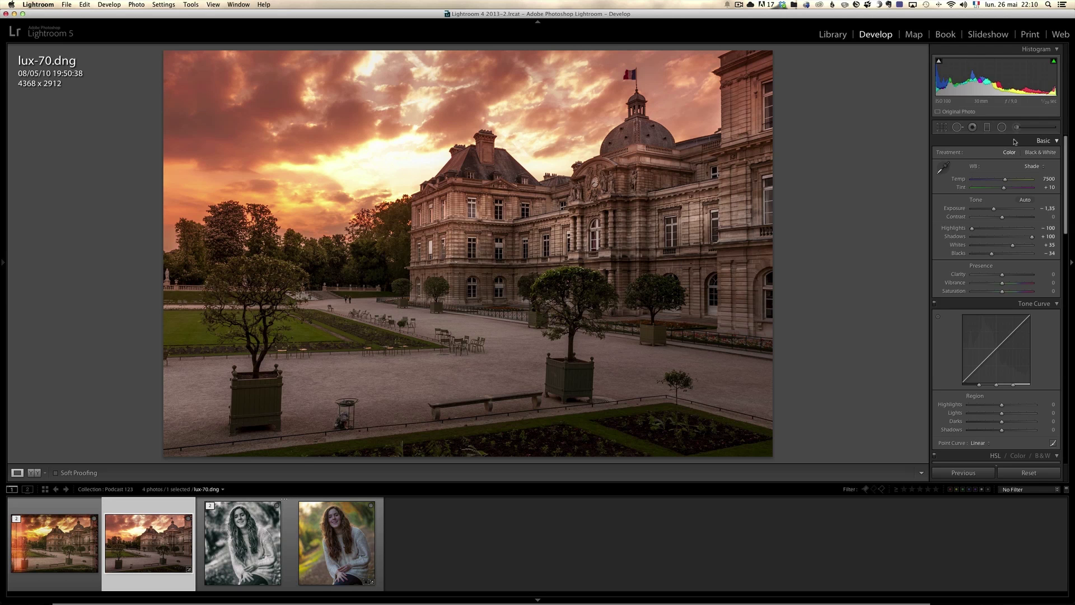
click(49, 551)
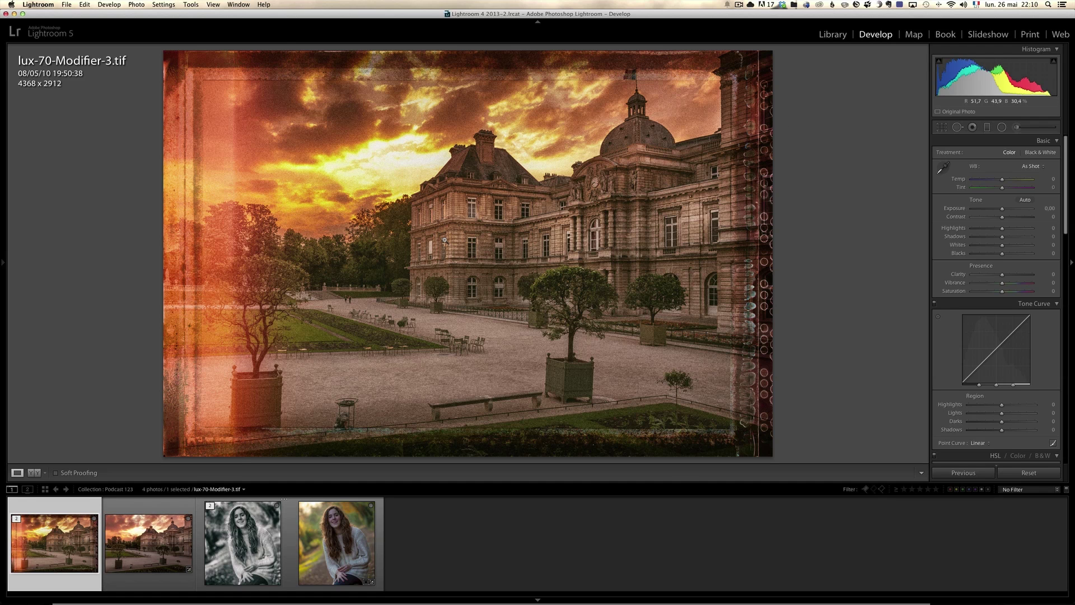
key(Right)
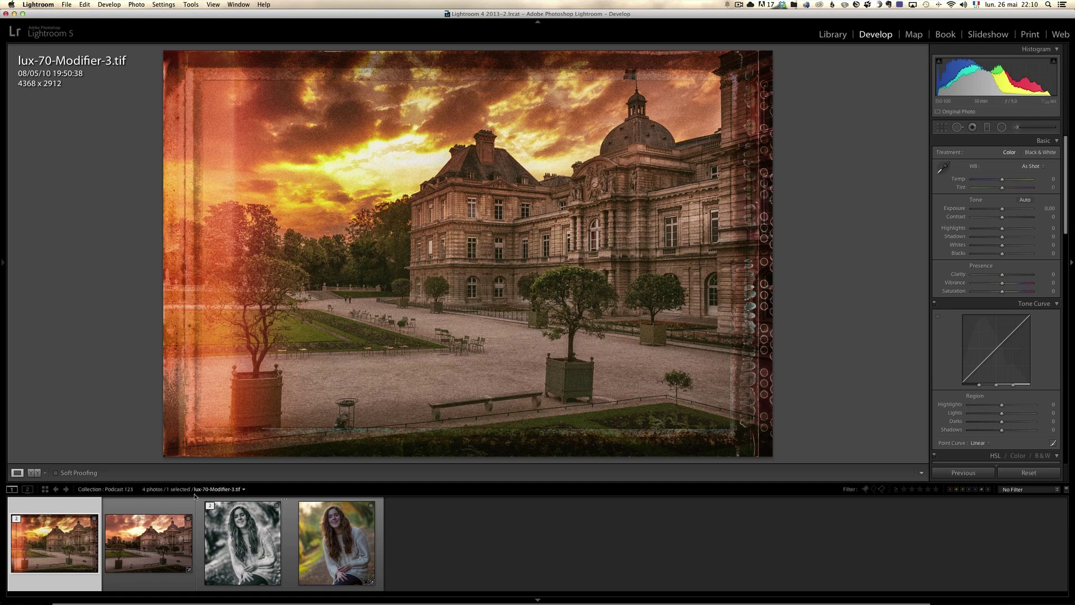